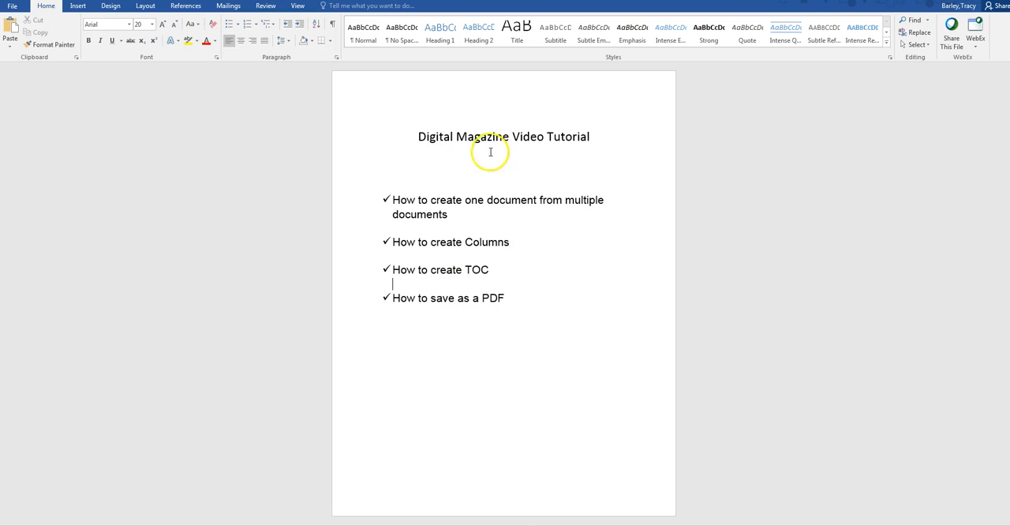
Step: Switch to the Sample document and look through its Journal Article Analysis section
mouse_move(342, 525)
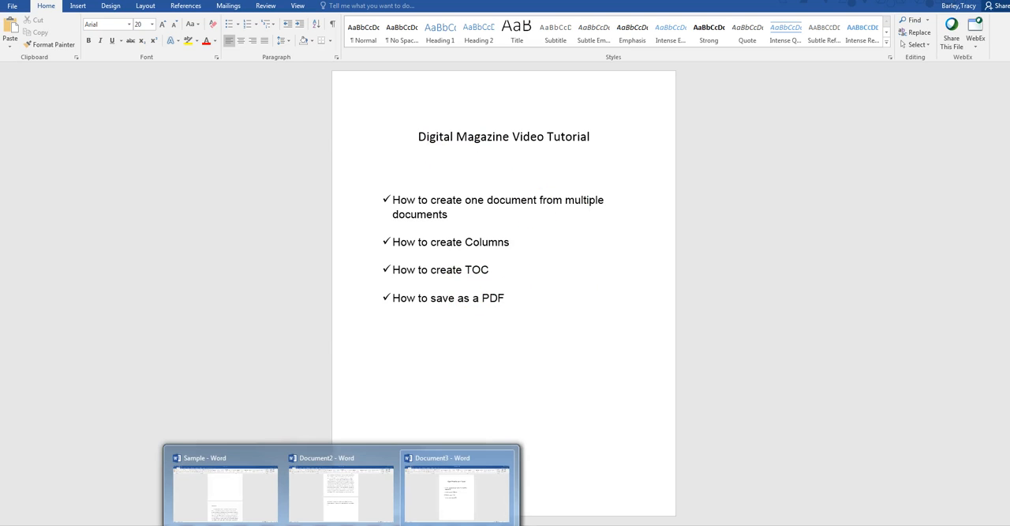
mouse_move(374, 525)
click(261, 501)
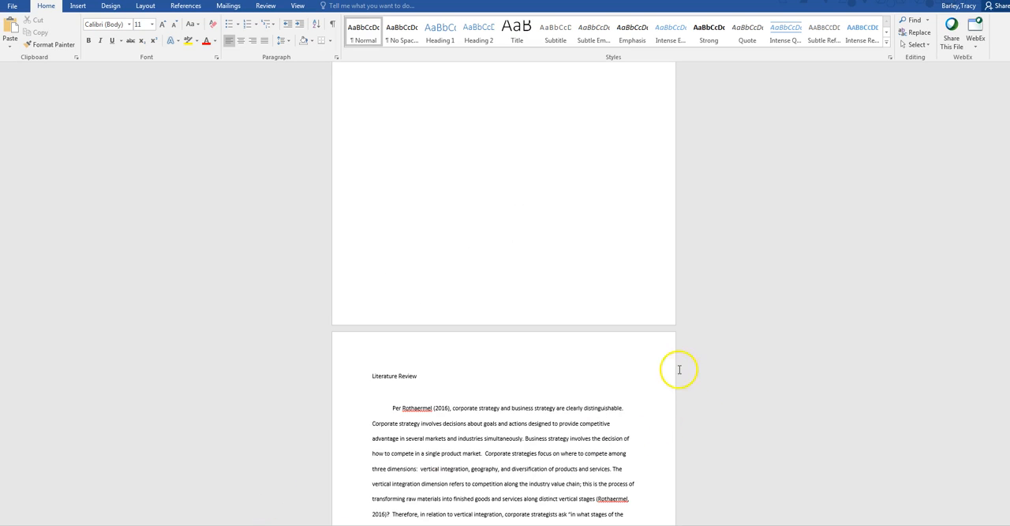
scroll(508, 232, up, 10)
scroll(686, 218, up, 5)
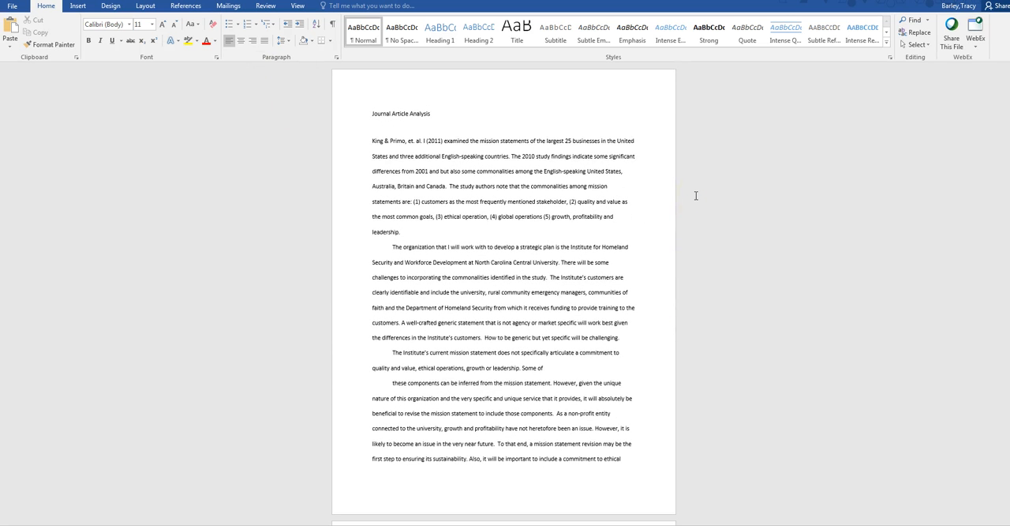
click(676, 206)
scroll(612, 347, down, 2)
scroll(610, 349, down, 2)
scroll(612, 350, up, 4)
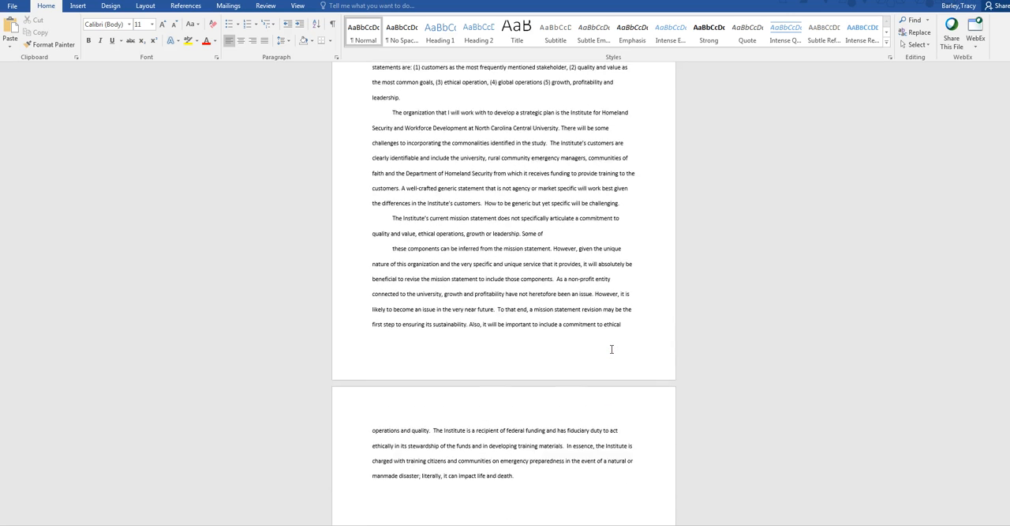
scroll(612, 349, up, 1)
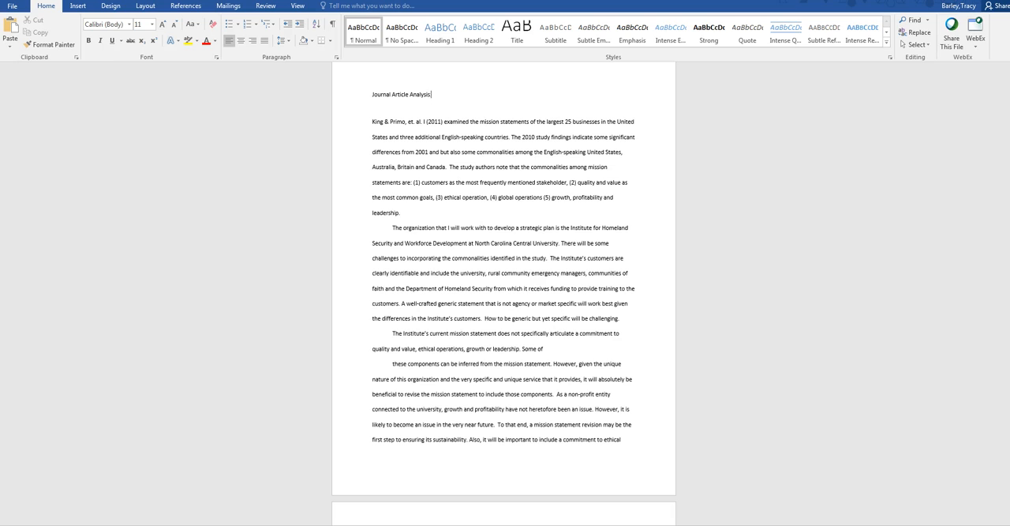
Step: Extend the first article's heading to read "Journal Article Analysis: King & Primo"
click(445, 94)
text(King & Primo)
Step: Extend the second article's heading on the same line to read "Literature Review: Rothaermel"
scroll(573, 223, down, 3)
scroll(573, 224, up, 1)
scroll(574, 225, down, 10)
scroll(573, 224, down, 5)
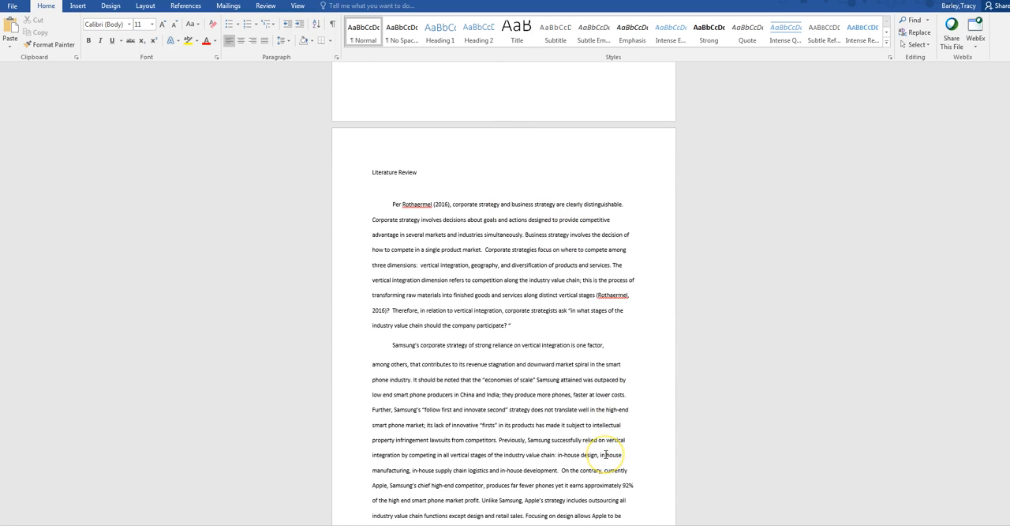
click(419, 170)
key(Return)
text(:P)
key(BackSpace)
key(BackSpace)
key(BackSpace)
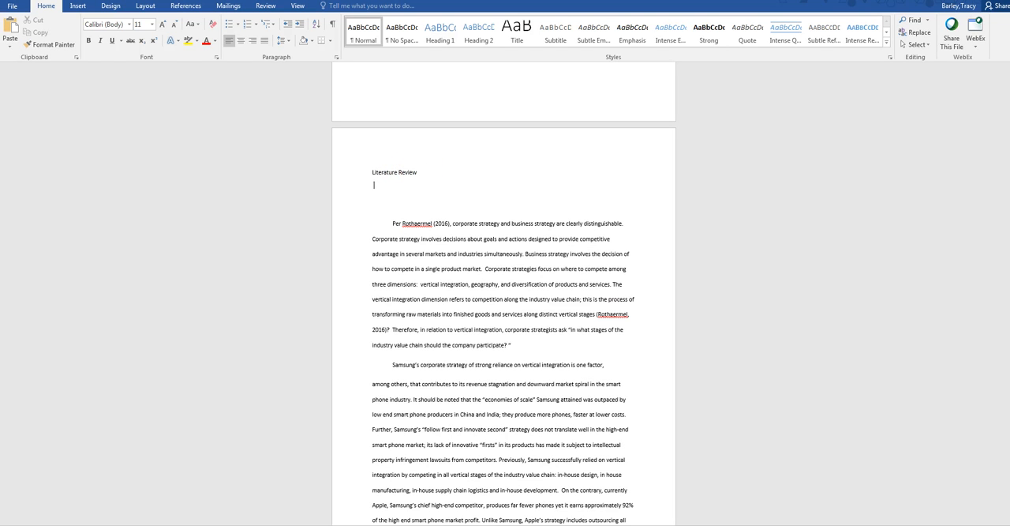
key(Return)
key(BackSpace)
text(: Ro)
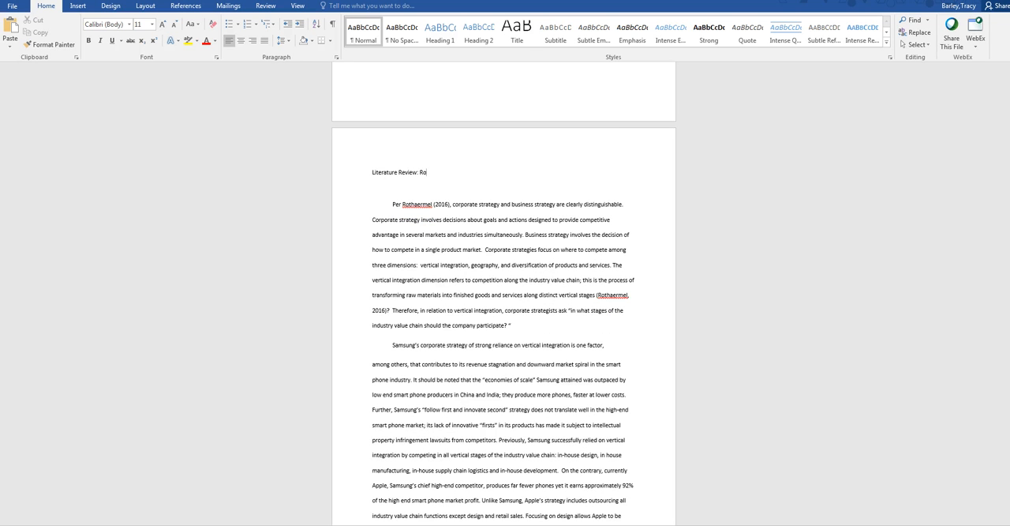
text(thaermel)
Step: Start a new blank page after the last sentence of the Literature Review article
scroll(482, 225, down, 8)
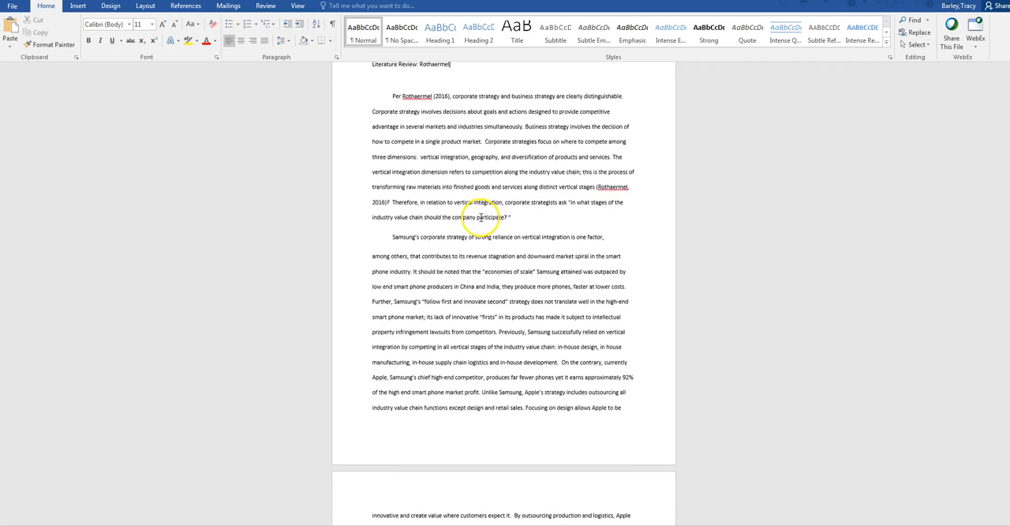
scroll(495, 242, down, 4)
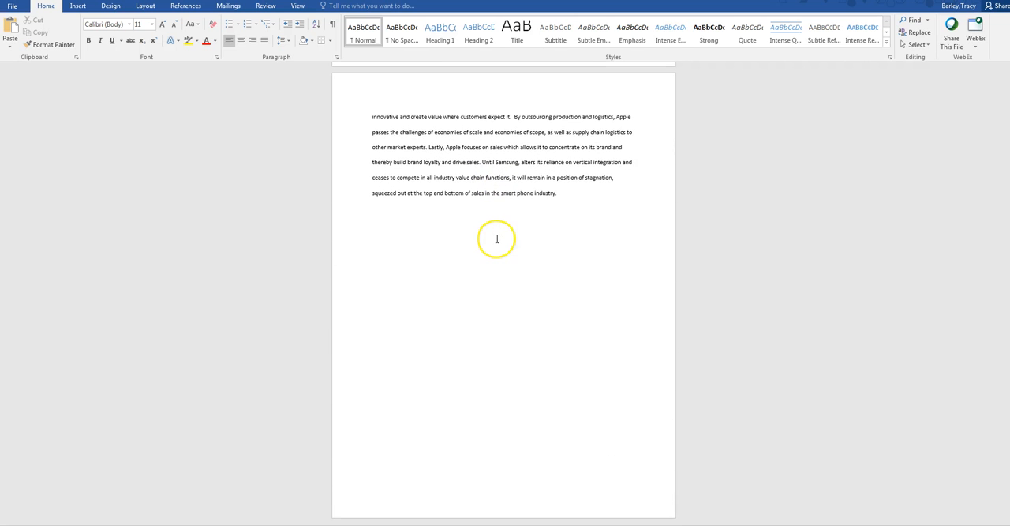
click(562, 195)
key(Return)
key(Return)
key(Return)
key(Return)
key(Return)
key(Return)
key(Return)
key(Return)
key(Return)
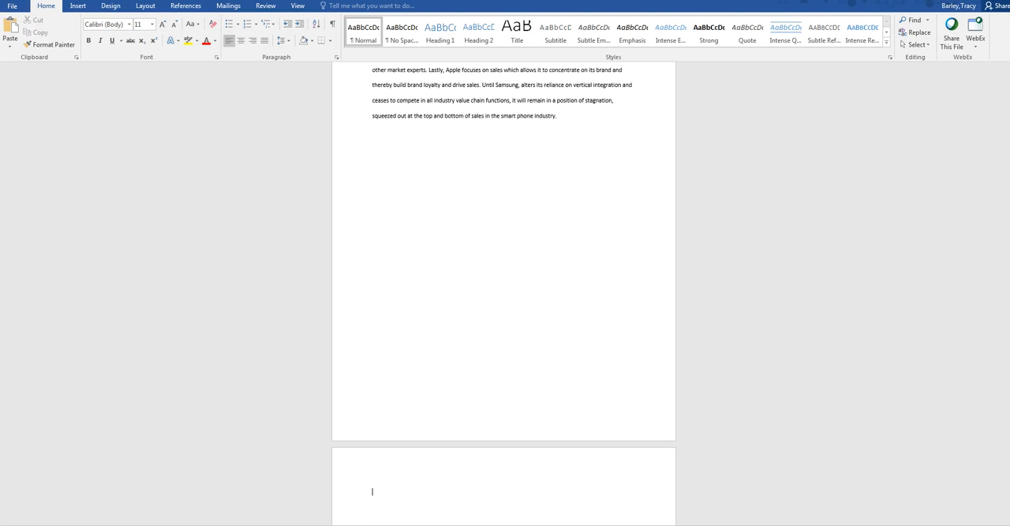
Step: Copy the entire contents of Document2, the Book Review article
mouse_move(342, 525)
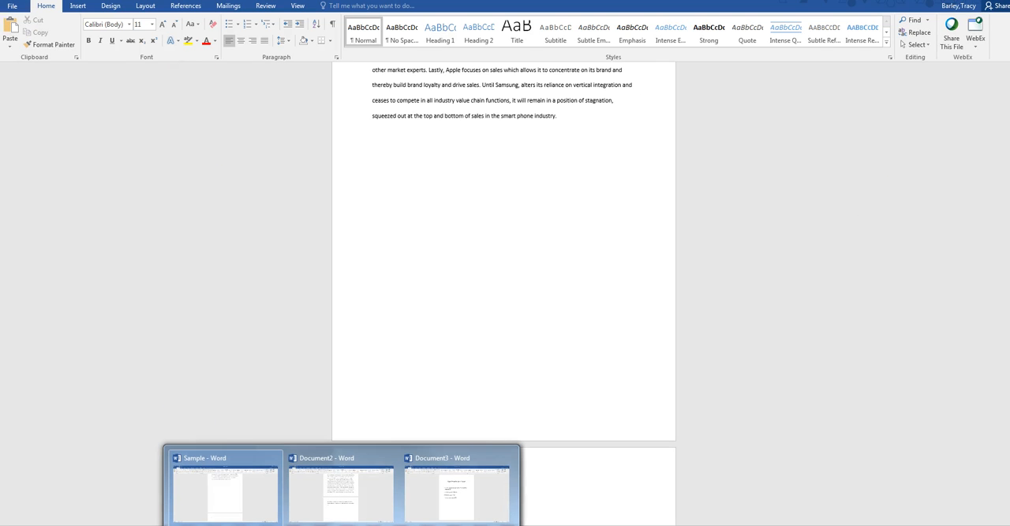
click(368, 500)
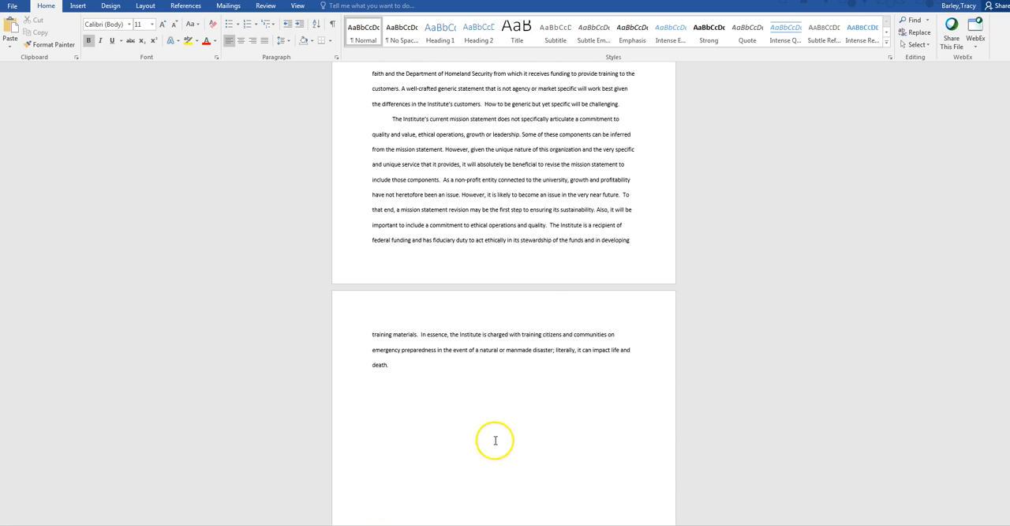
scroll(497, 426, up, 4)
scroll(513, 380, up, 1)
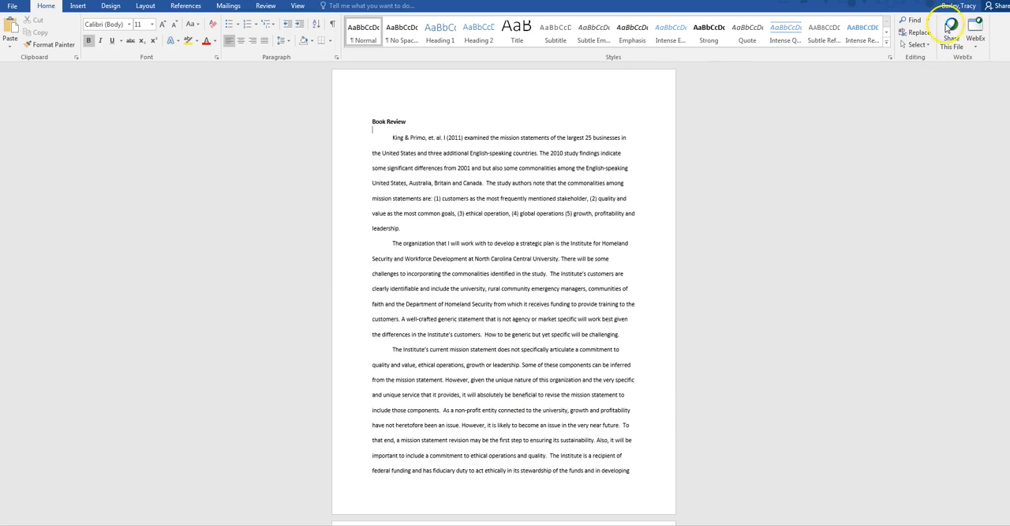
click(915, 44)
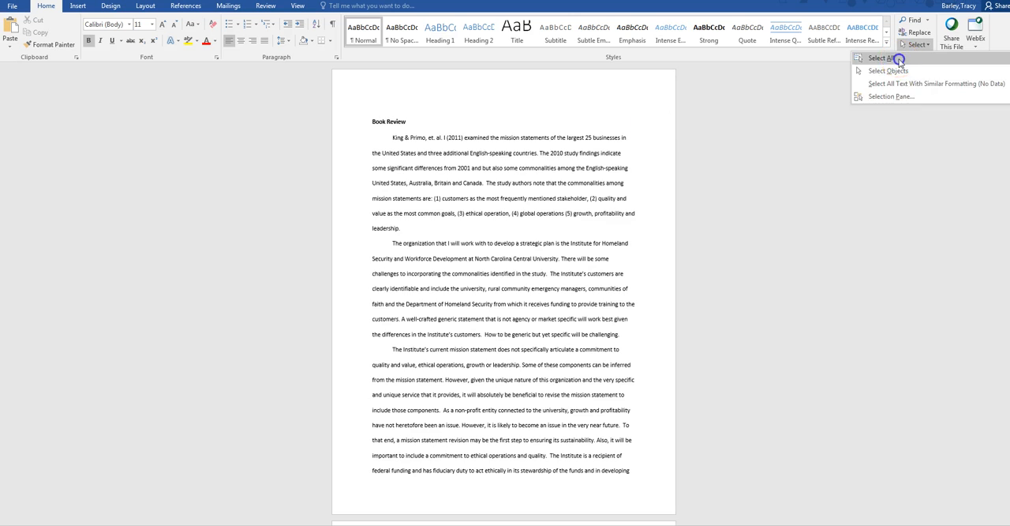
click(898, 61)
click(41, 33)
Step: Paste the copied Book Review article onto the new blank page of the Sample document
click(342, 524)
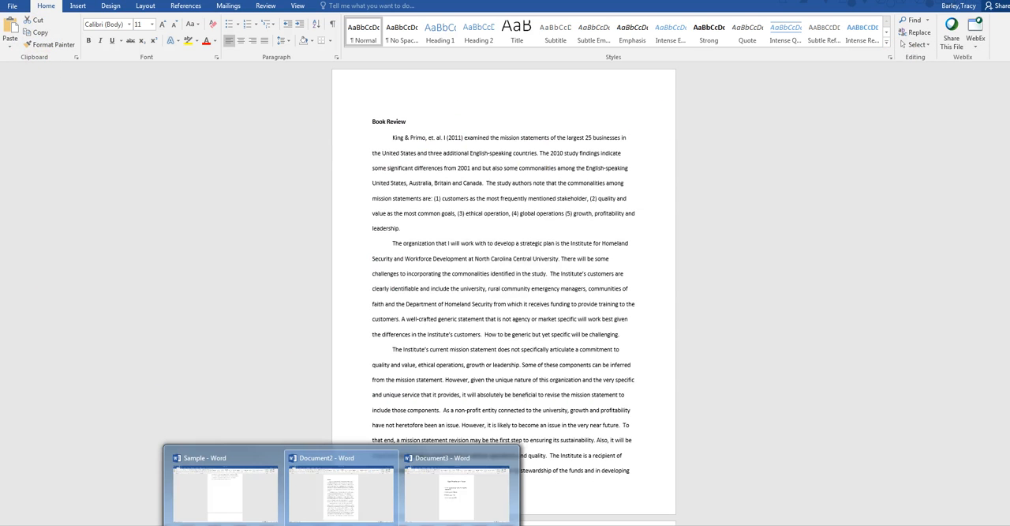
click(265, 506)
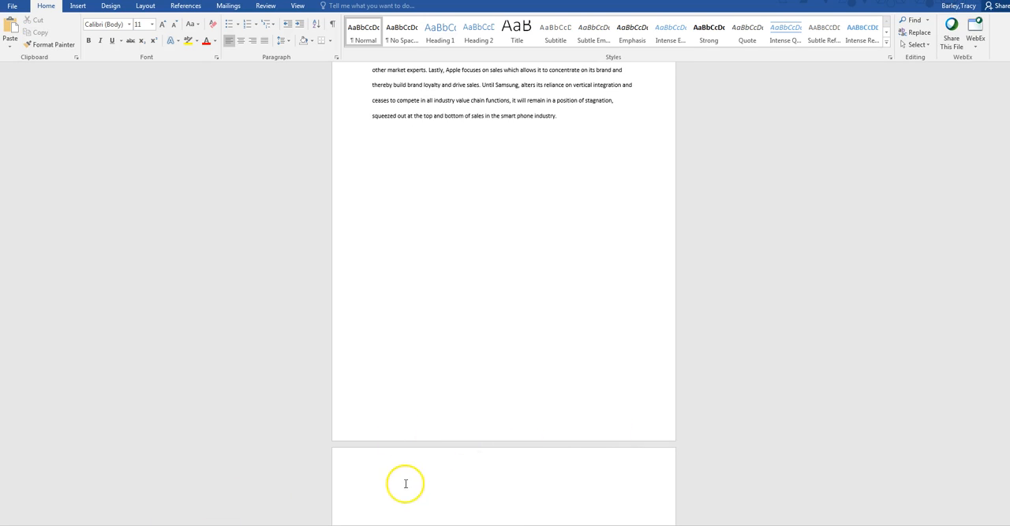
click(11, 30)
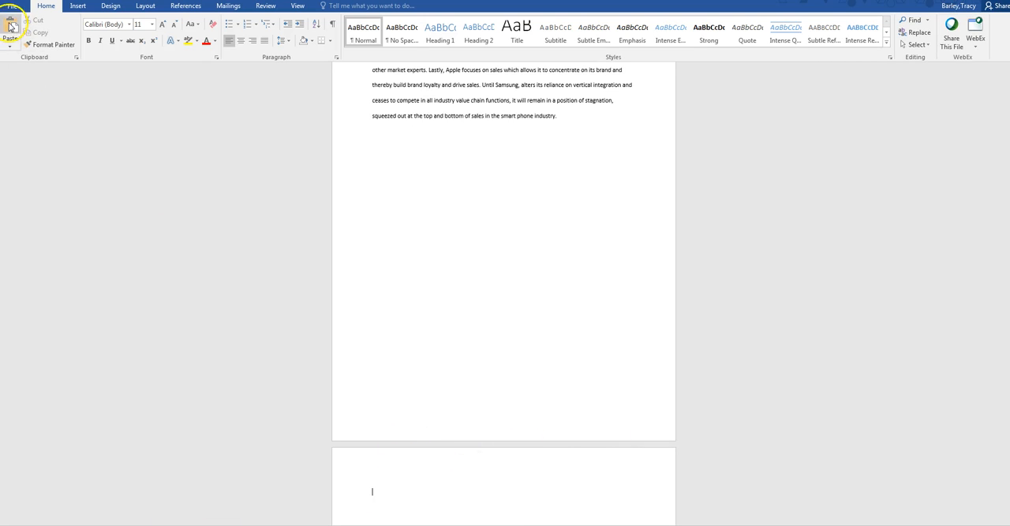
Step: Extend the pasted article's heading to read "Book Review: Just Mercy by Bryan Stephenson"
scroll(807, 342, up, 5)
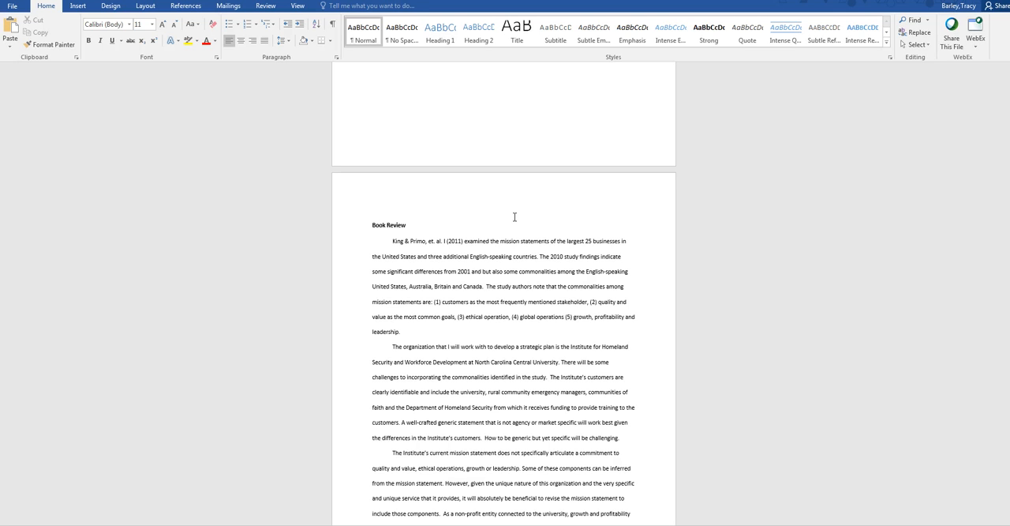
click(413, 225)
text(: Just Mer)
text(cy by)
text( Bri)
text(yan Stephens)
text(on)
Step: Format the body text of the Journal Article Analysis, excluding its heading, in two columns
scroll(700, 339, up, 6)
scroll(711, 277, up, 3)
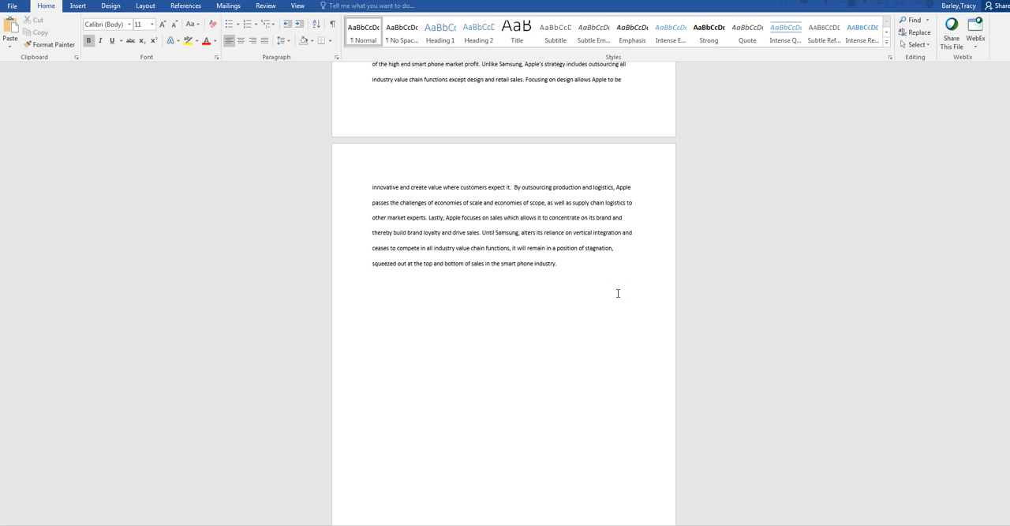
scroll(618, 293, up, 5)
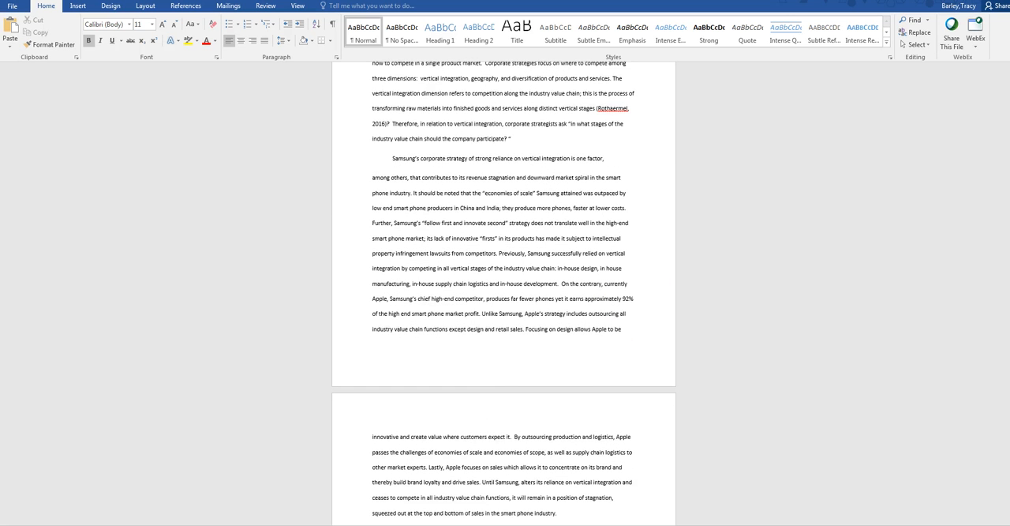
drag(1007, 286, 1007, 160)
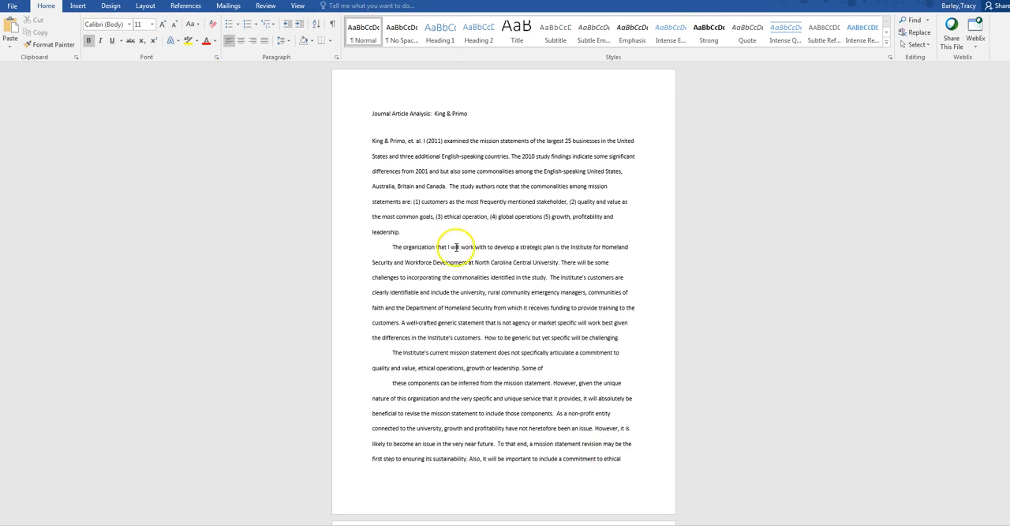
drag(373, 141, 523, 350)
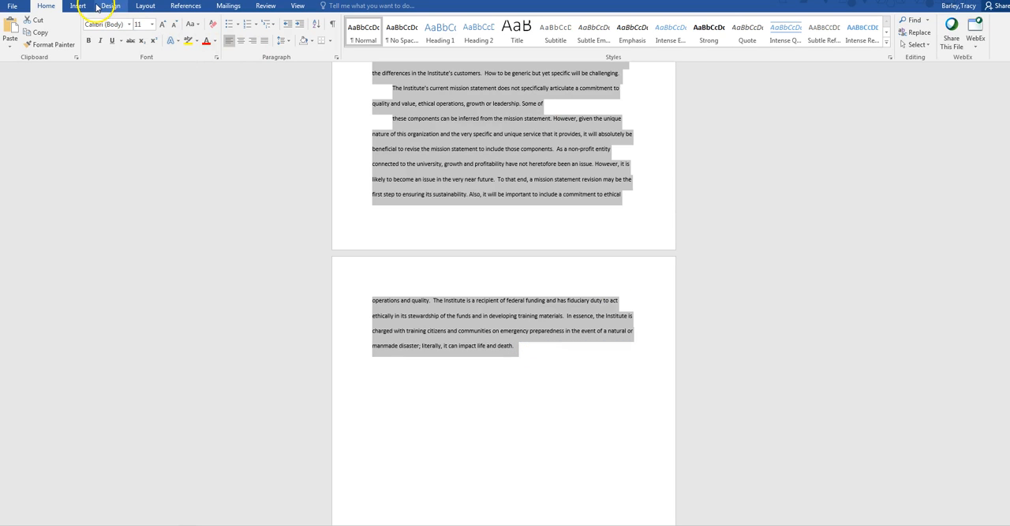
click(145, 7)
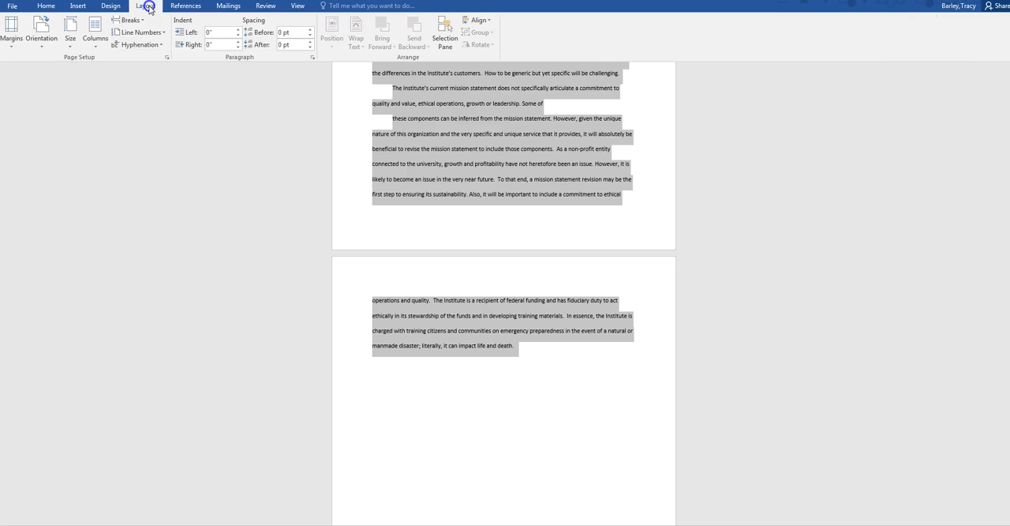
click(92, 49)
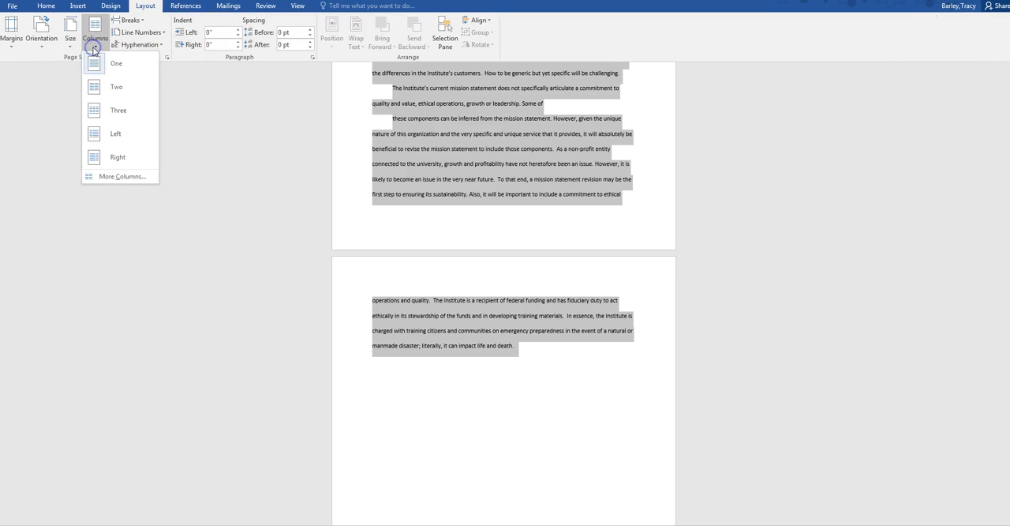
click(114, 93)
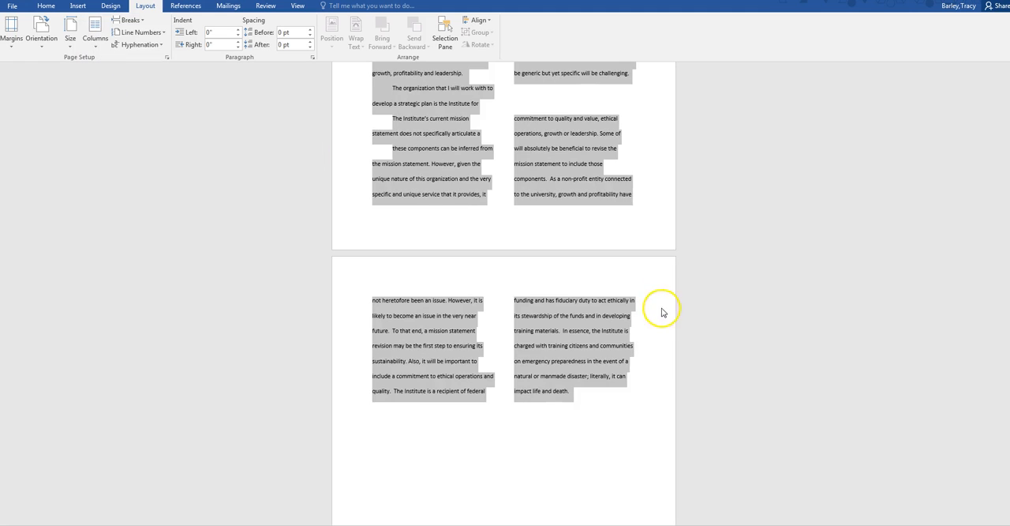
click(642, 335)
Step: Remove the first-line indents from the paragraphs starting "The organization", "The Institute's current mission" and "these components" in the first article
scroll(642, 336, up, 5)
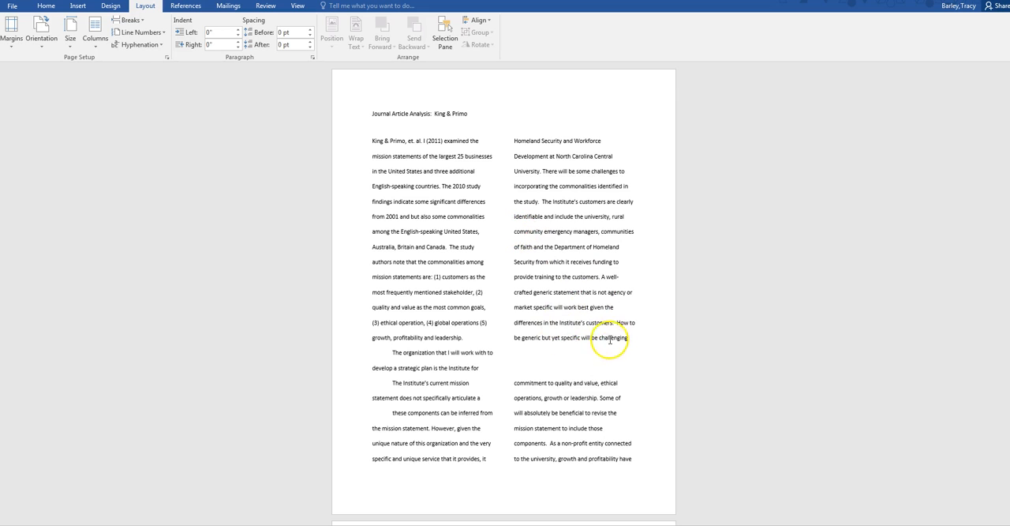
click(41, 6)
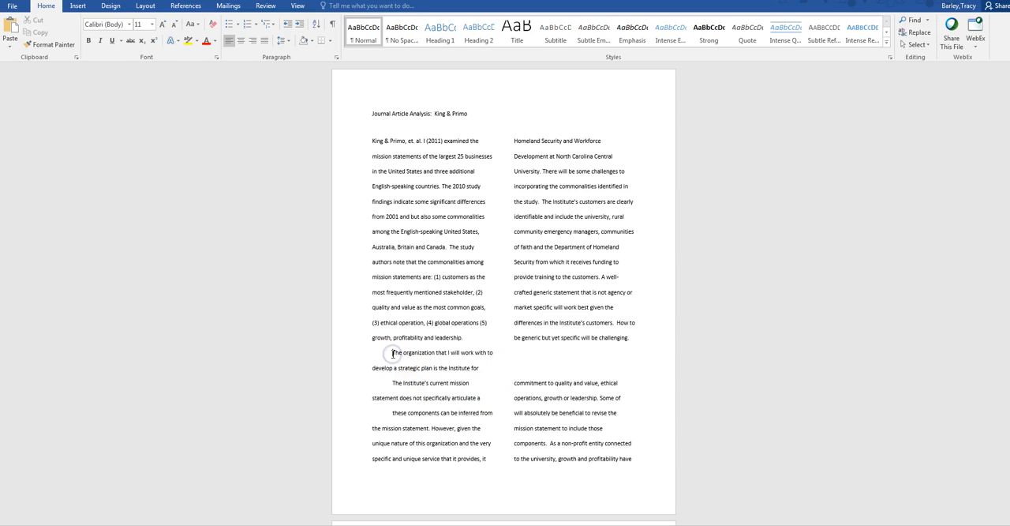
key(BackSpace)
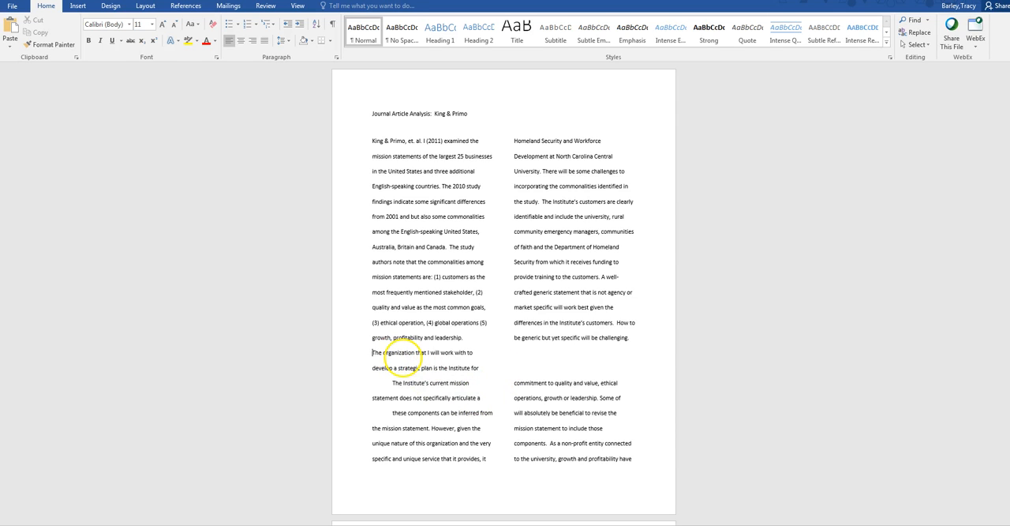
click(392, 383)
key(BackSpace)
click(389, 414)
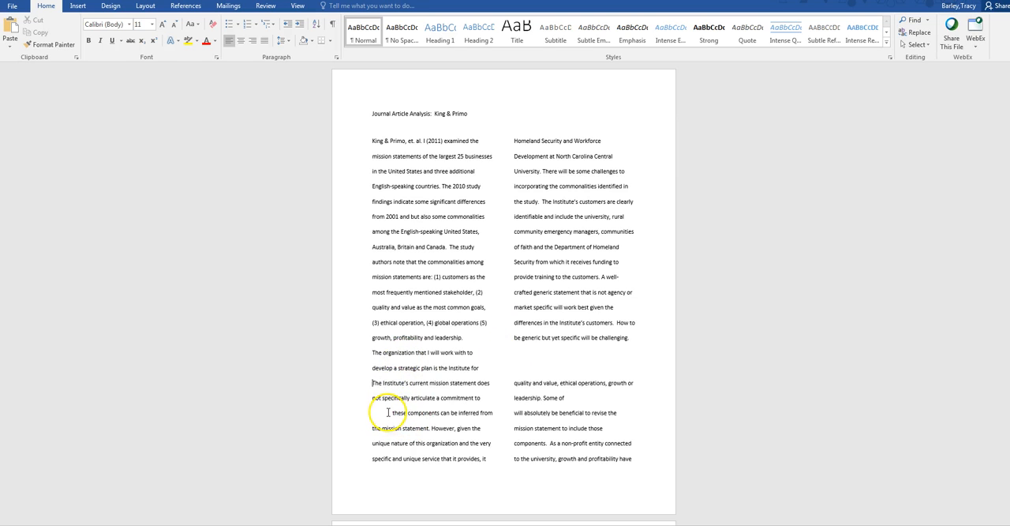
key(BackSpace)
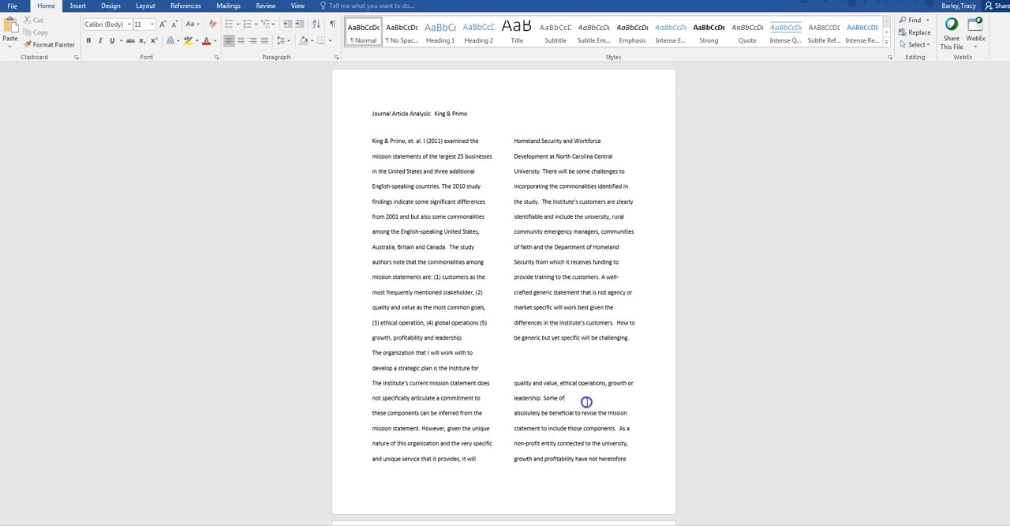
Step: Join "Some of" and "these components" into one sentence with a single space, and capitalize "the" before "very specific and unique service"
key(BackSpace)
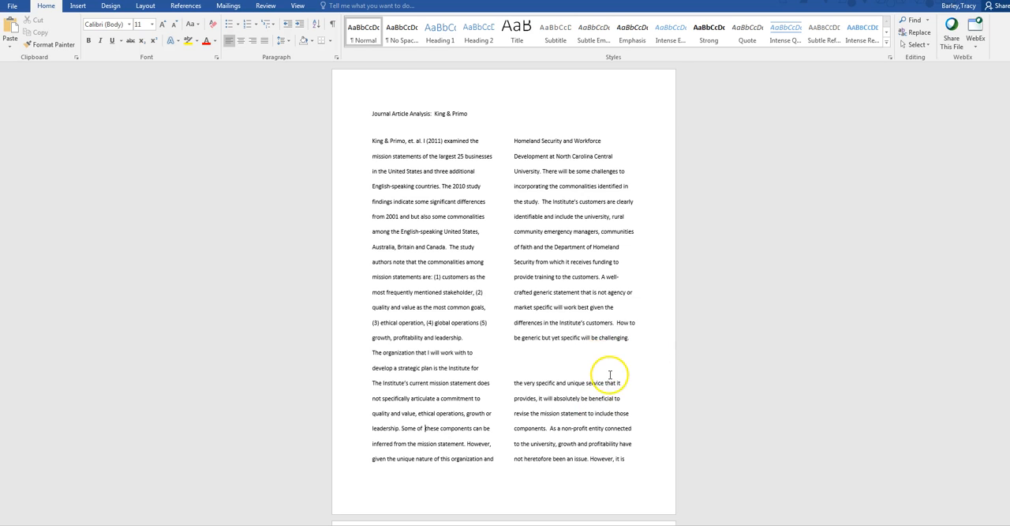
scroll(608, 377, down, 3)
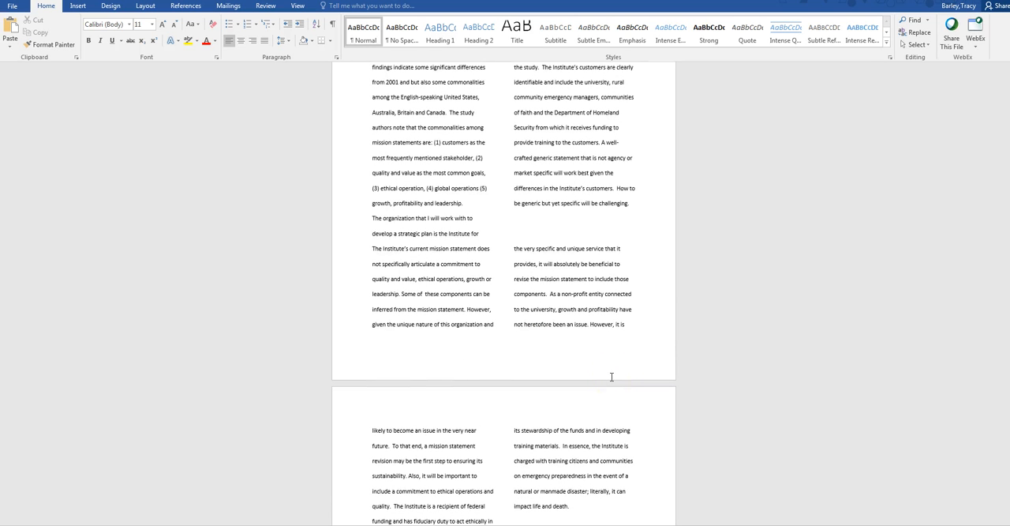
click(517, 248)
key(BackSpace)
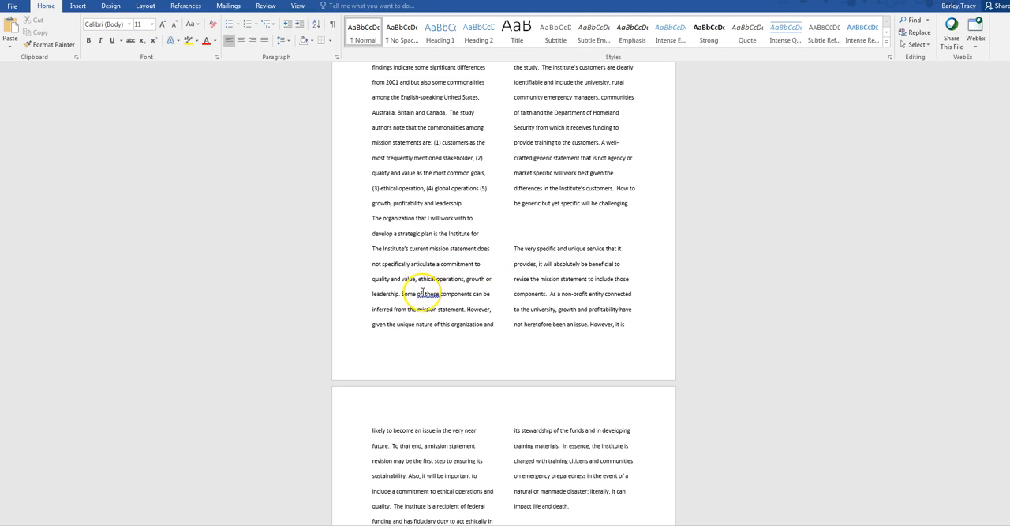
key(BackSpace)
scroll(687, 329, up, 3)
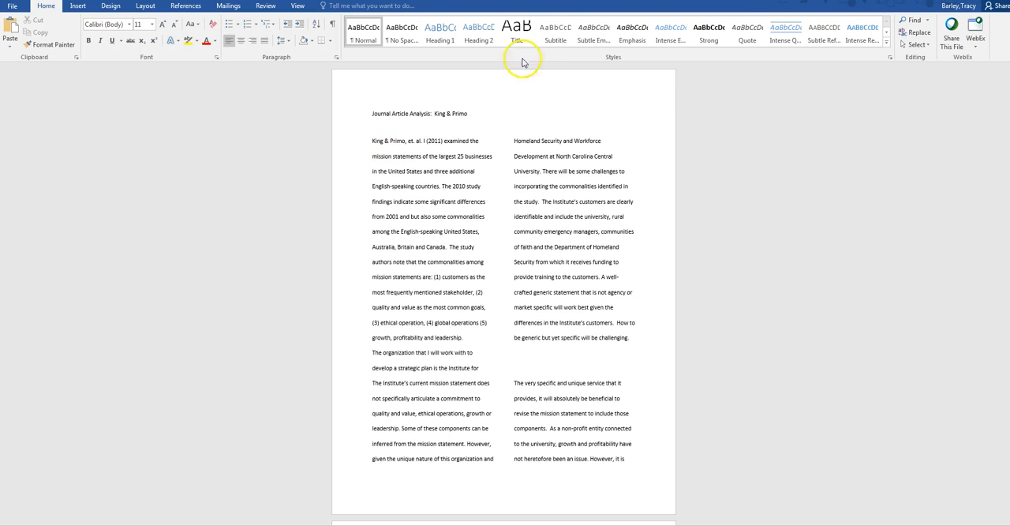
Step: Search the online pictures for "handcuffs" to illustrate the Journal Article Analysis
click(78, 7)
click(135, 40)
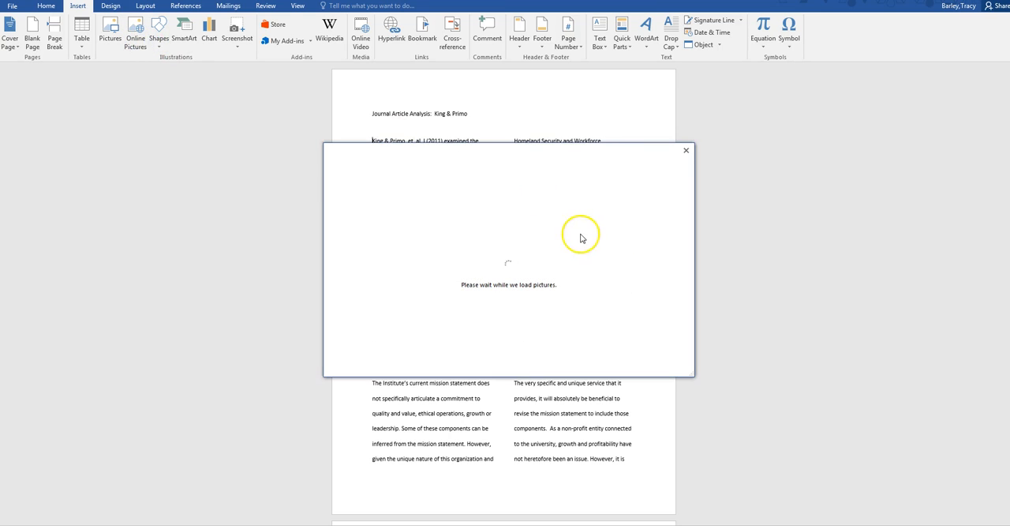
click(566, 206)
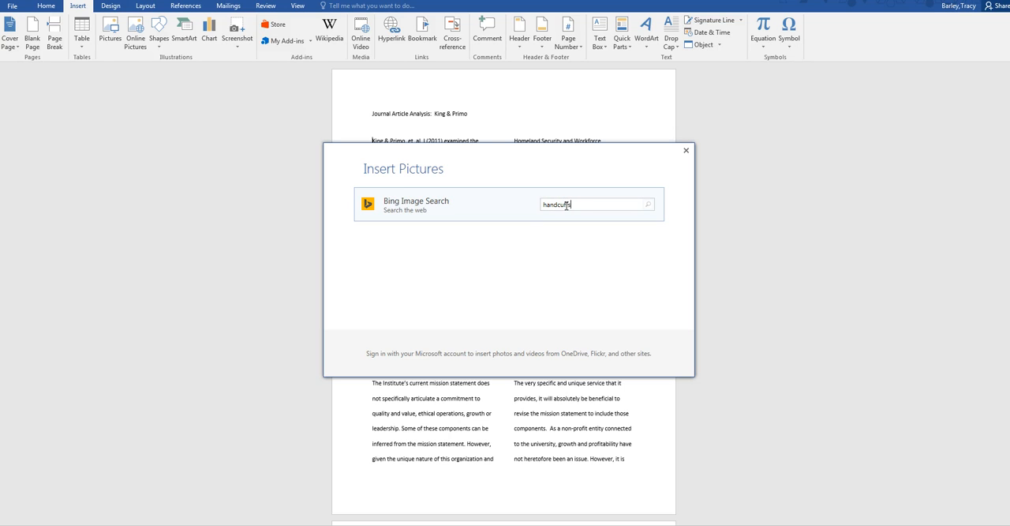
text(handcuffs)
key(Return)
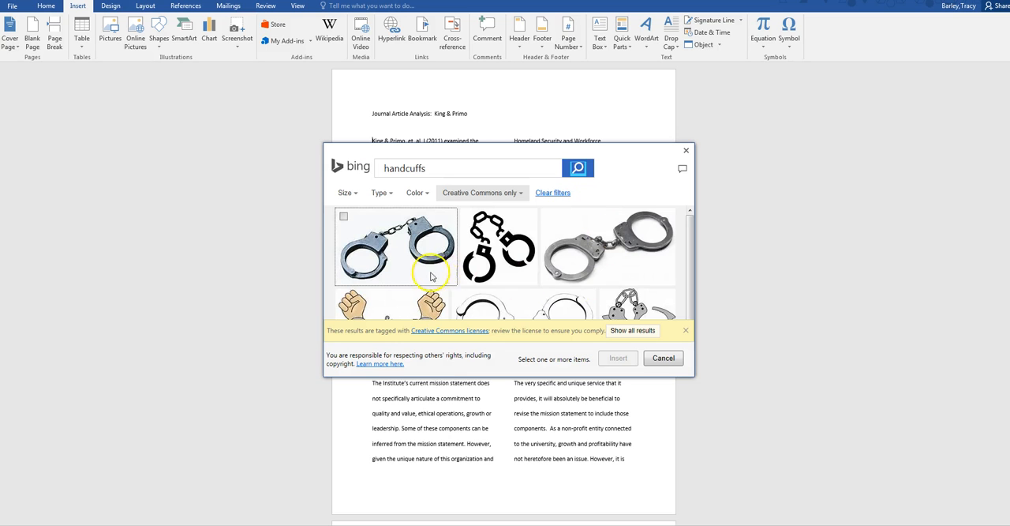
Step: Limit the image results to photographs and insert the picture of black handcuffs with a white tag before the first article's body text
click(392, 199)
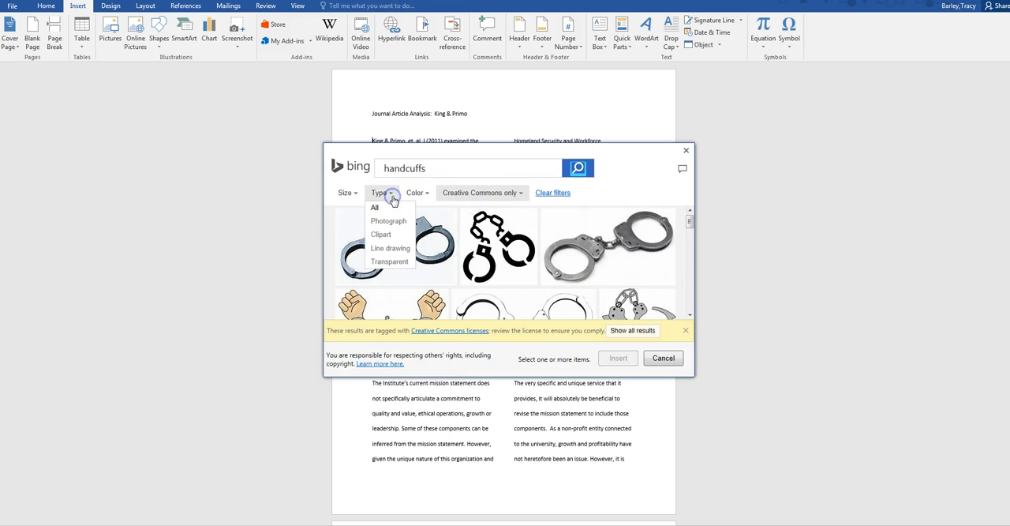
click(395, 225)
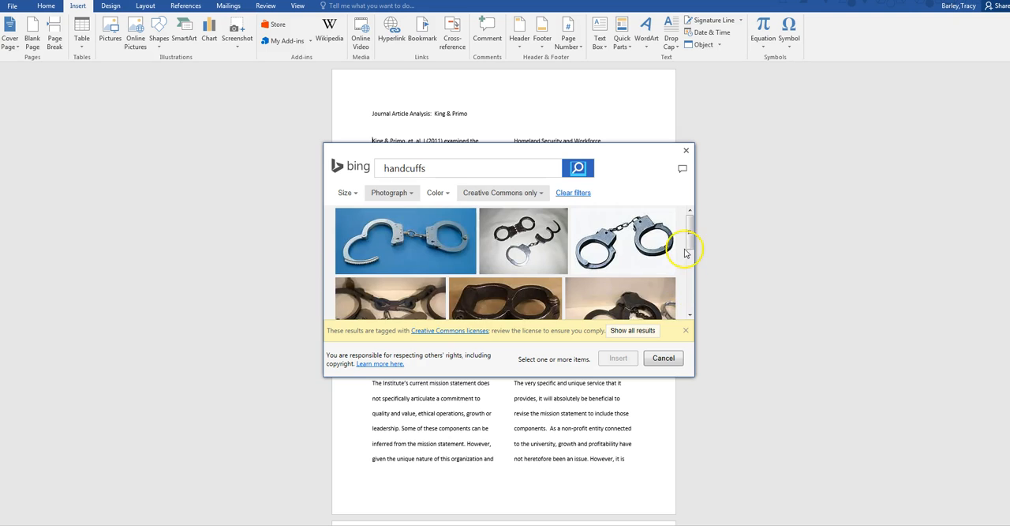
drag(689, 236, 694, 255)
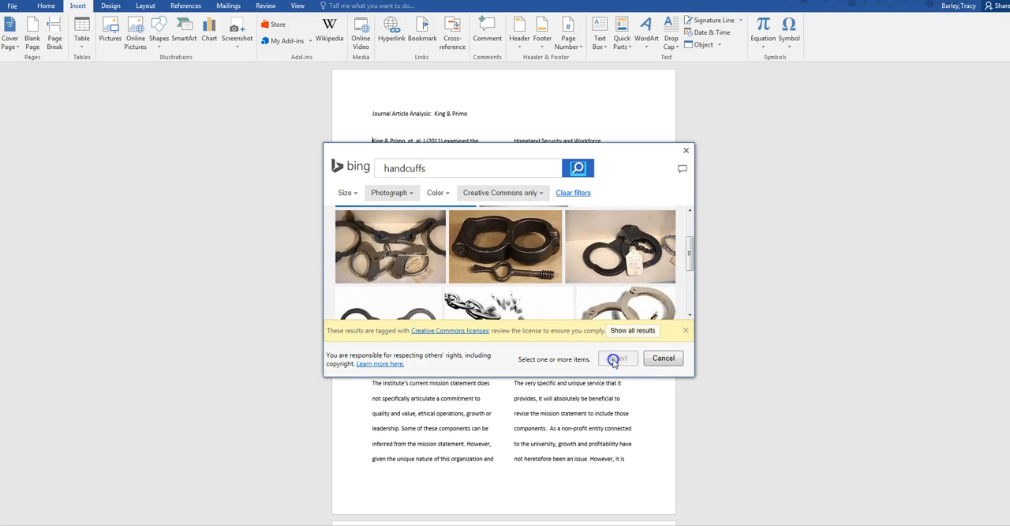
click(672, 364)
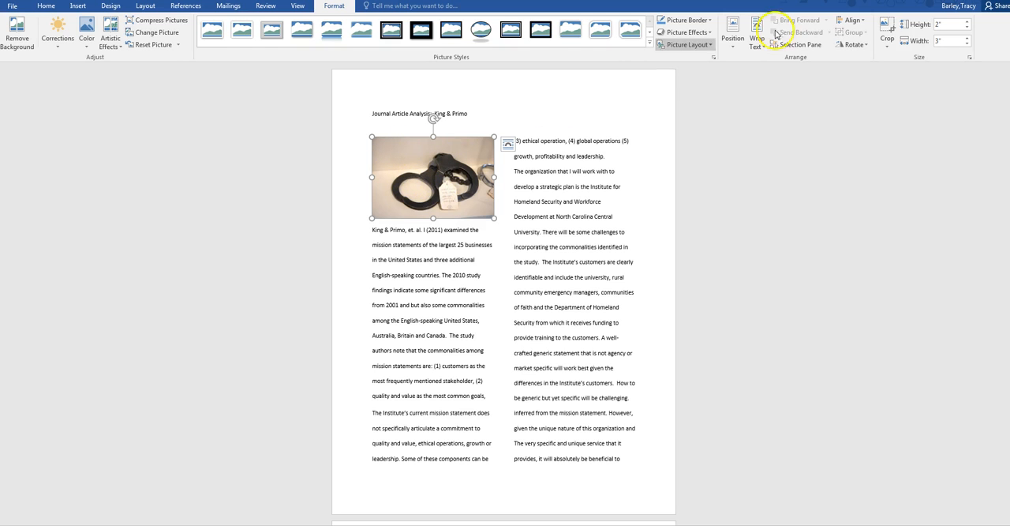
Step: Preview several placements for the handcuffs picture and position it in the top right of the page with square text wrapping
click(734, 46)
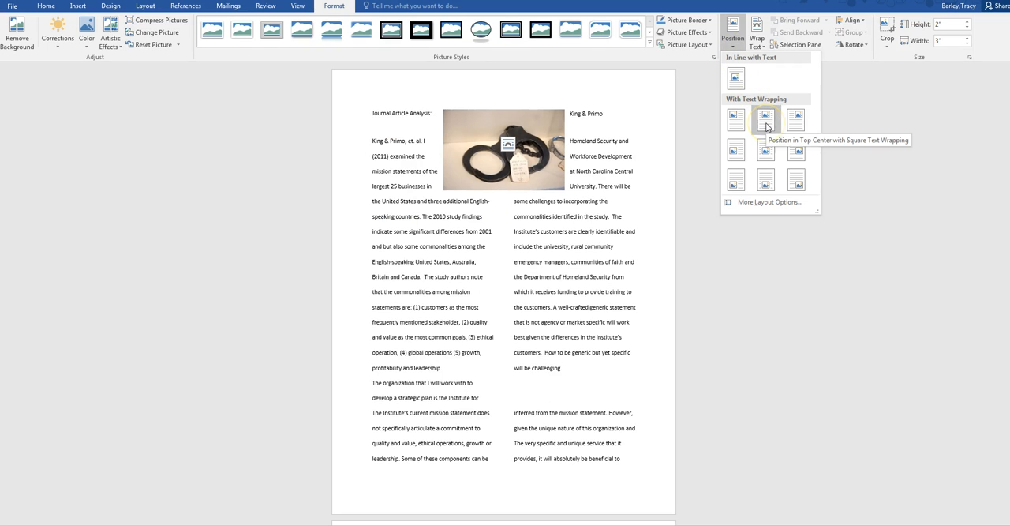
click(736, 184)
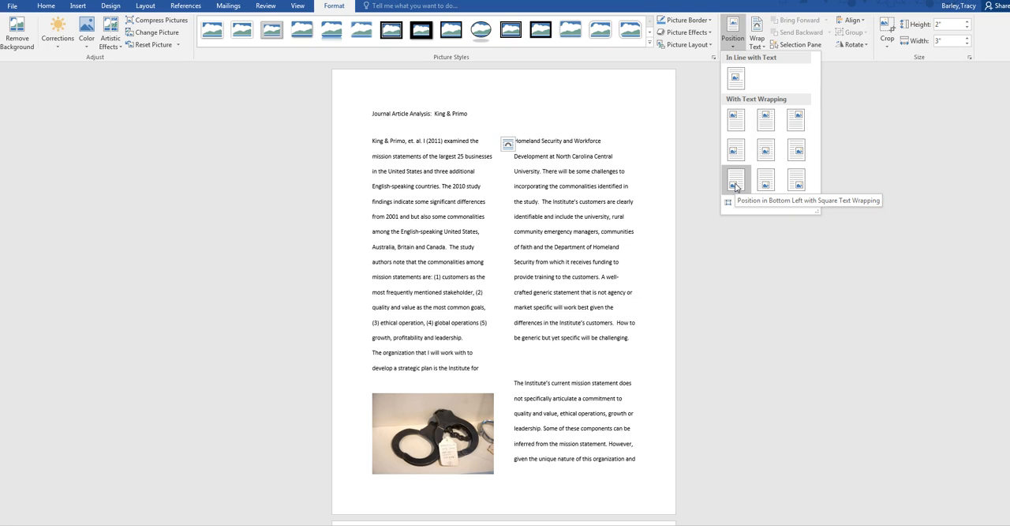
click(796, 122)
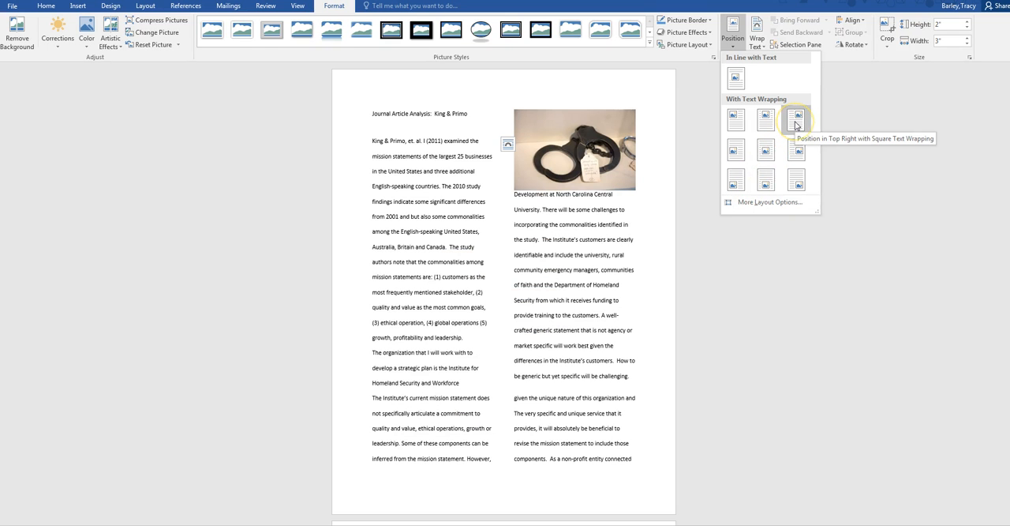
click(801, 152)
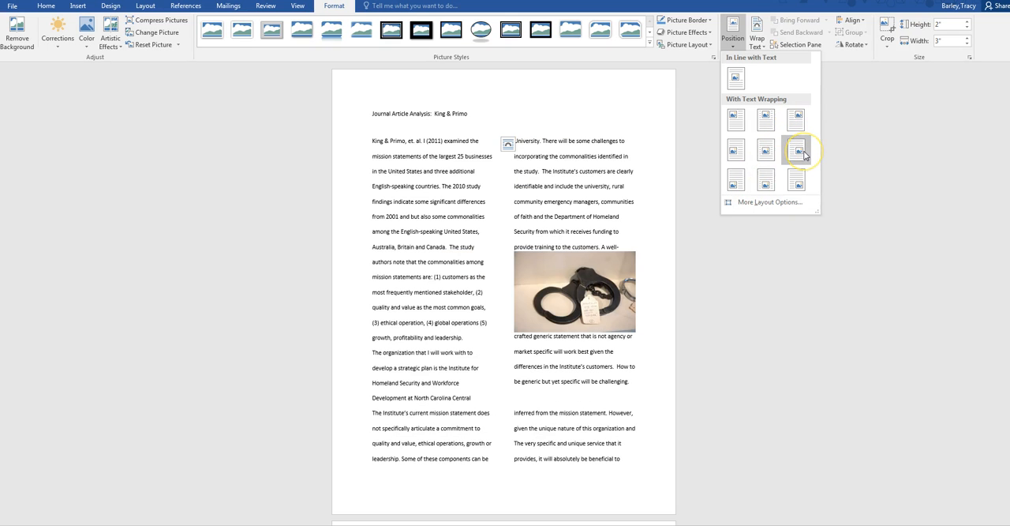
click(797, 183)
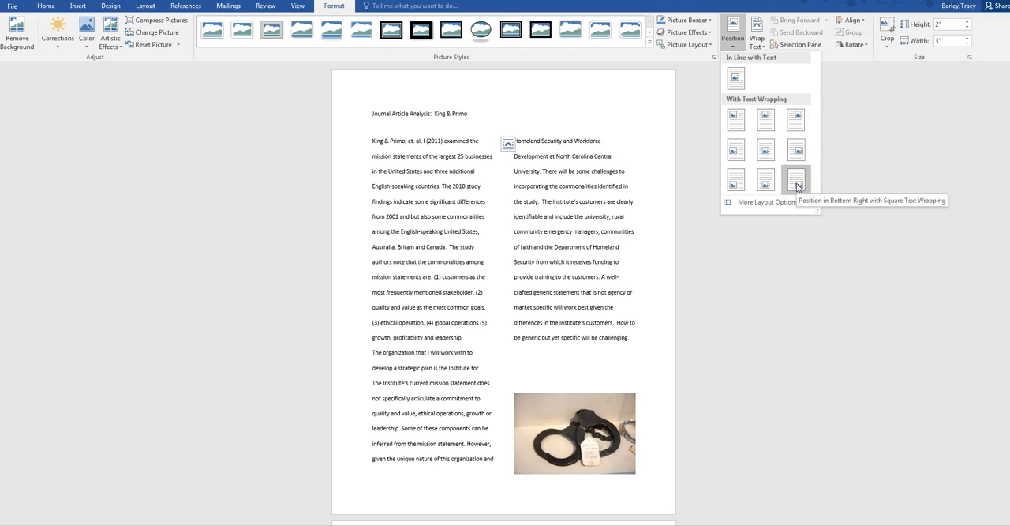
click(798, 119)
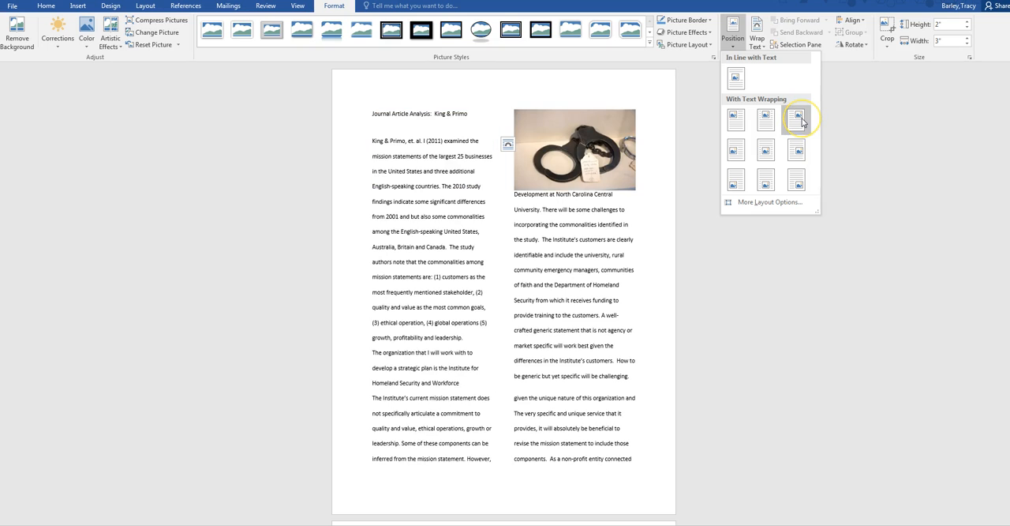
click(798, 119)
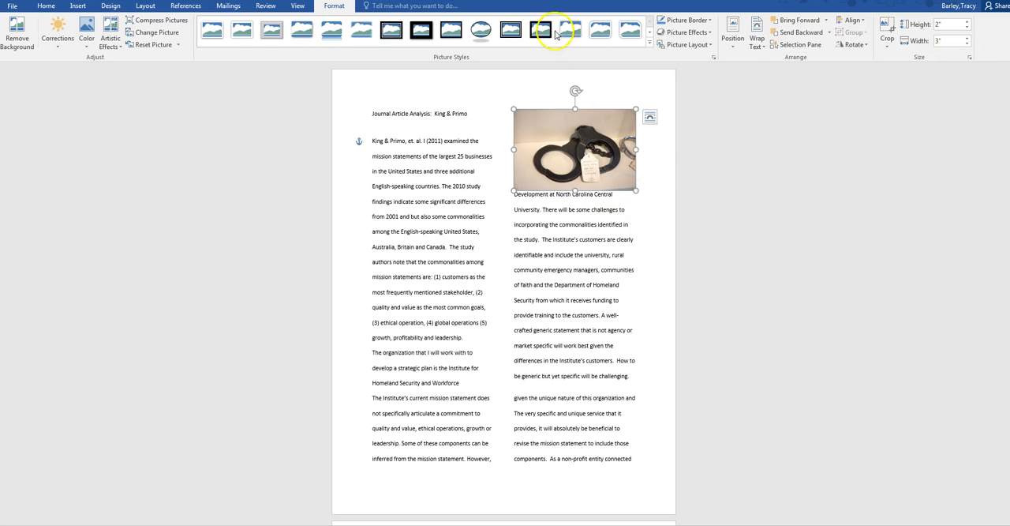
Step: Delete the empty heading line and surplus blank lines above the Literature Review title so it starts at the top of its page
click(634, 458)
scroll(638, 442, down, 3)
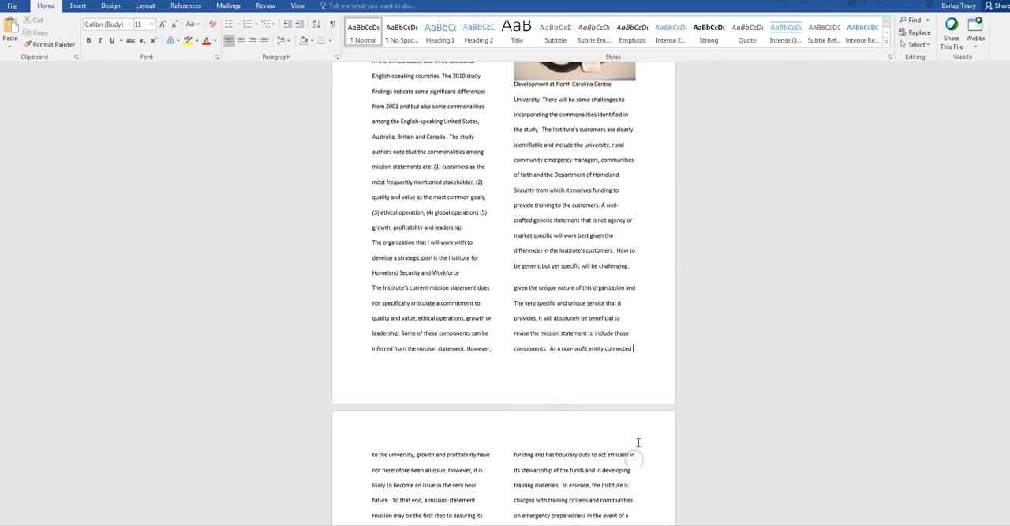
scroll(639, 442, down, 3)
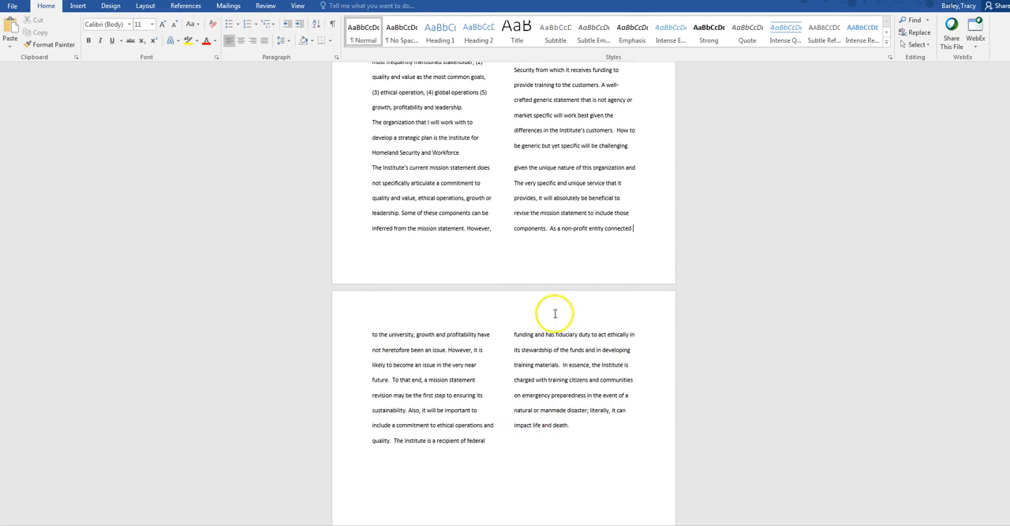
scroll(592, 387, down, 2)
scroll(600, 377, down, 12)
click(413, 234)
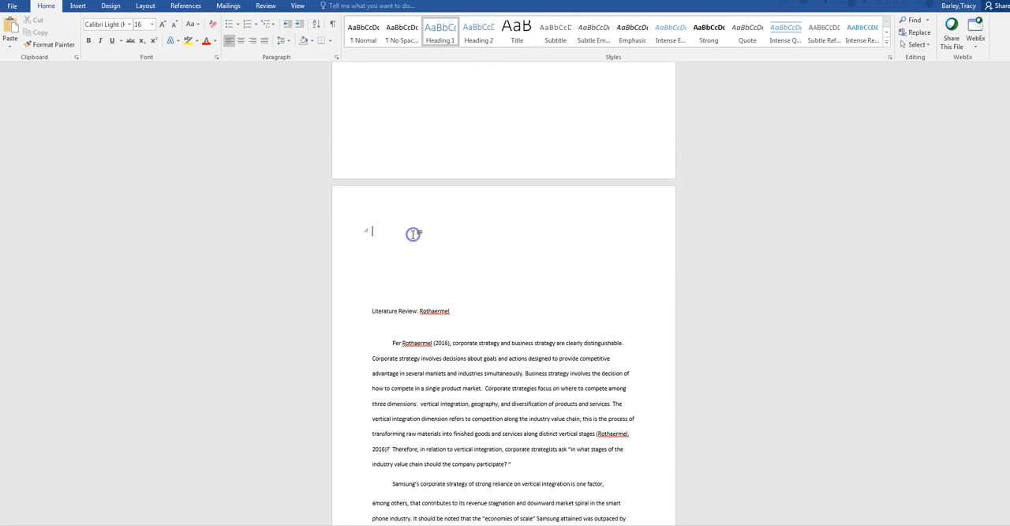
key(BackSpace)
key(BackSpace)
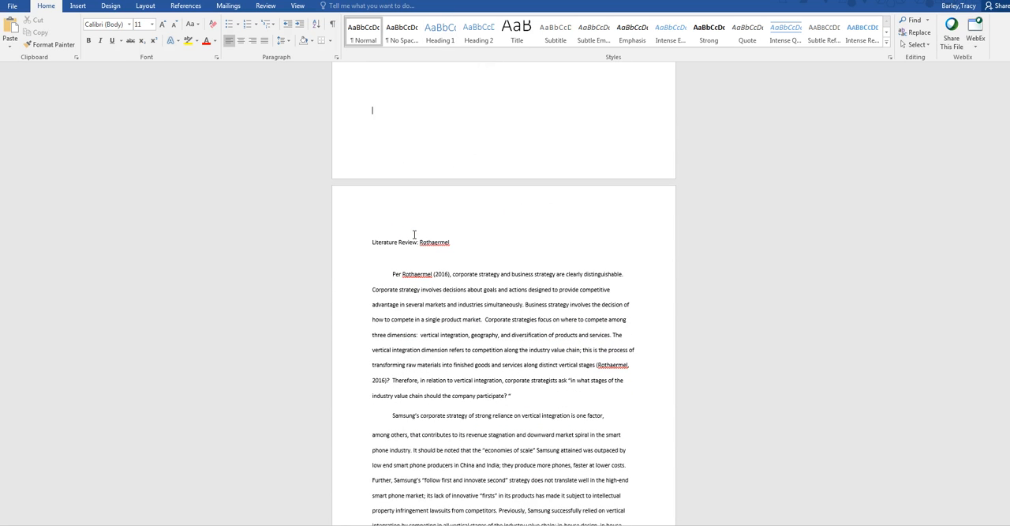
key(Delete)
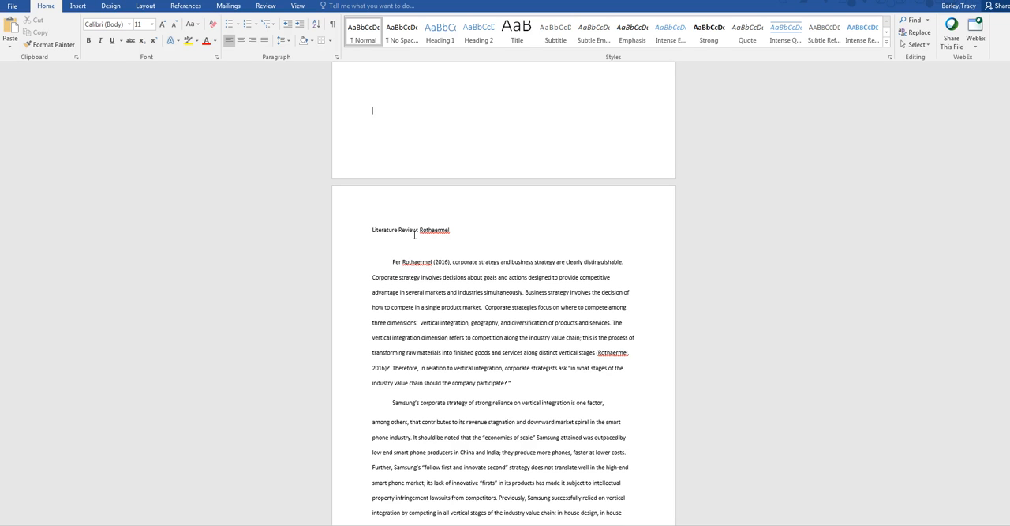
Step: Format the body text of the Literature Review, excluding its title, in two columns
drag(391, 262, 558, 449)
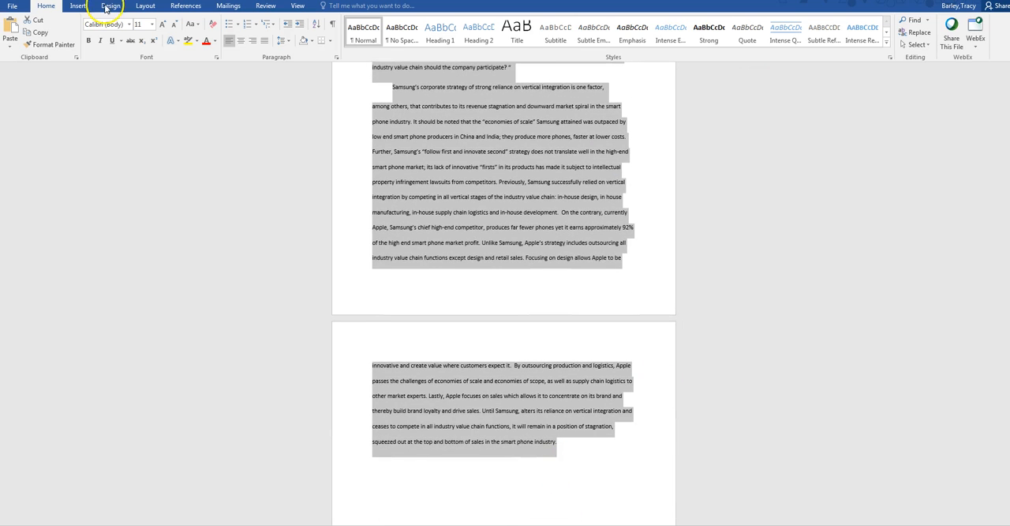
click(146, 5)
click(93, 45)
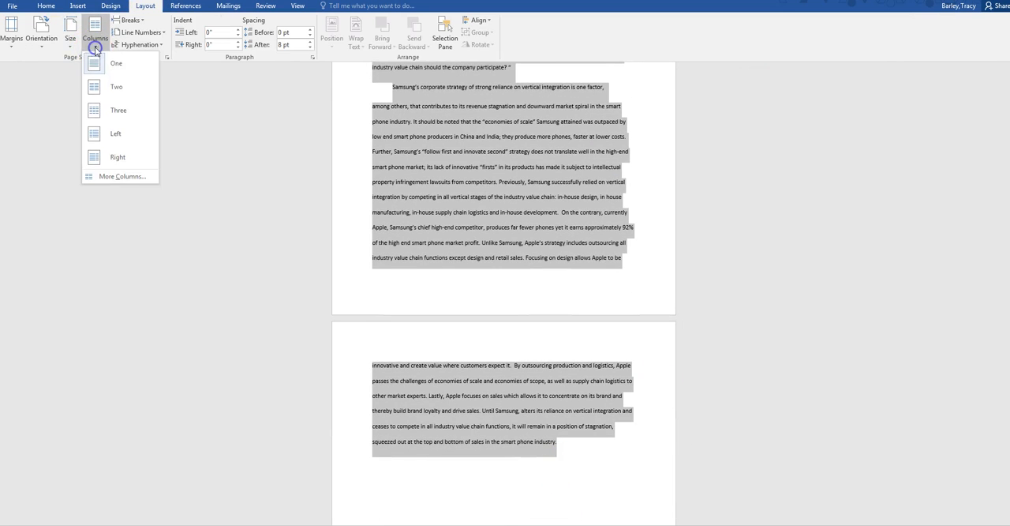
click(113, 89)
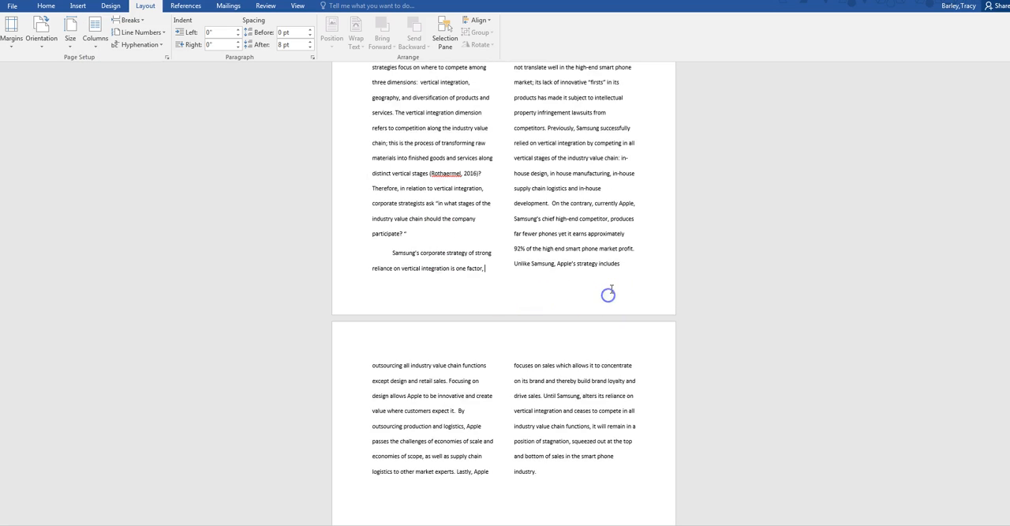
scroll(608, 293, up, 3)
scroll(568, 296, down, 1)
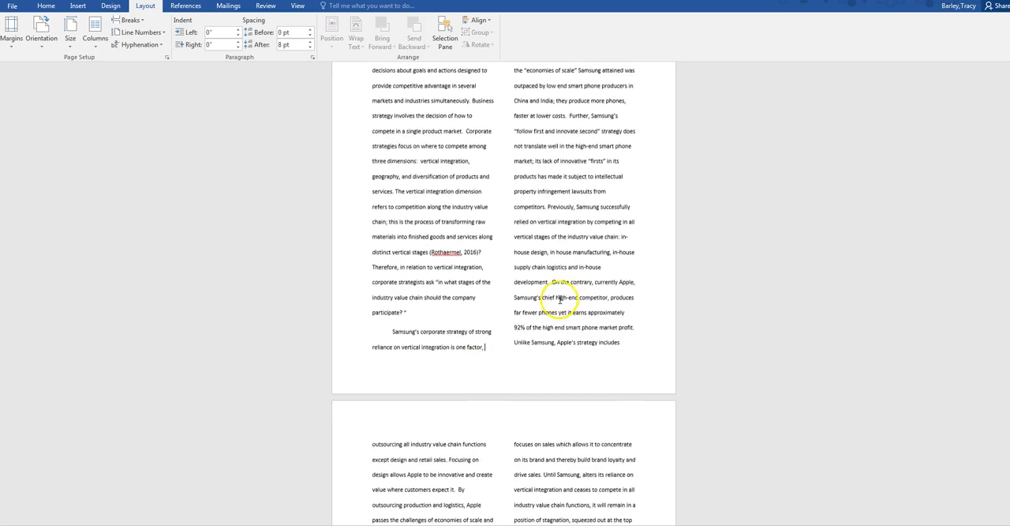
scroll(621, 479, down, 3)
scroll(568, 153, up, 6)
scroll(566, 144, up, 1)
Step: Search the online pictures for "prison cell" with the insertion point at the start of the Literature Review's body text
click(386, 140)
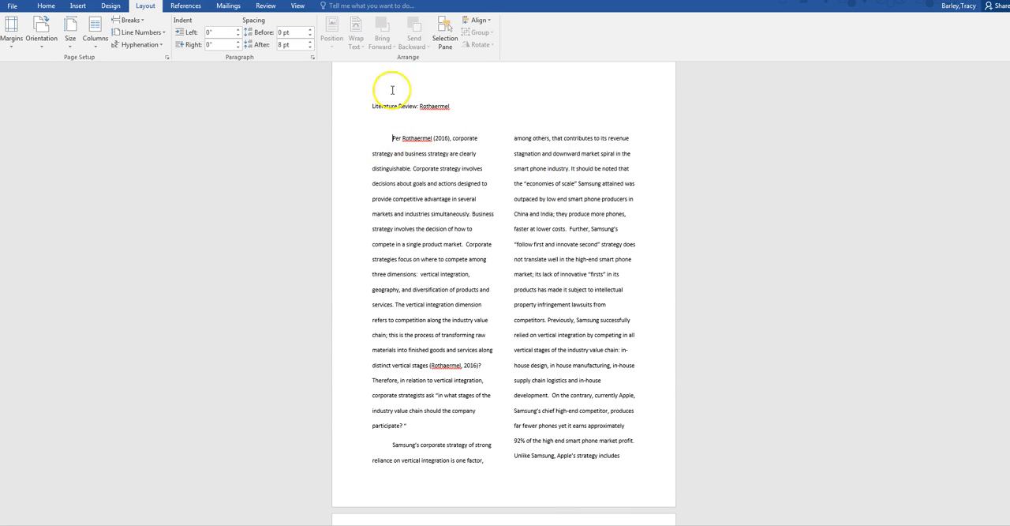
click(75, 7)
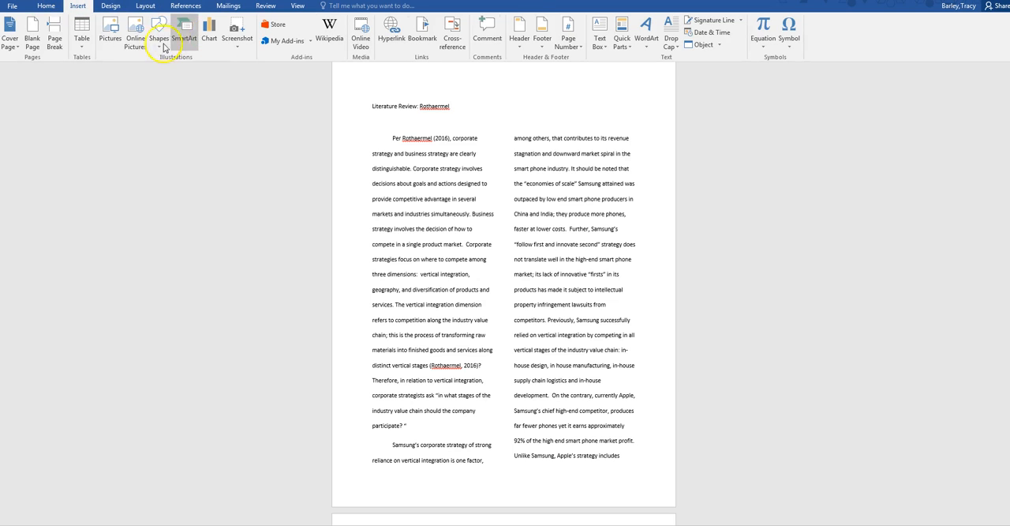
click(135, 39)
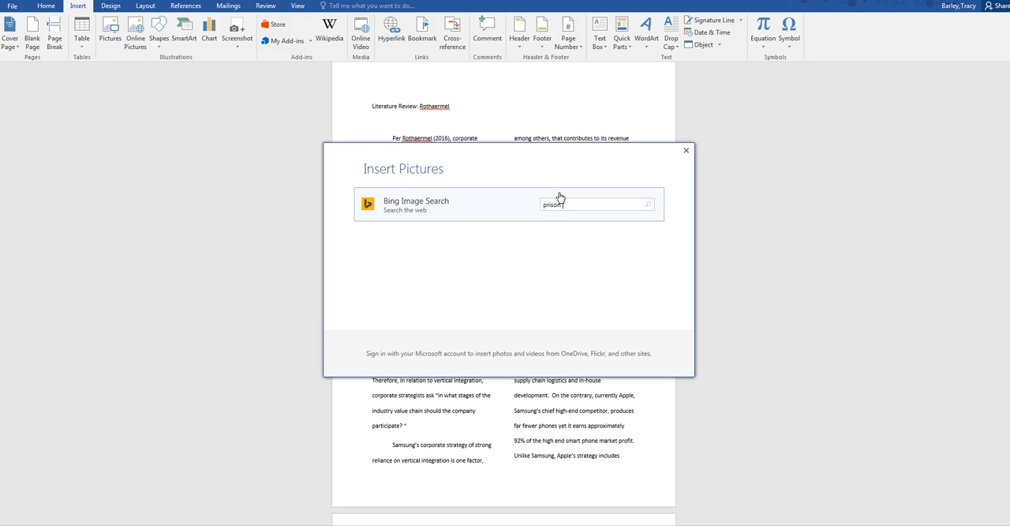
text(prison cell)
key(Return)
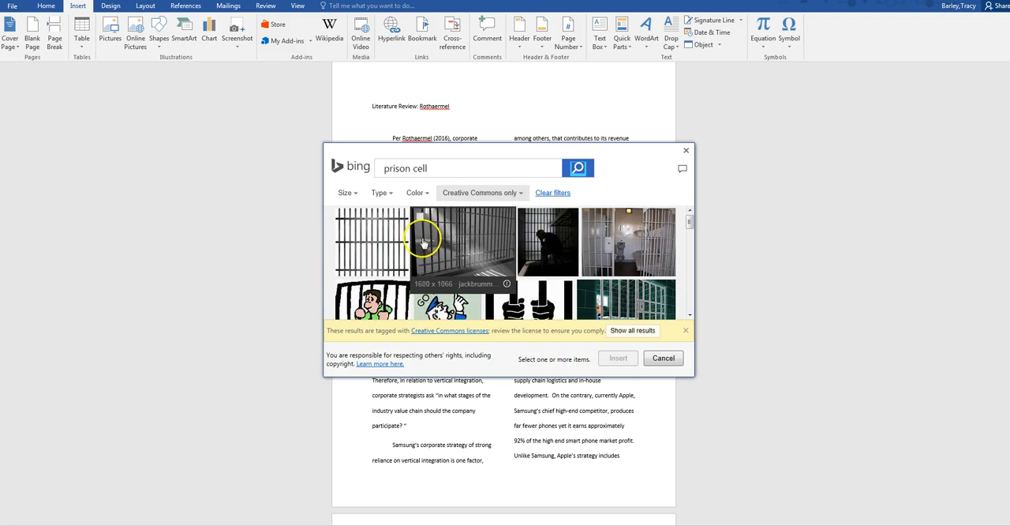
Step: Limit the prison cell results to photographs and insert the picture of hands holding the cell bars
click(391, 194)
click(388, 222)
scroll(591, 241, down, 5)
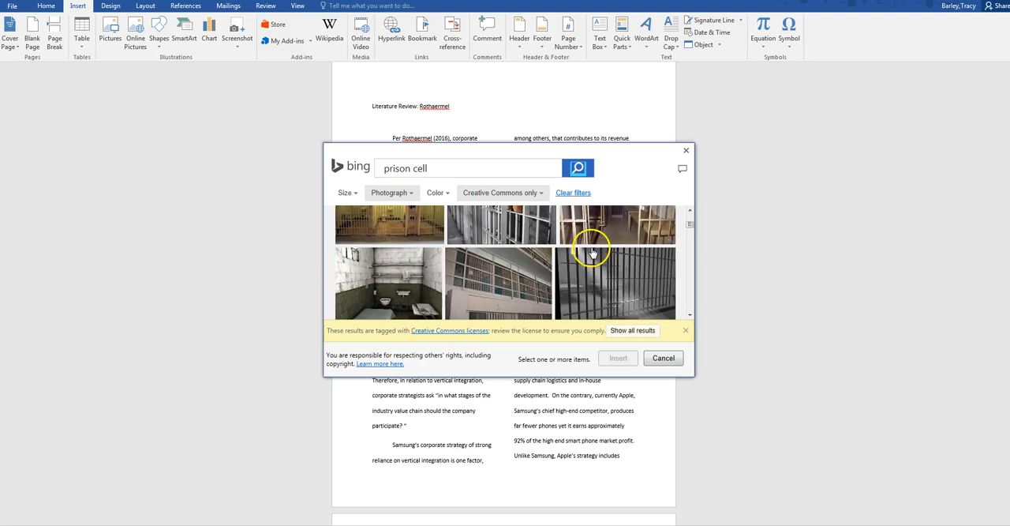
scroll(592, 245, up, 4)
click(523, 283)
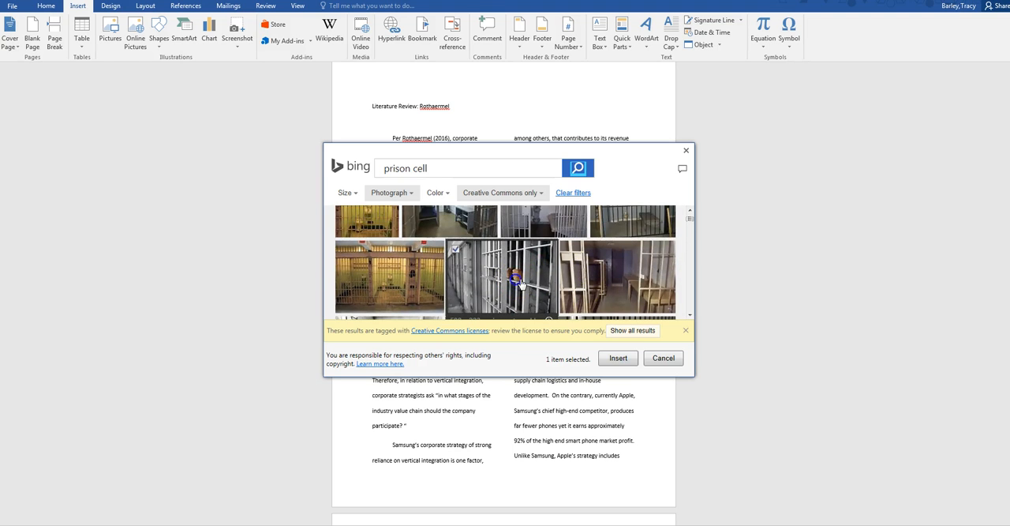
click(619, 359)
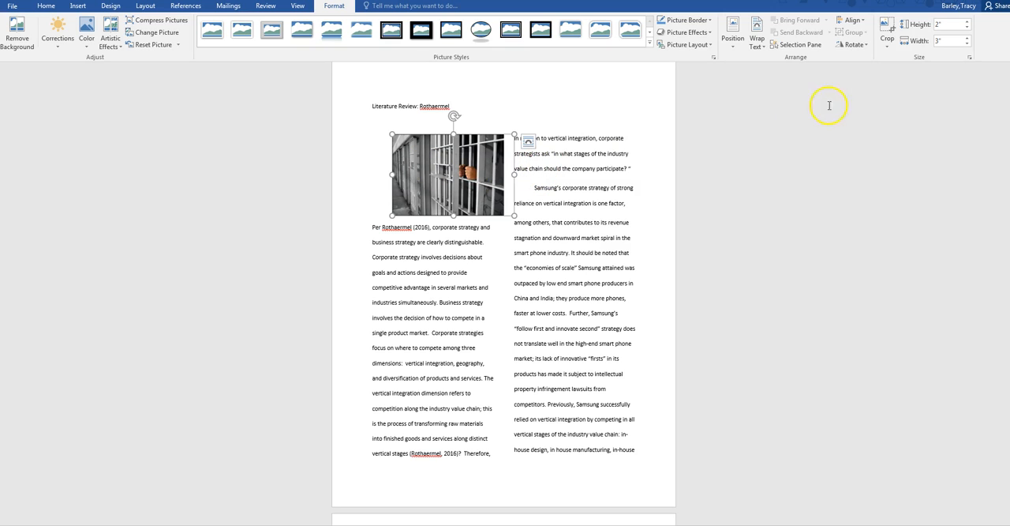
Step: Position the prison cell picture in the bottom right of the Literature Review page with square text wrapping
click(733, 46)
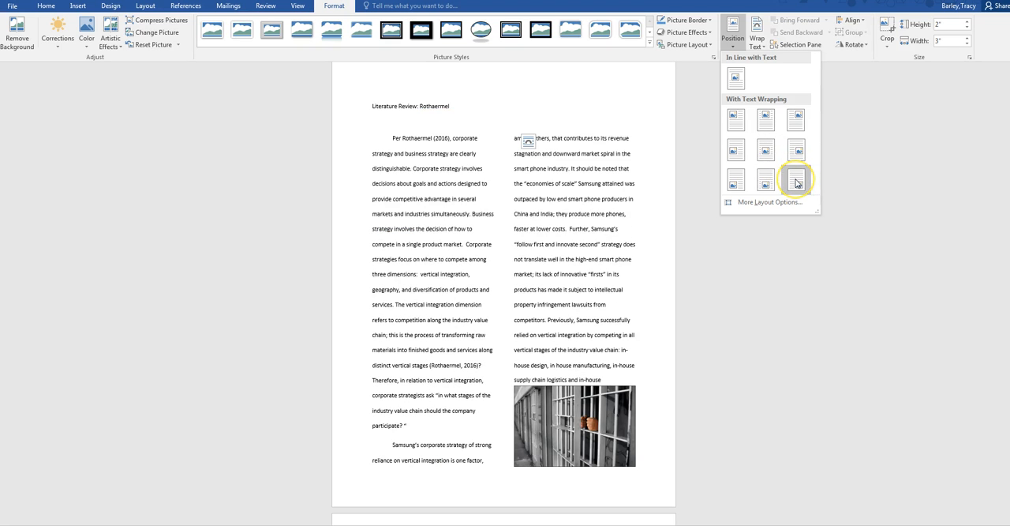
click(795, 184)
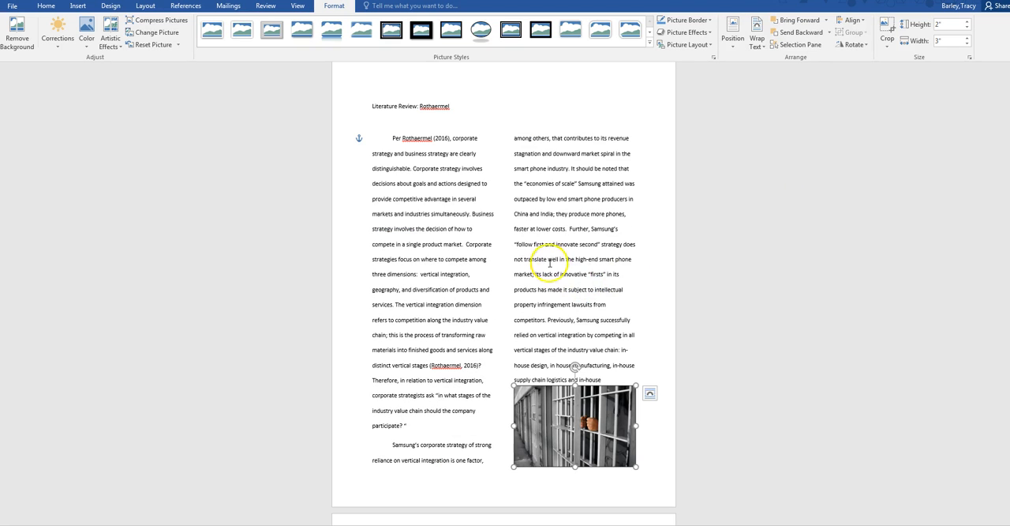
scroll(634, 193, down, 1)
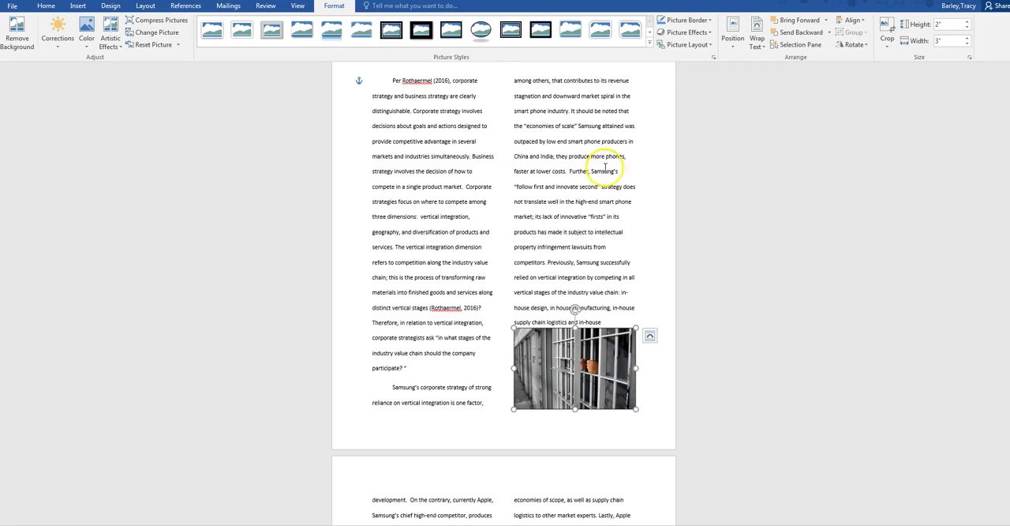
scroll(605, 199, down, 5)
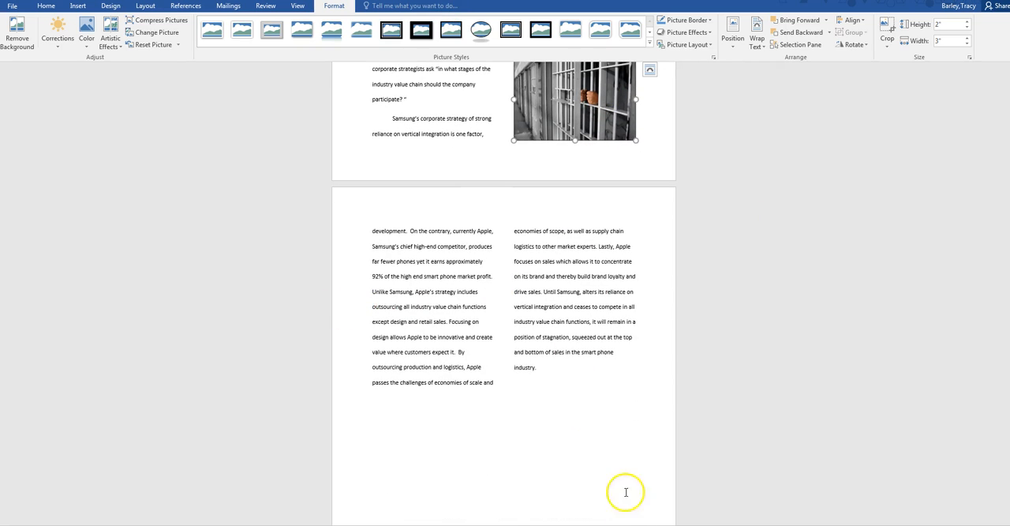
scroll(555, 405, down, 8)
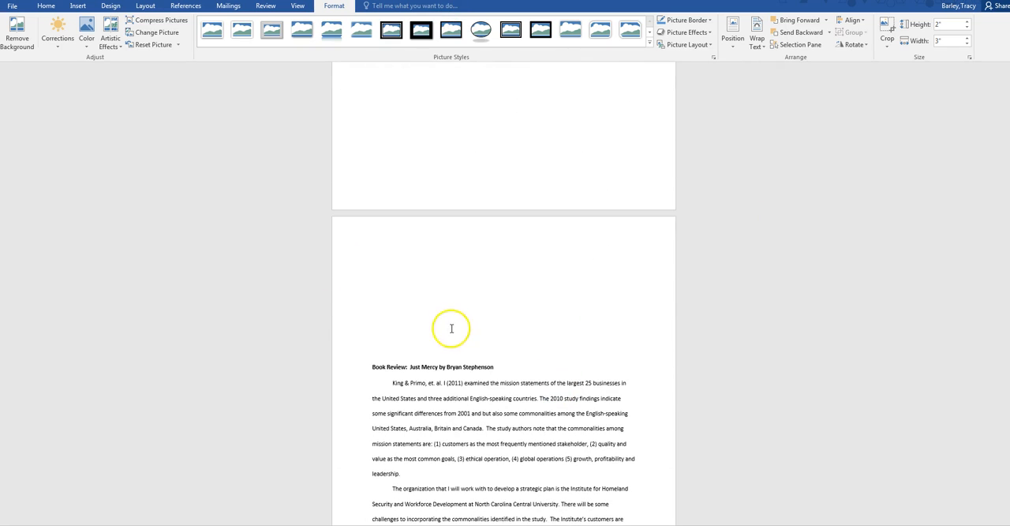
Step: Delete the empty lines above the Book Review title so it starts at the top of its page
click(426, 242)
key(Delete)
key(Delete)
key(Delete)
key(Delete)
key(Delete)
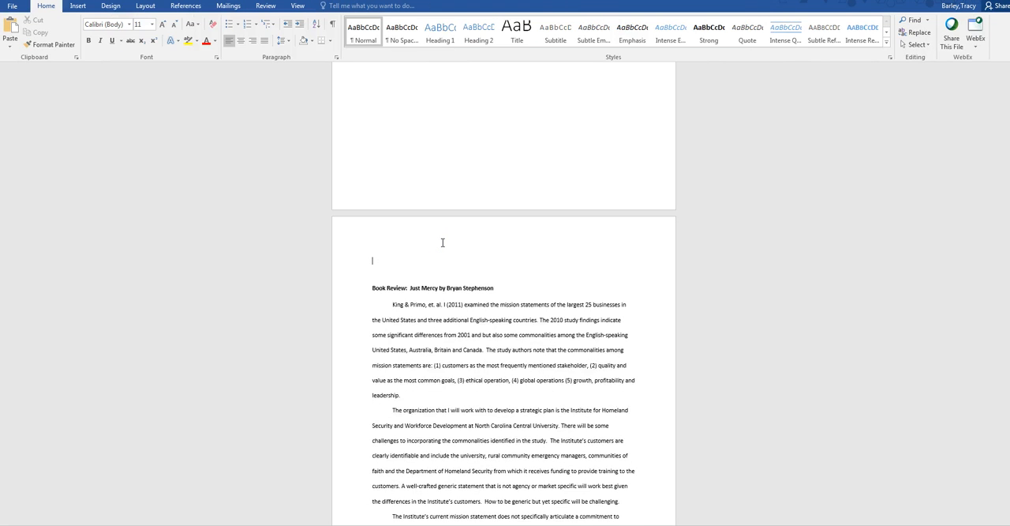
key(Delete)
key(Delete)
scroll(447, 242, down, 2)
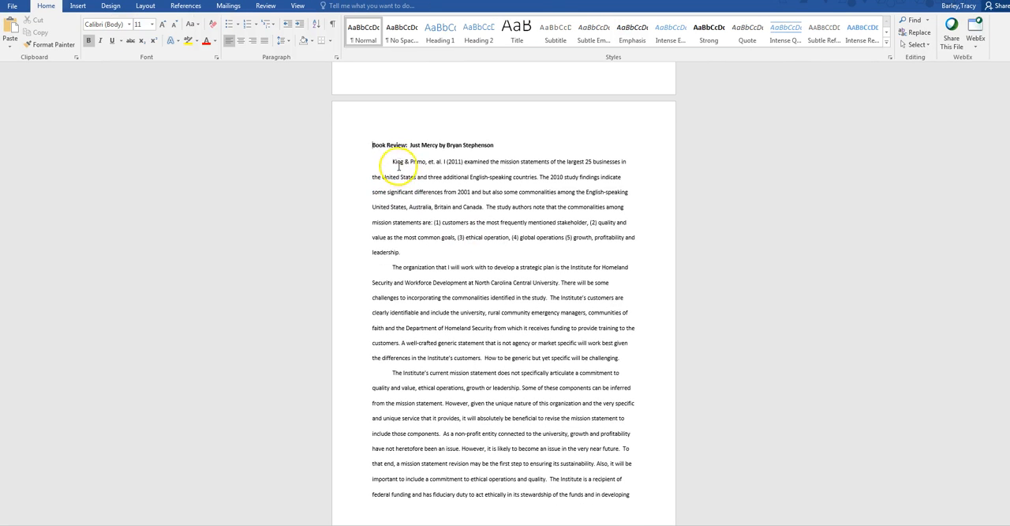
Step: Format the body text of the Book Review, excluding its title, in two columns
key(ctrl+shift+End)
drag(573, 521, 390, 329)
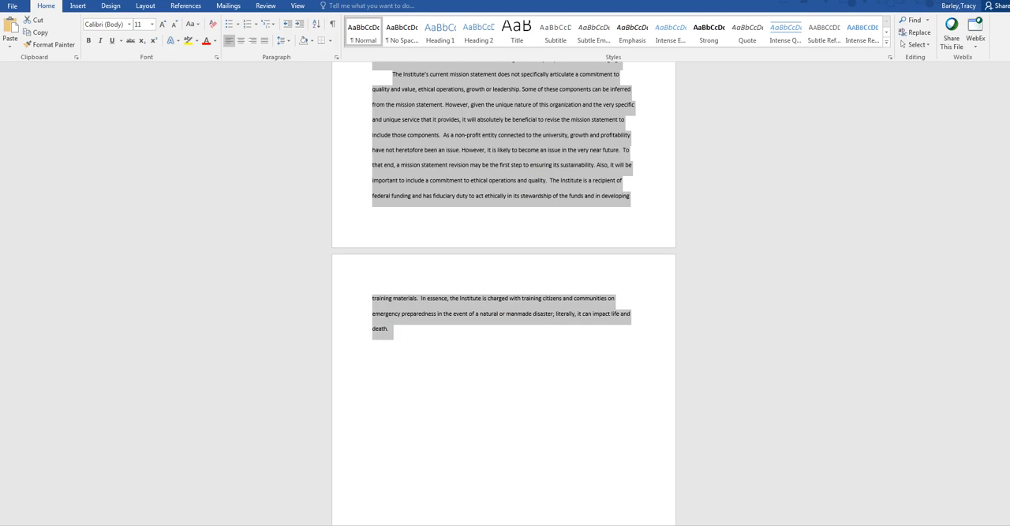
click(146, 7)
click(96, 37)
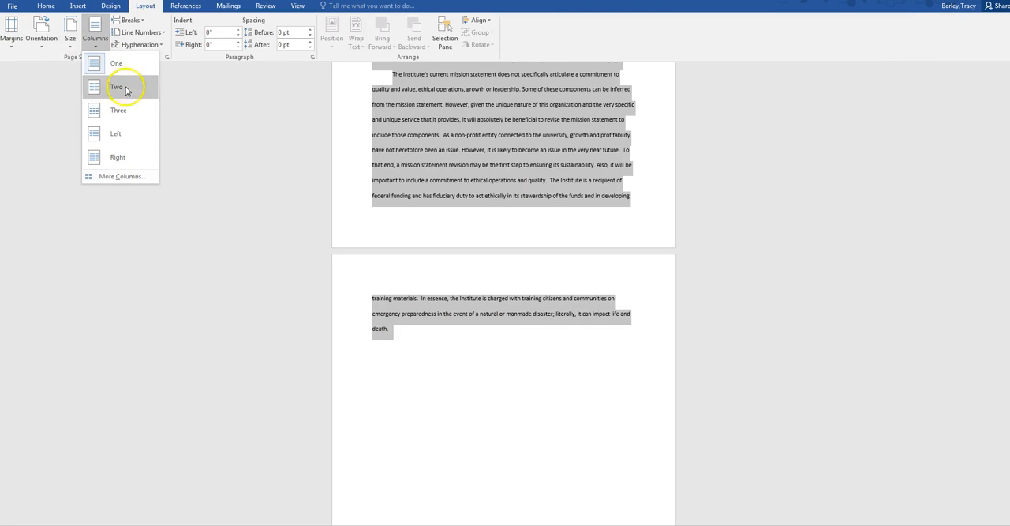
click(119, 87)
scroll(544, 345, up, 5)
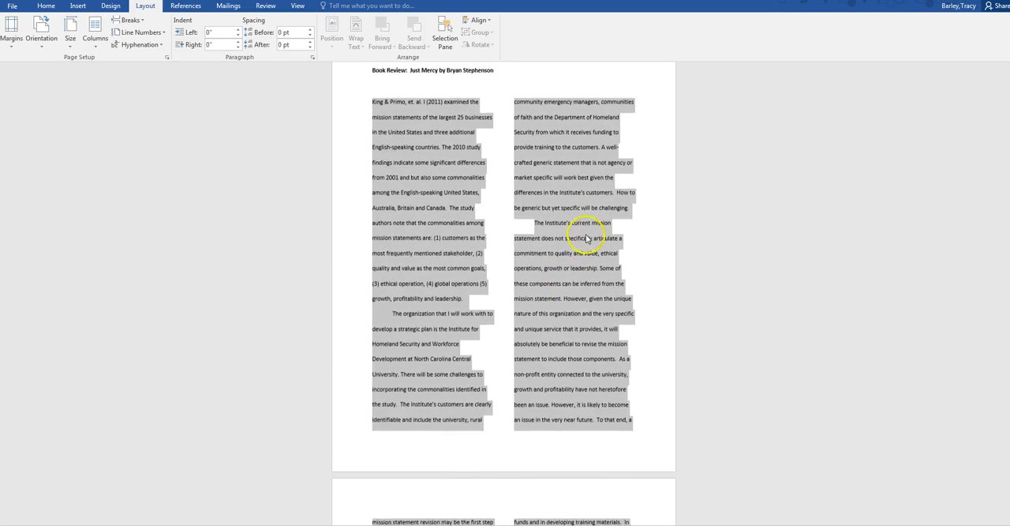
click(647, 210)
scroll(503, 292, down, 4)
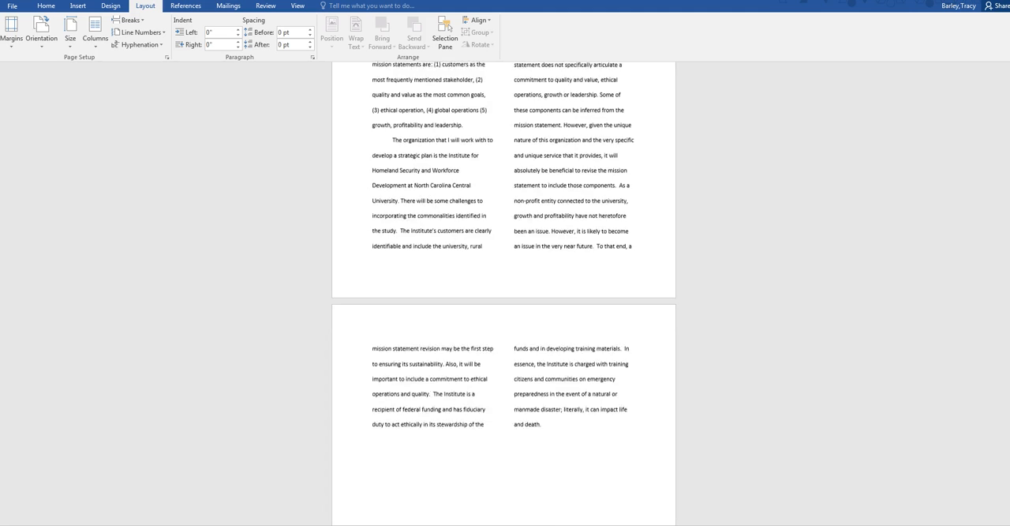
scroll(548, 449, up, 5)
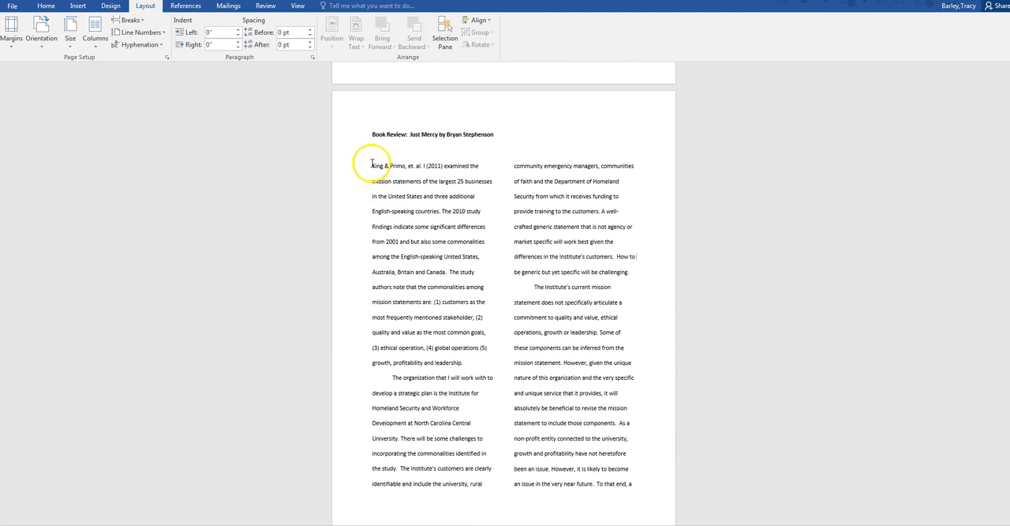
Step: Search the online pictures for "drone" to illustrate the Book Review
click(77, 6)
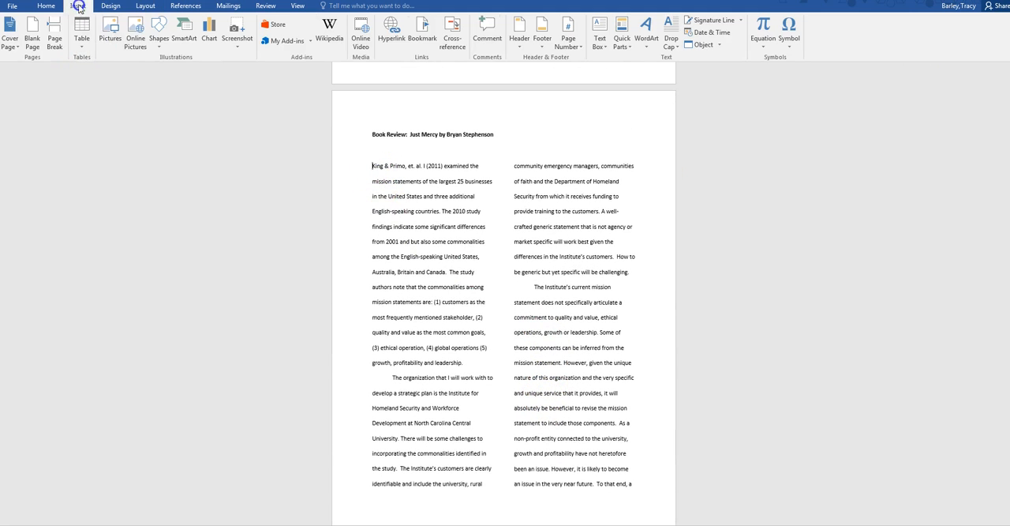
click(135, 41)
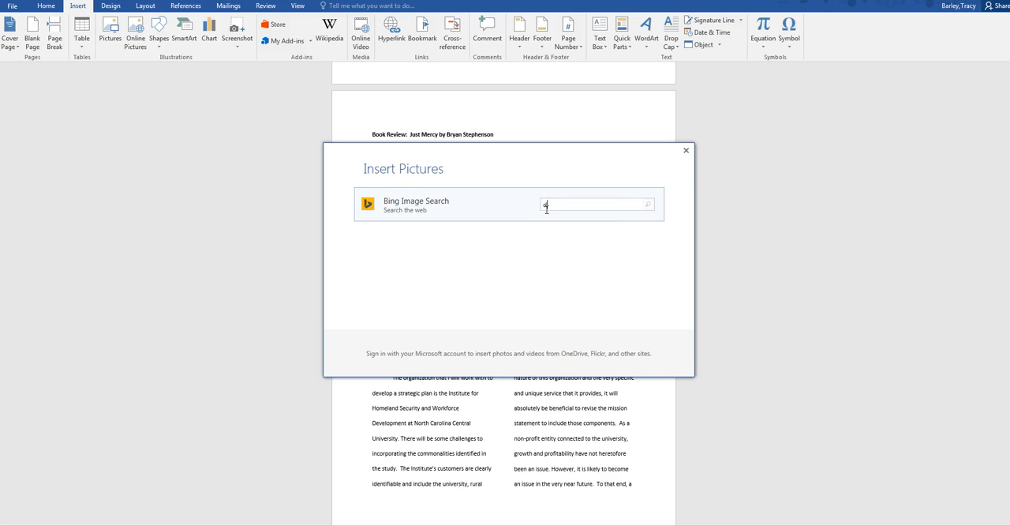
key(Return)
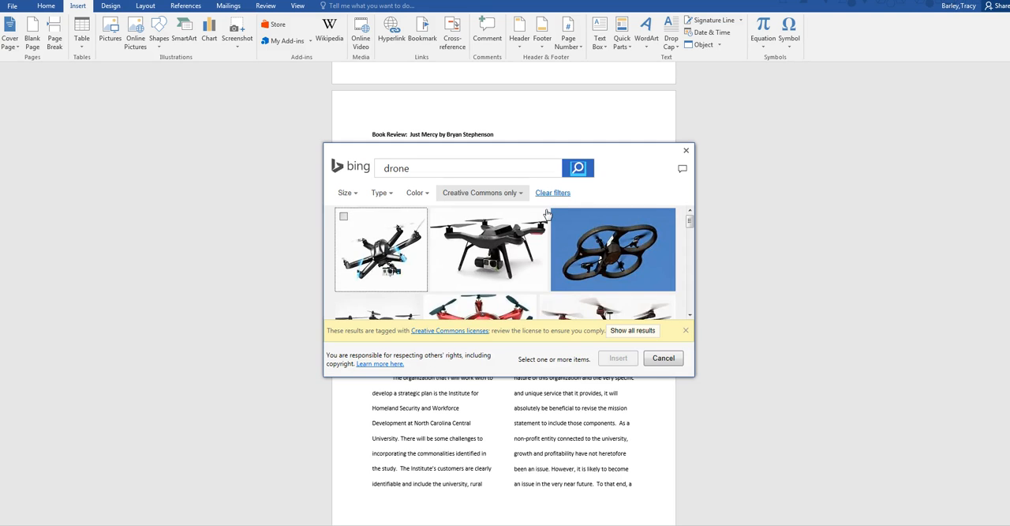
Step: Limit the drone results to photographs and insert the picture of the unmanned aircraft flying over desert hills
click(388, 193)
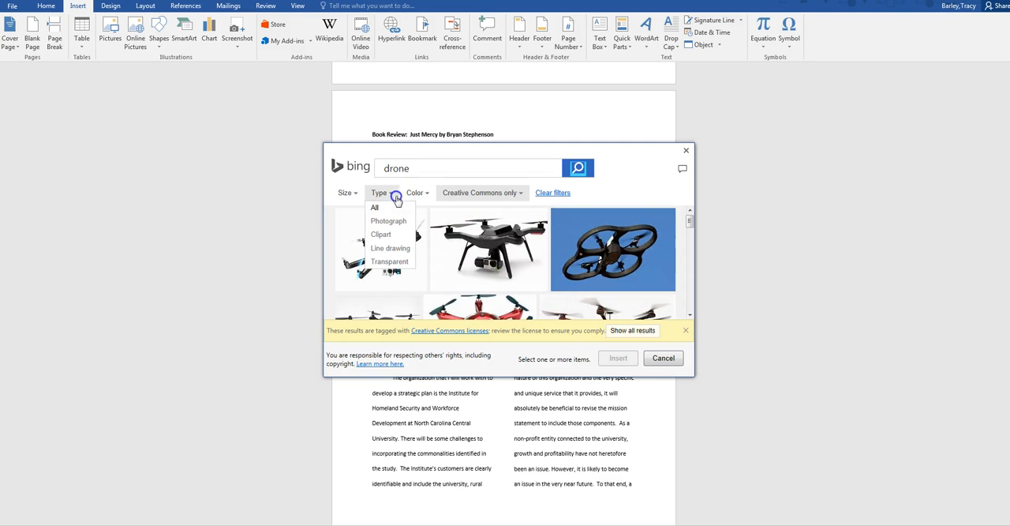
click(393, 218)
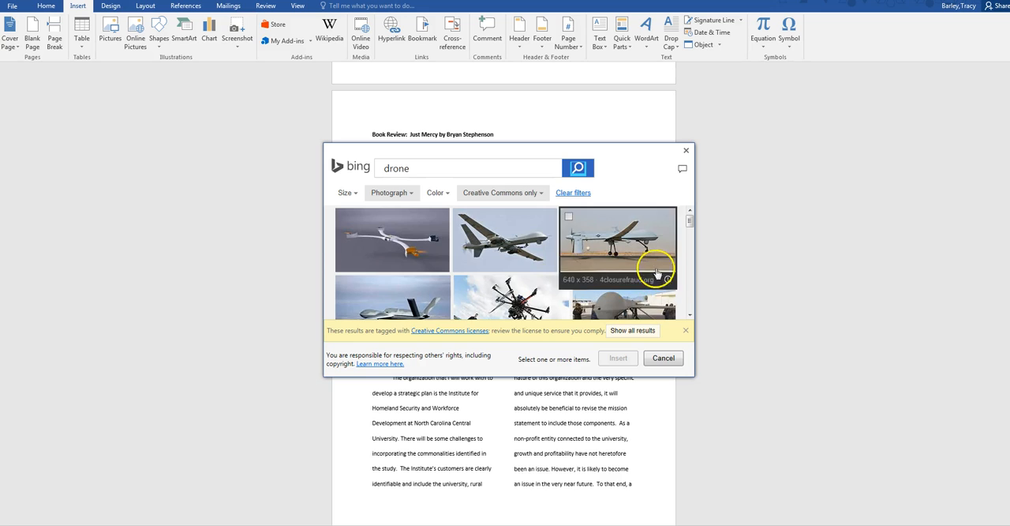
scroll(667, 251, down, 2)
scroll(667, 250, down, 2)
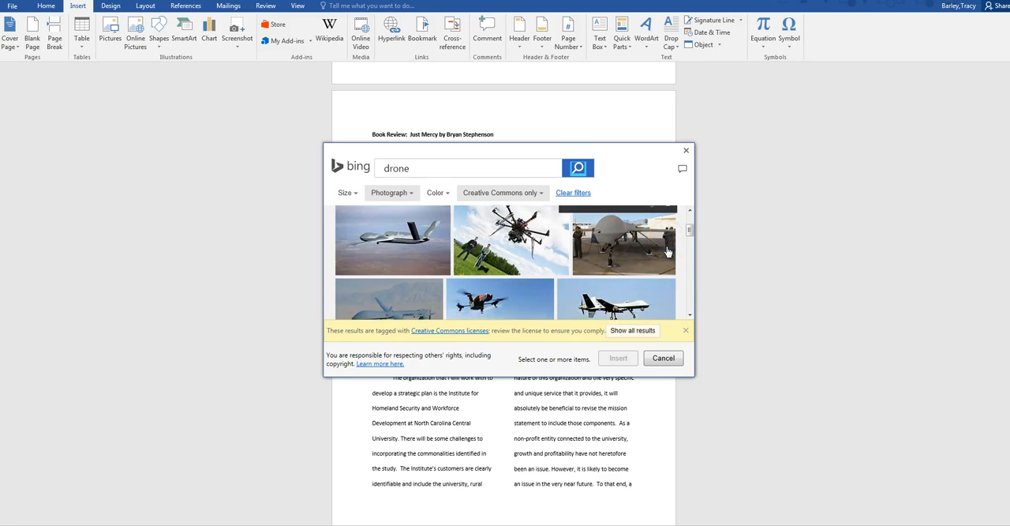
click(666, 252)
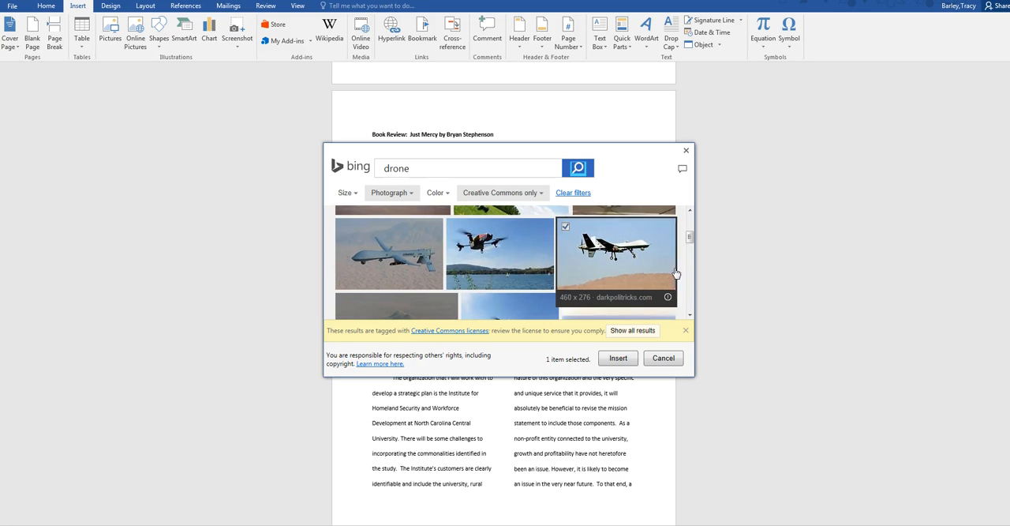
click(622, 361)
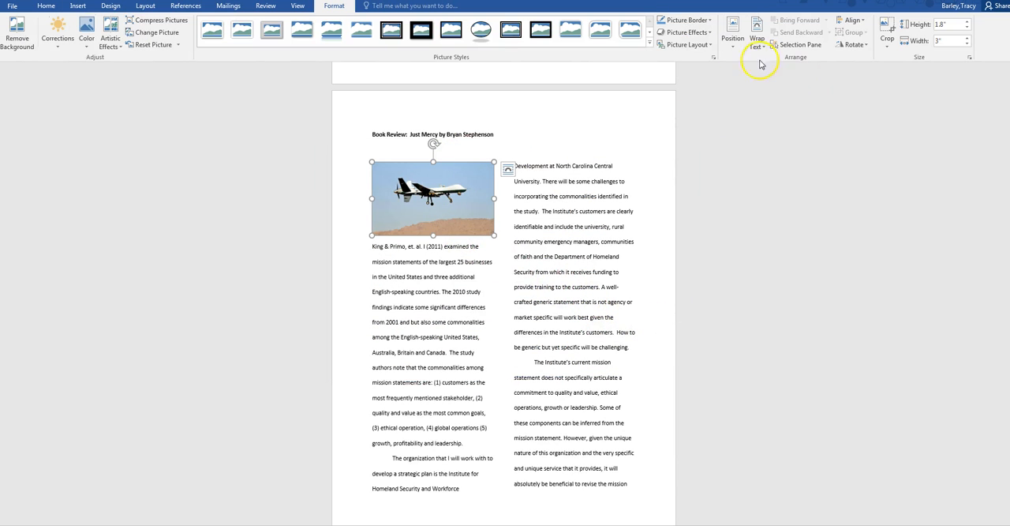
Step: Position the drone picture in the bottom right of the Book Review page with square text wrapping
click(733, 48)
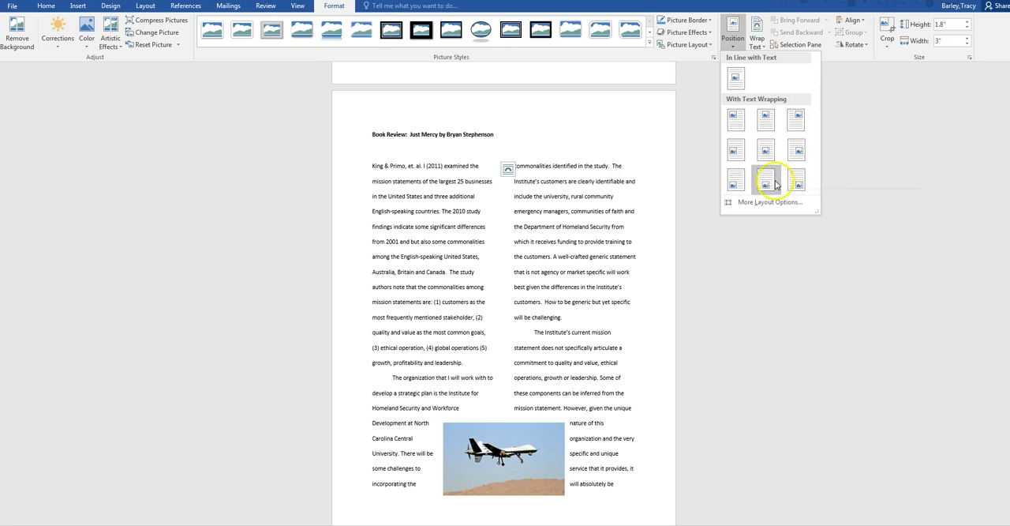
click(797, 185)
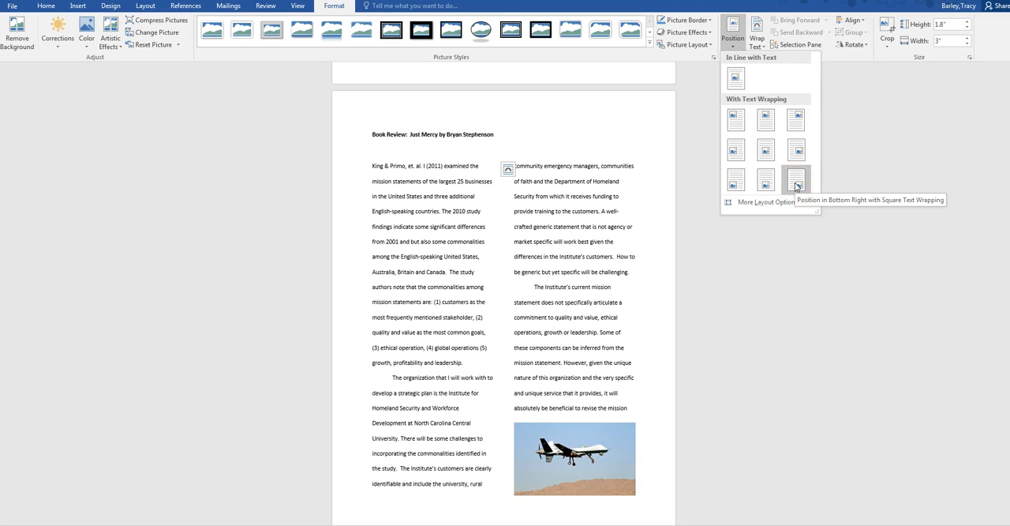
click(738, 184)
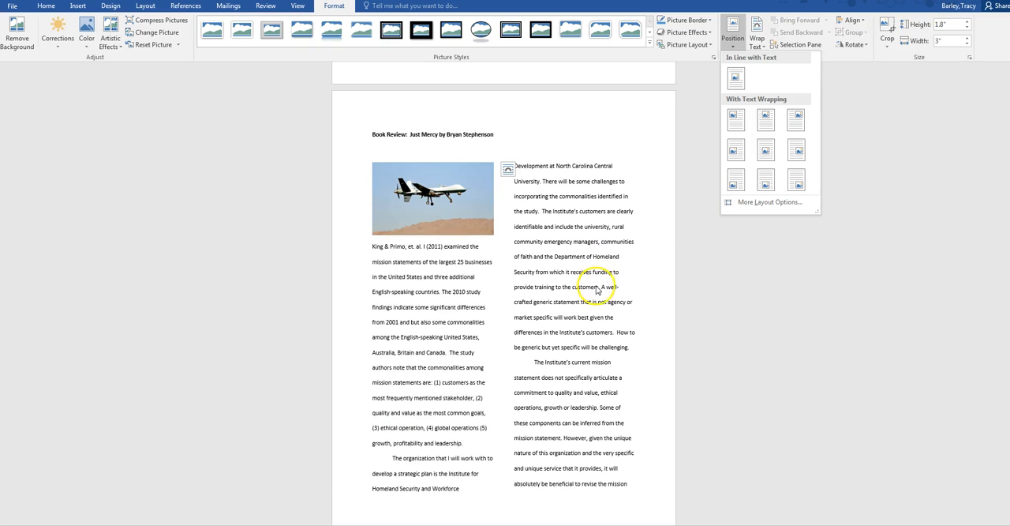
click(638, 267)
scroll(638, 267, down, 5)
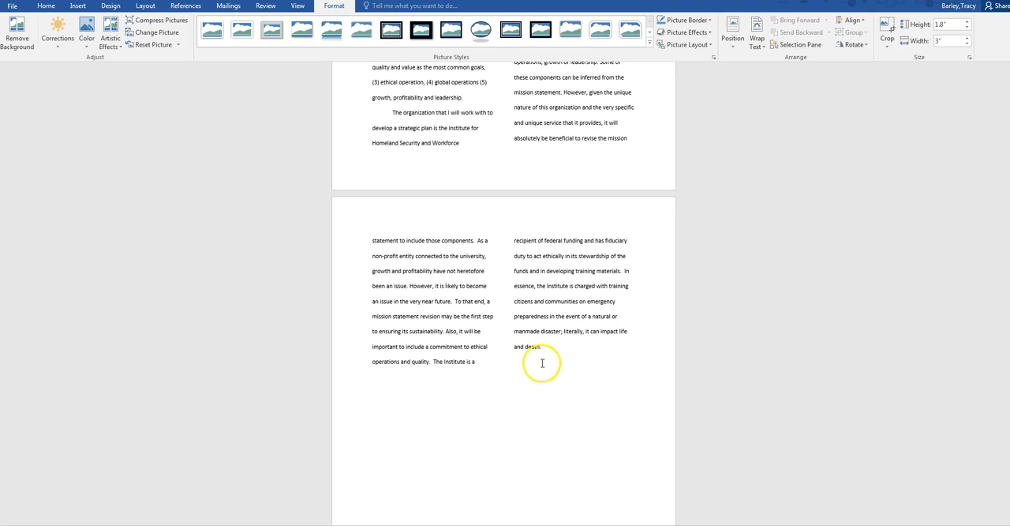
click(731, 45)
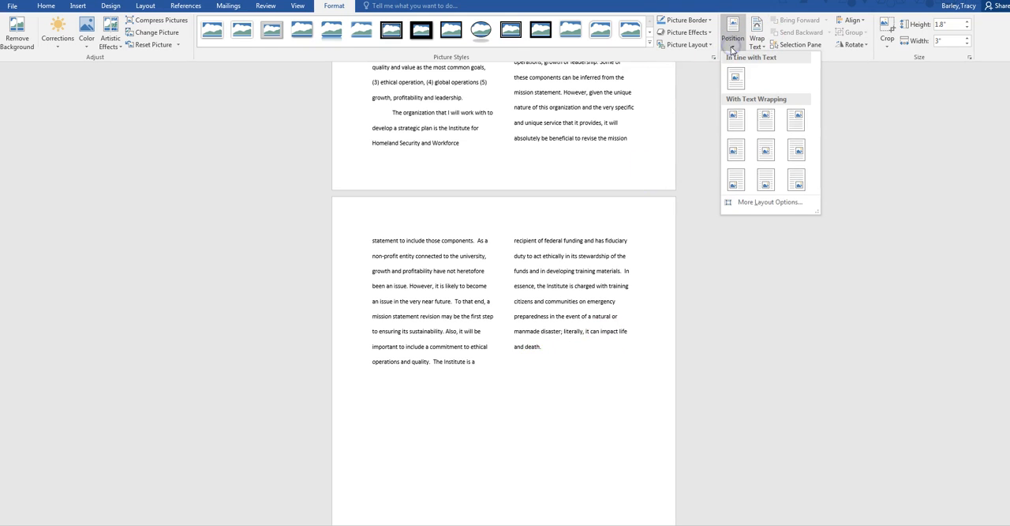
click(593, 395)
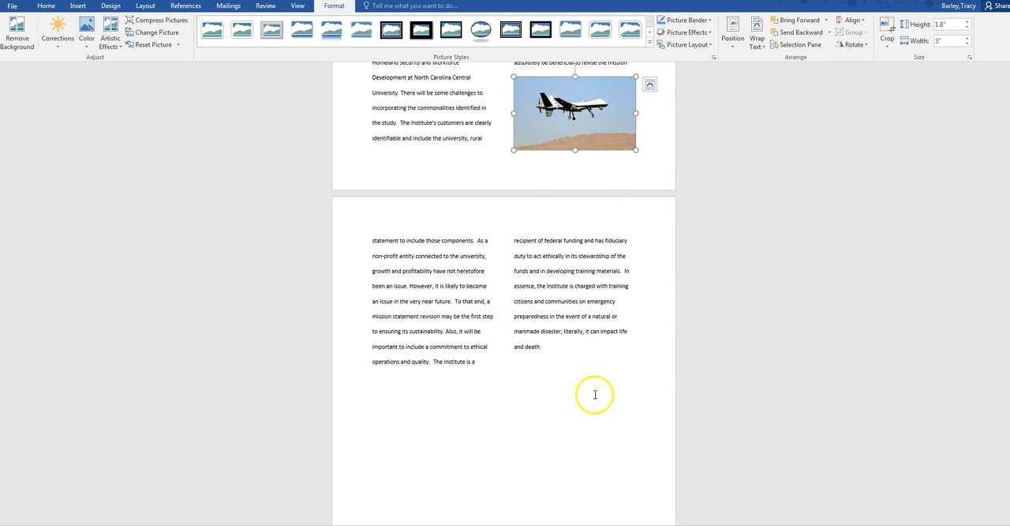
Step: Try to remove the break after the last line of the Book Review's body text
click(578, 376)
scroll(593, 307, down, 10)
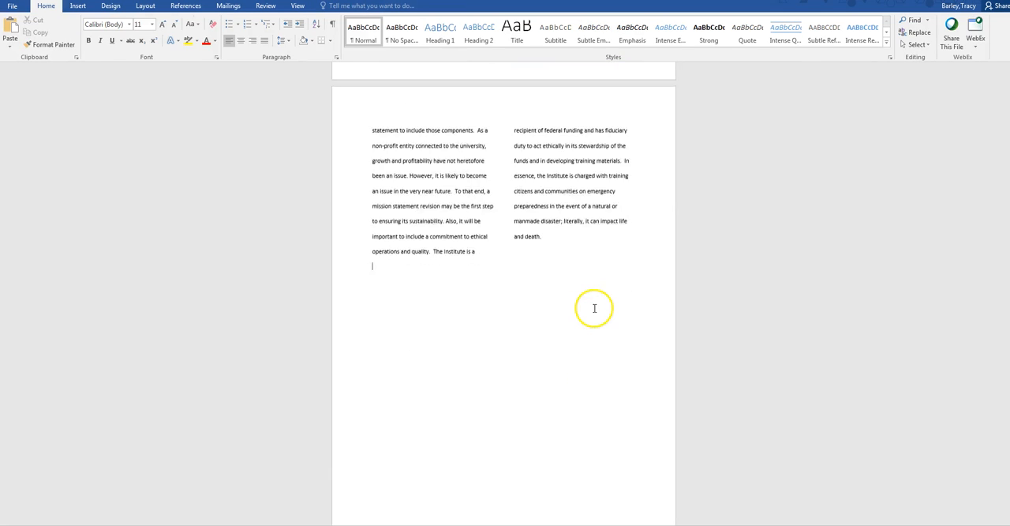
scroll(582, 308, down, 10)
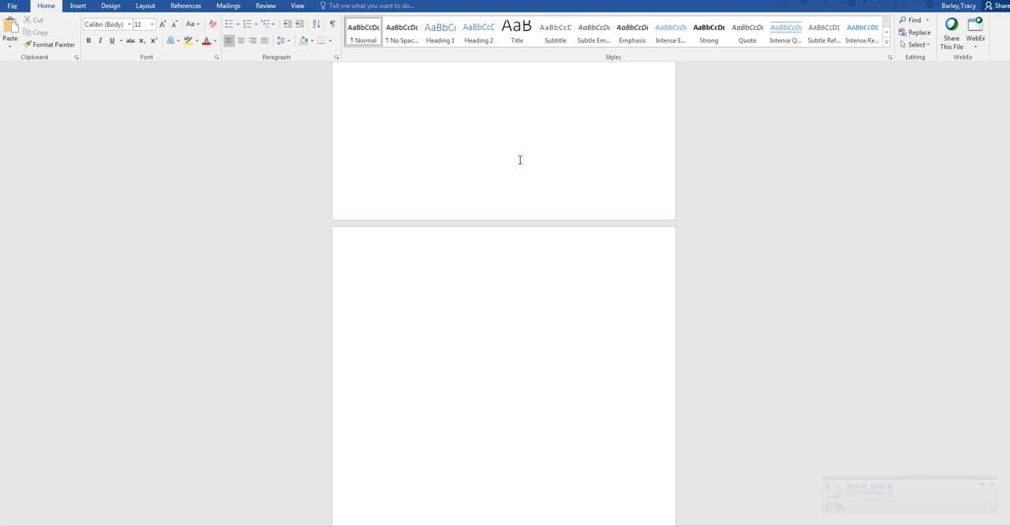
scroll(521, 159, up, 5)
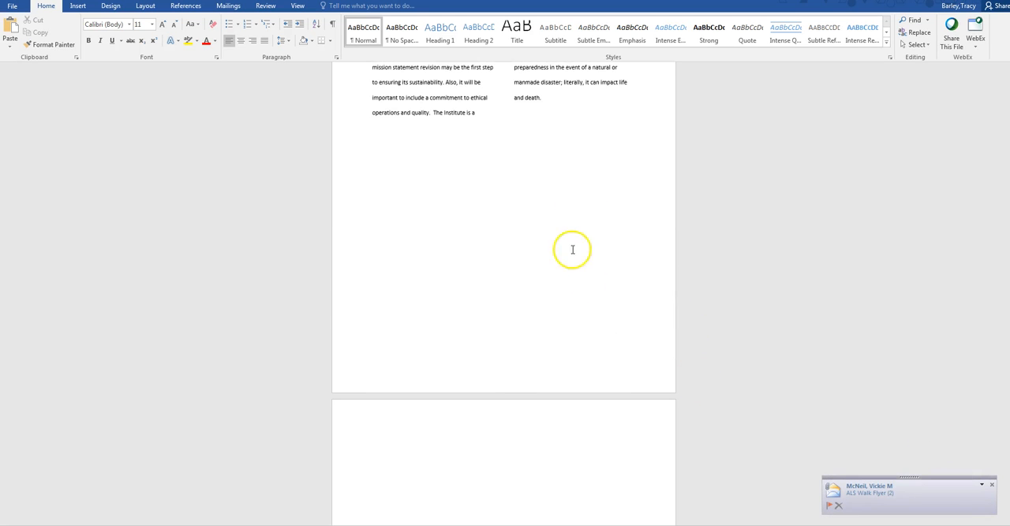
click(562, 101)
key(Delete)
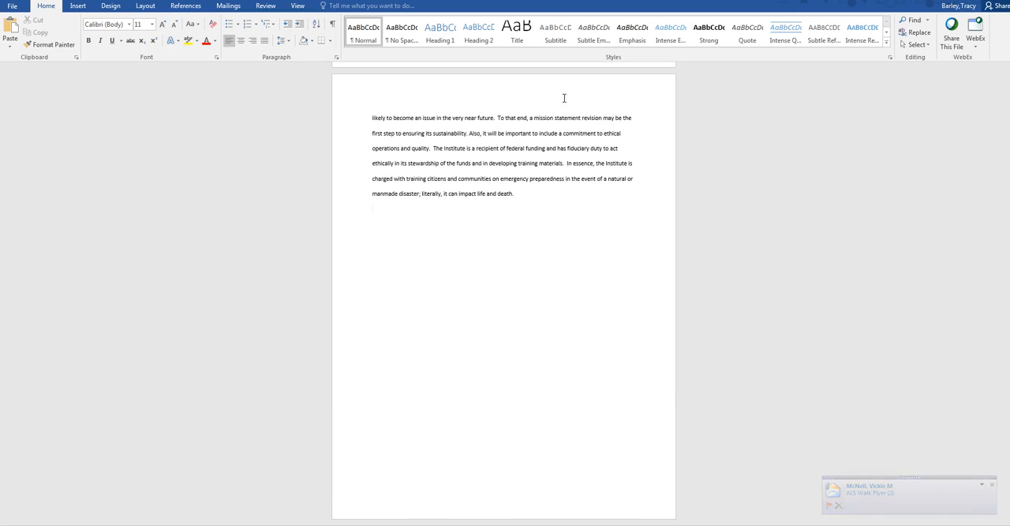
Step: Reapply the two-column layout to the Book Review's whole body text, leaving its title out
scroll(617, 306, up, 1)
scroll(621, 277, up, 4)
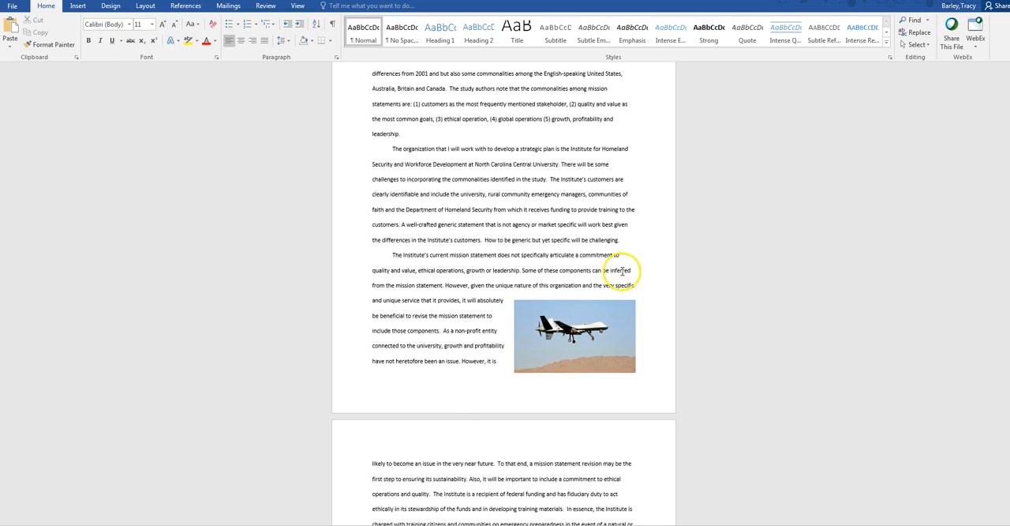
scroll(613, 300, down, 2)
scroll(632, 336, up, 10)
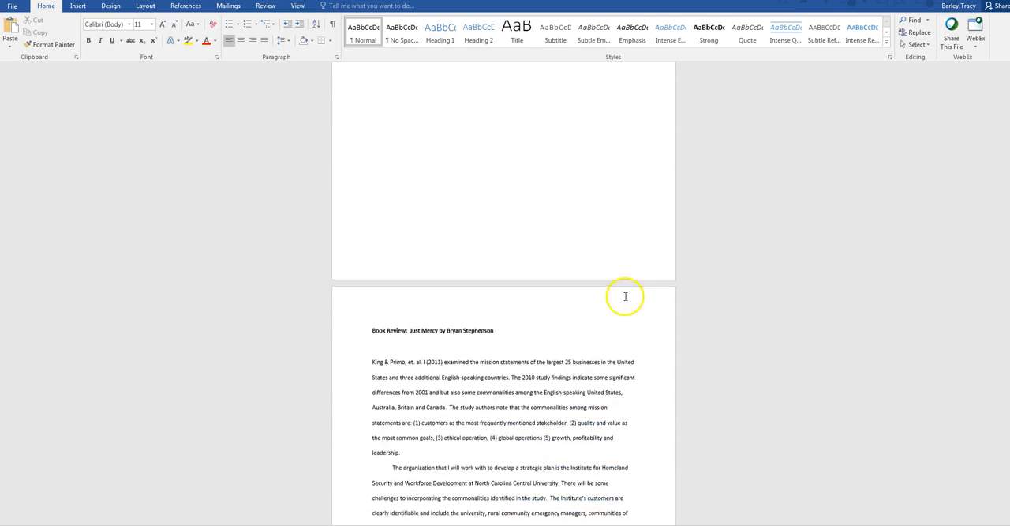
scroll(636, 277, down, 5)
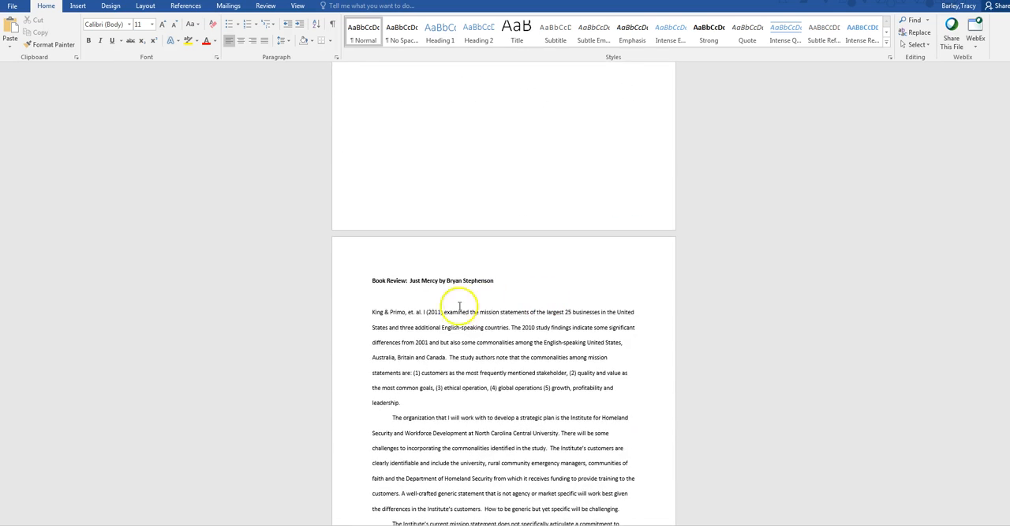
drag(371, 310, 527, 482)
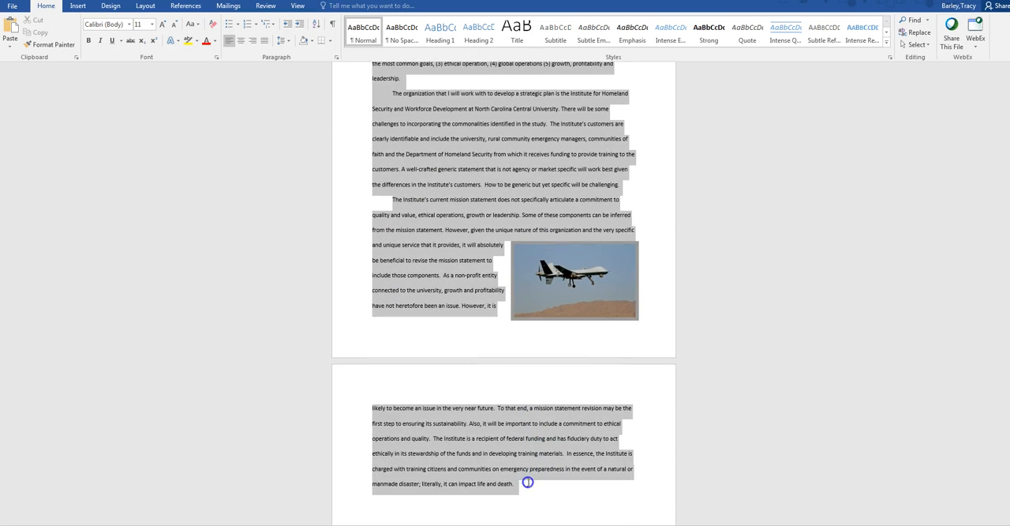
click(153, 10)
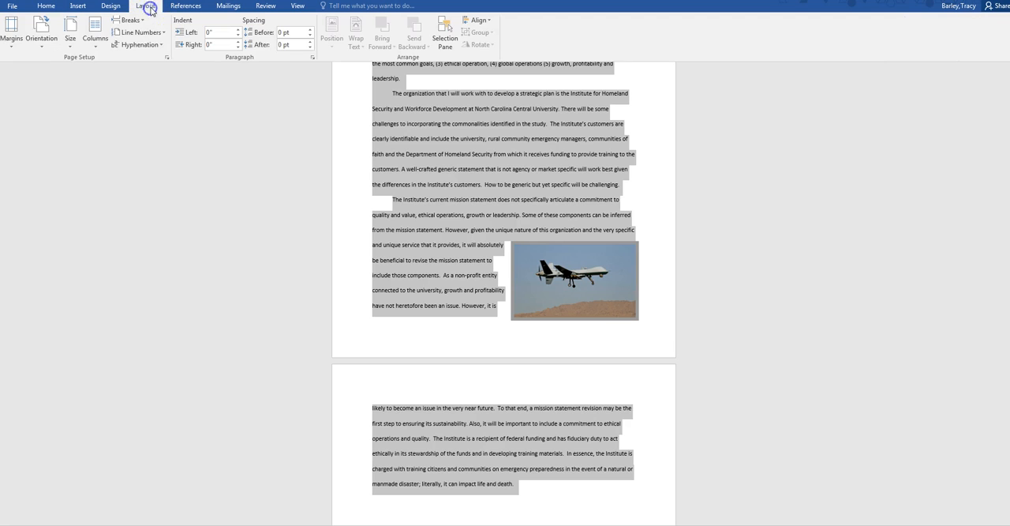
click(95, 39)
click(117, 88)
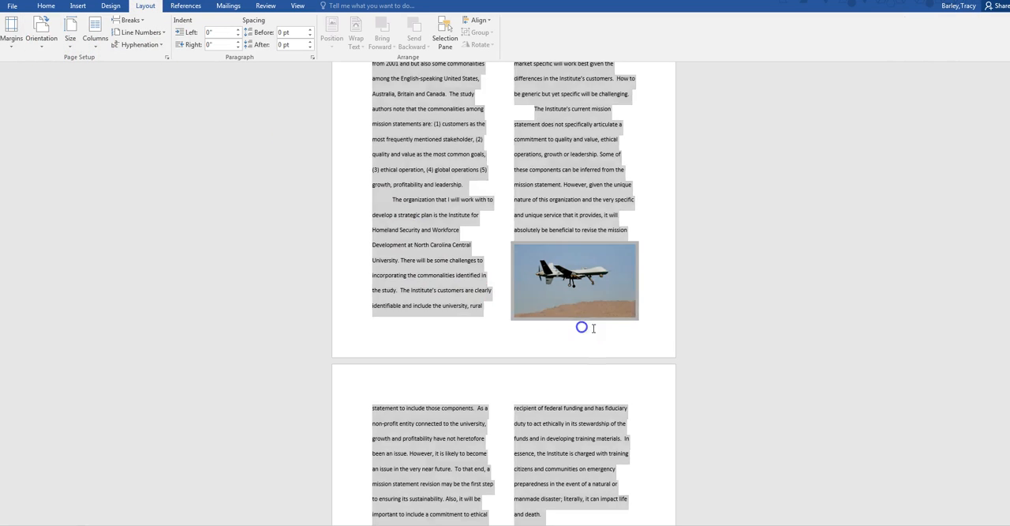
click(582, 327)
Step: Check the column layout and page flow from the end of the Book Review back to the Literature Review
scroll(614, 327, down, 6)
scroll(618, 323, down, 2)
scroll(615, 323, up, 2)
scroll(616, 319, down, 2)
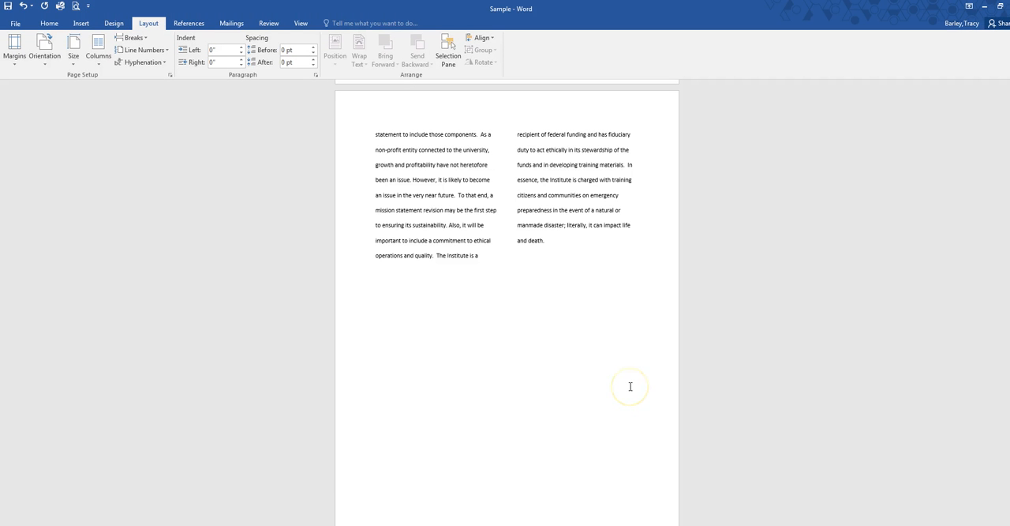
scroll(616, 352, up, 10)
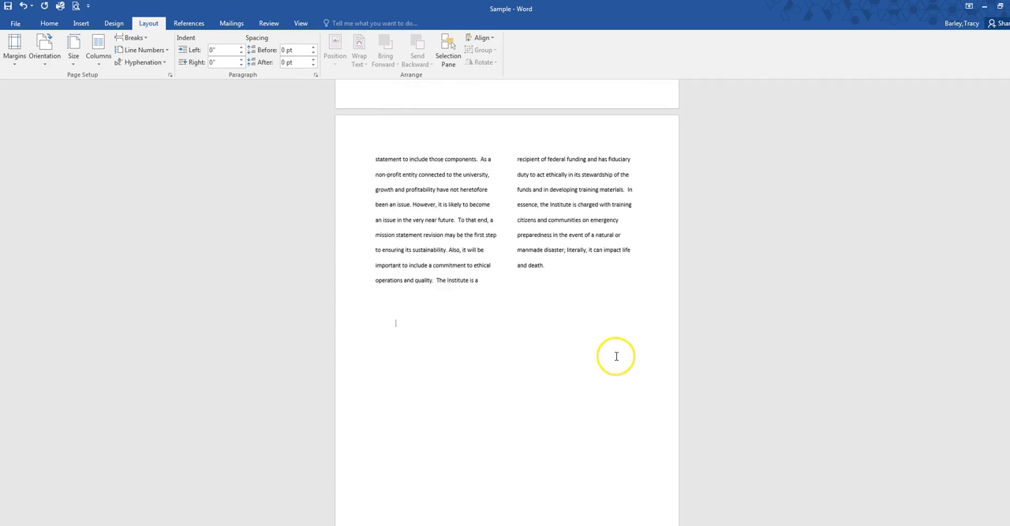
scroll(620, 345, up, 10)
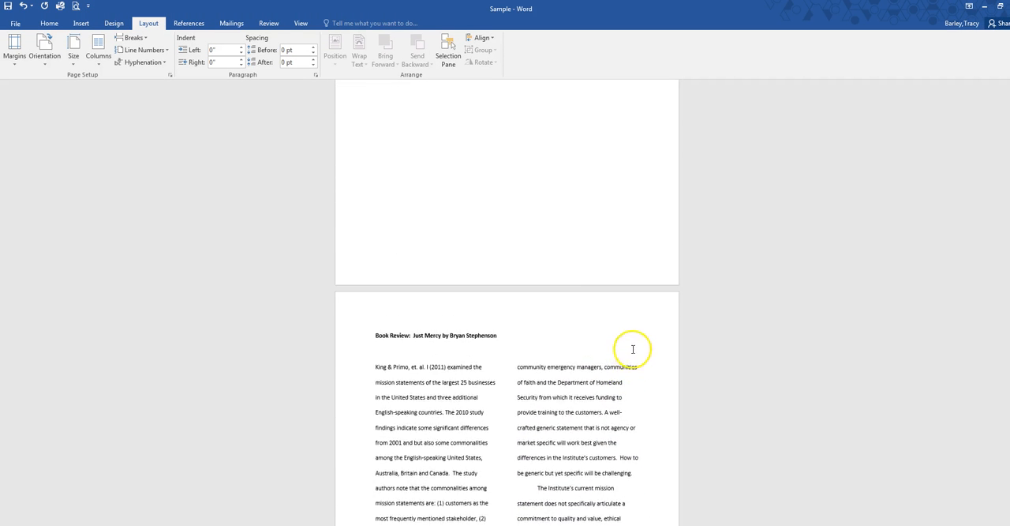
scroll(597, 260, up, 2)
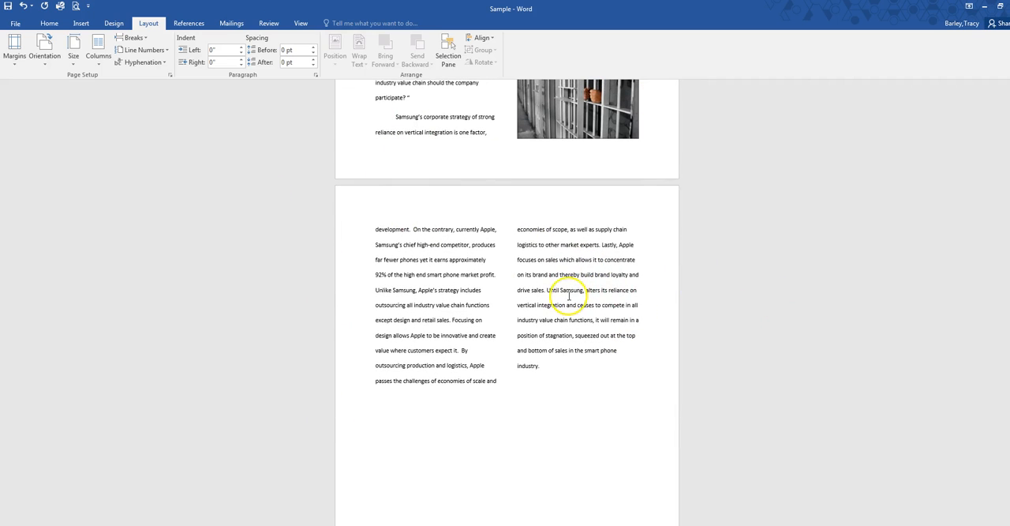
Step: Review the built-in automatic table of contents formats and the heading levels they use, without inserting one
scroll(577, 295, up, 7)
scroll(557, 511, down, 10)
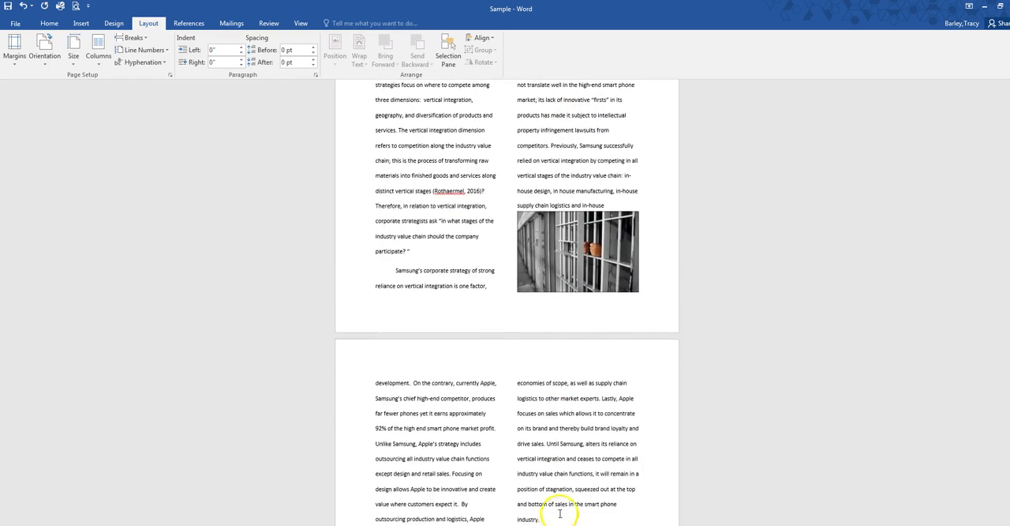
scroll(561, 515, up, 20)
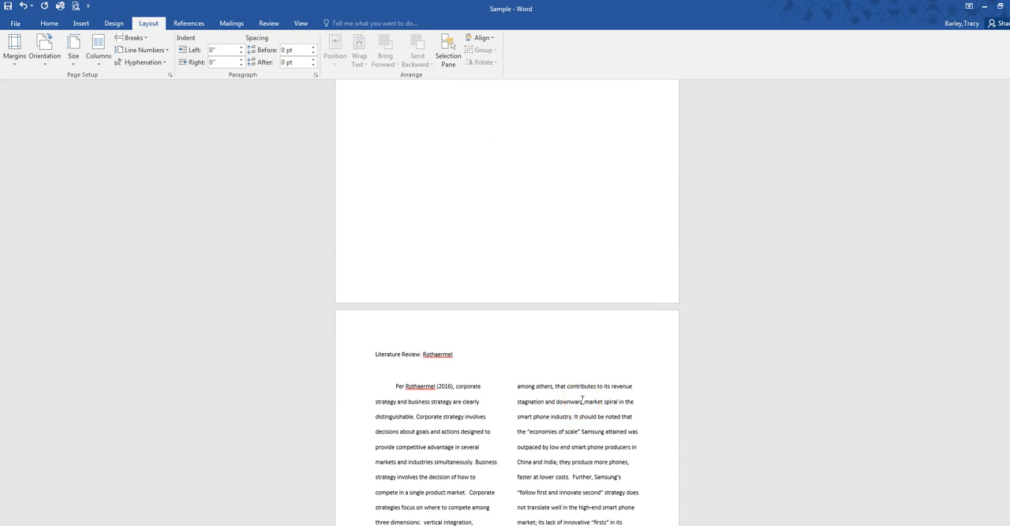
scroll(628, 439, up, 12)
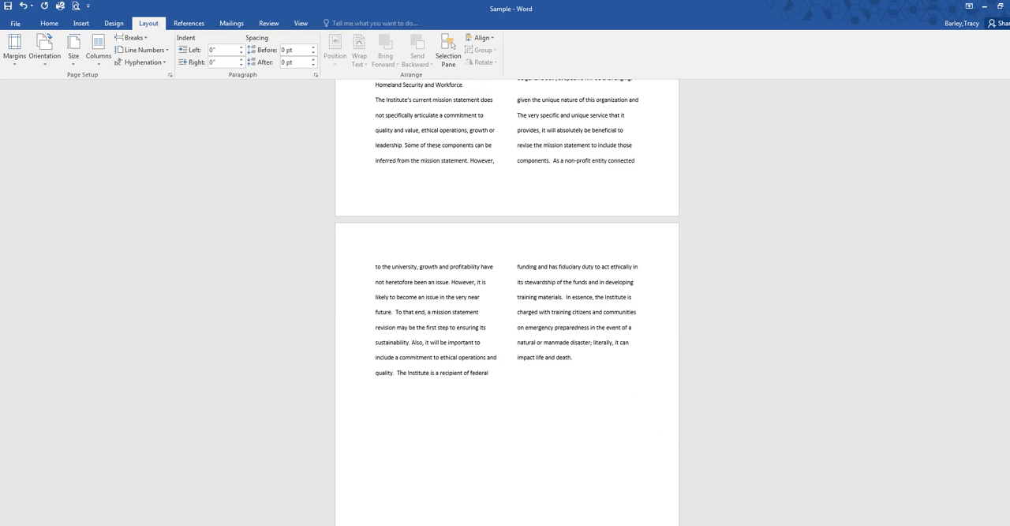
scroll(507, 300, up, 10)
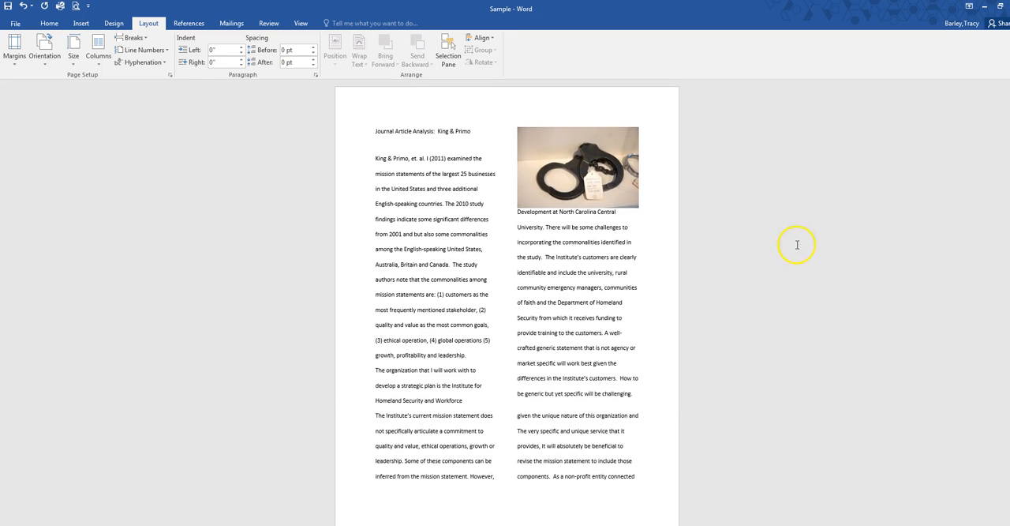
click(50, 24)
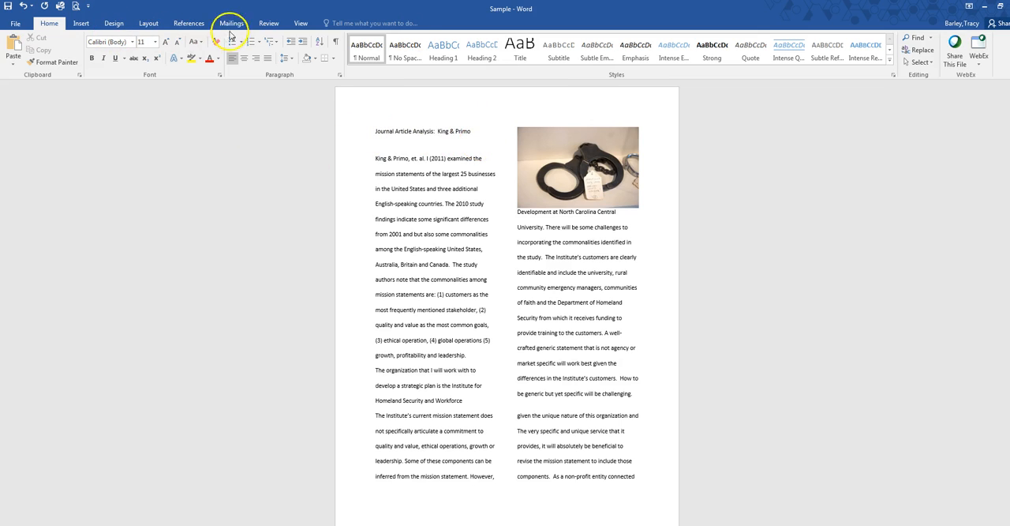
click(271, 24)
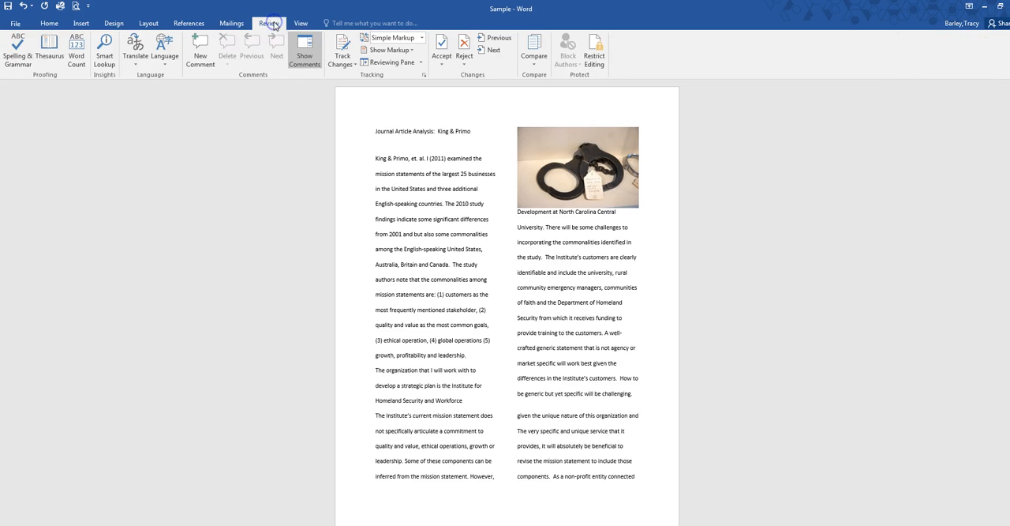
click(190, 24)
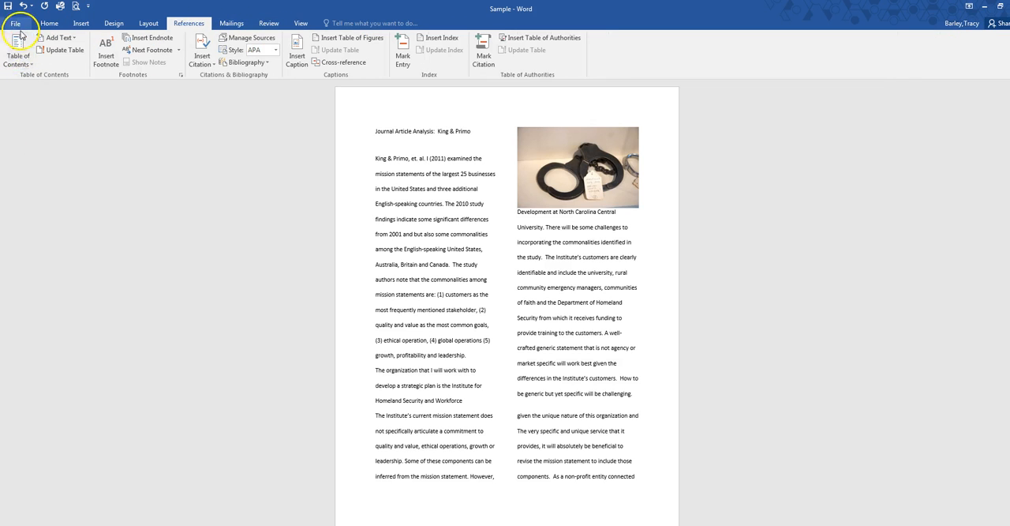
click(30, 66)
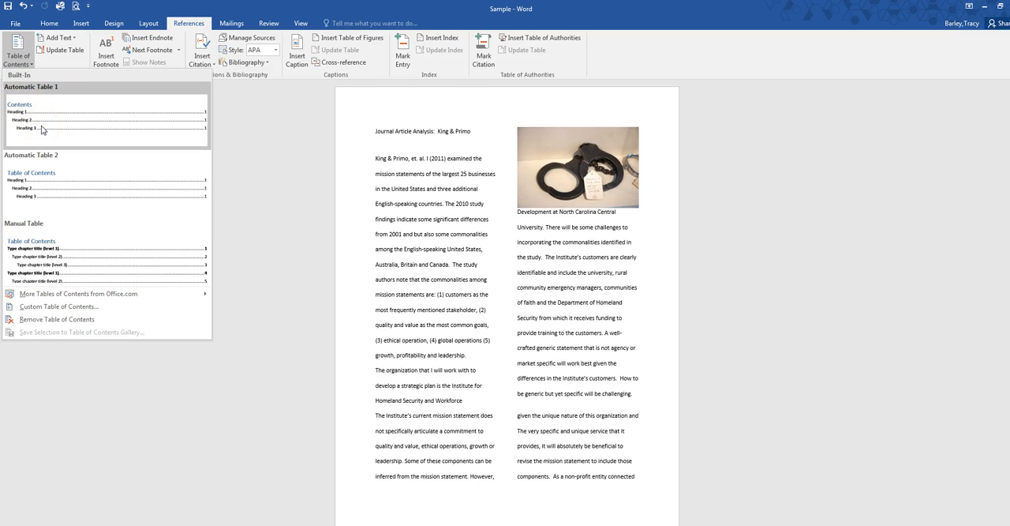
click(30, 184)
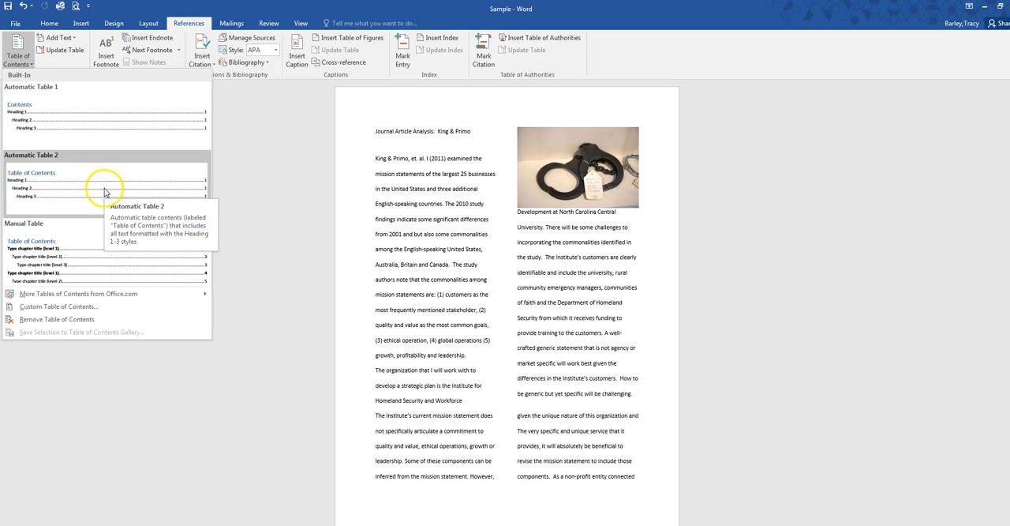
click(16, 188)
click(251, 199)
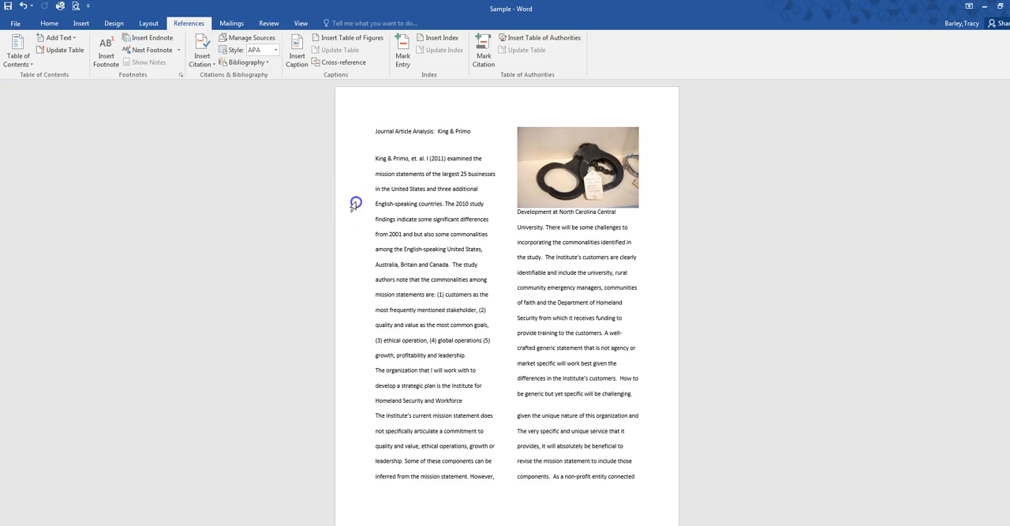
Step: Apply the Heading 1 style to the Journal Article Analysis title and the Literature Review title
click(49, 23)
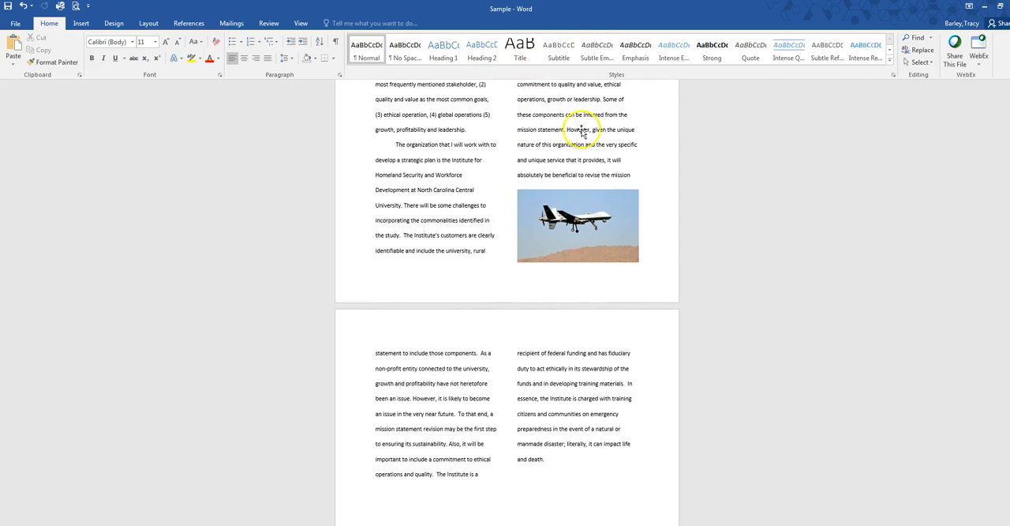
drag(373, 132, 483, 133)
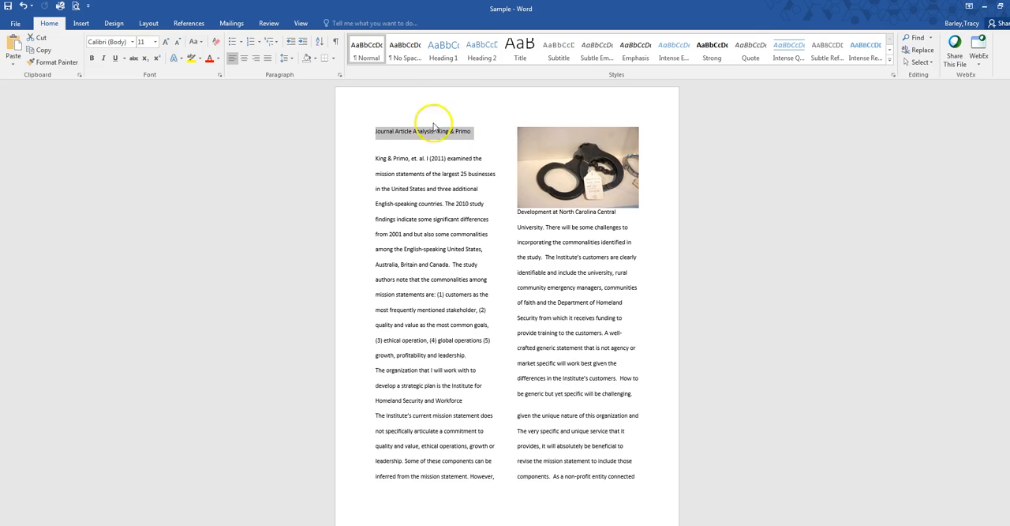
click(453, 60)
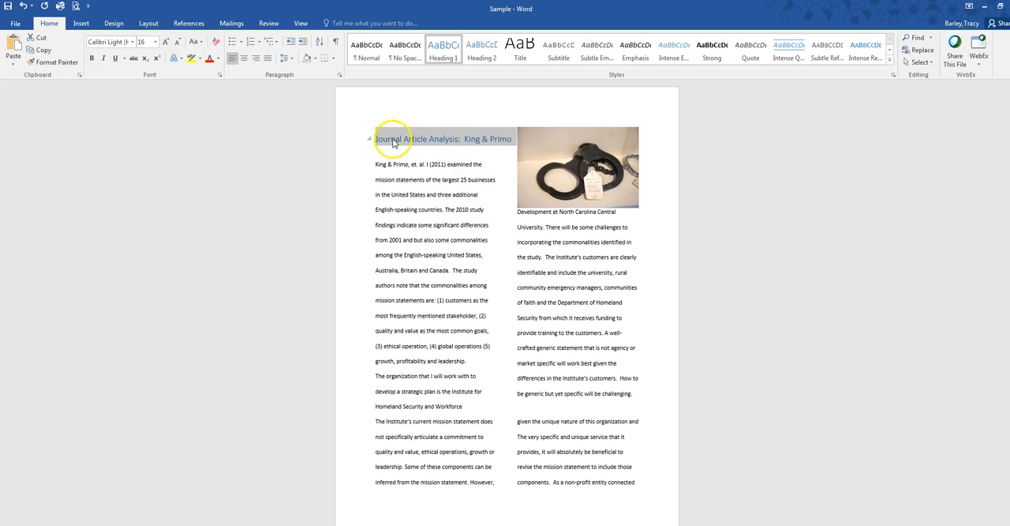
scroll(544, 237, down, 10)
scroll(544, 239, down, 10)
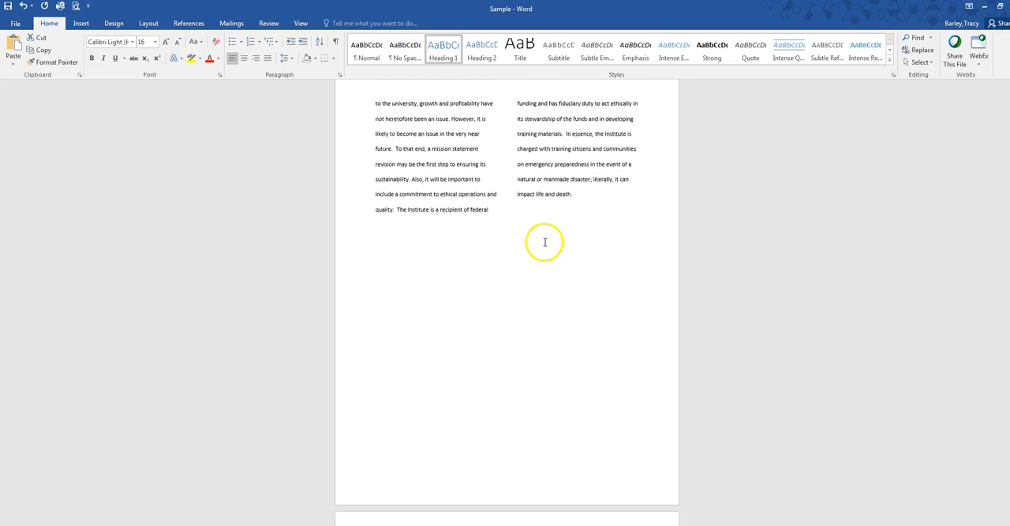
drag(375, 343, 494, 336)
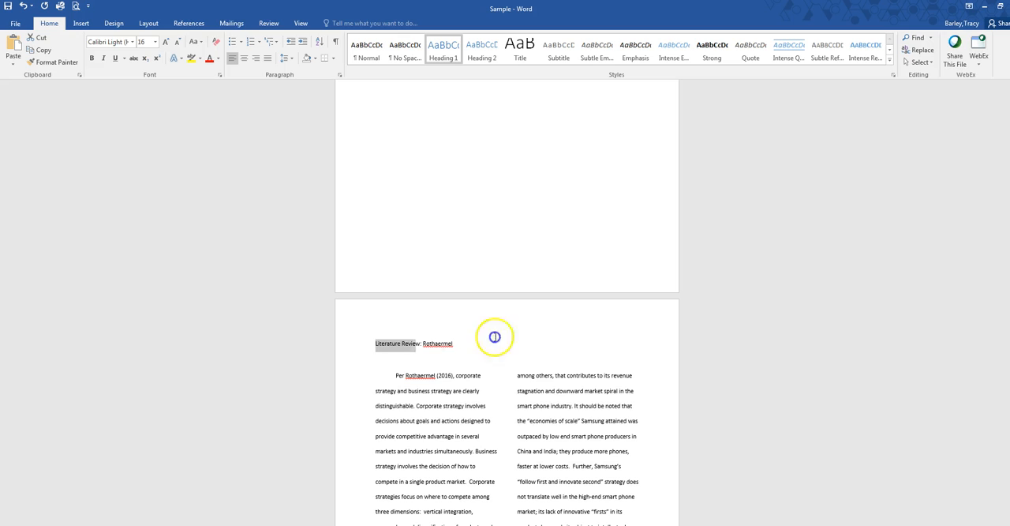
click(455, 57)
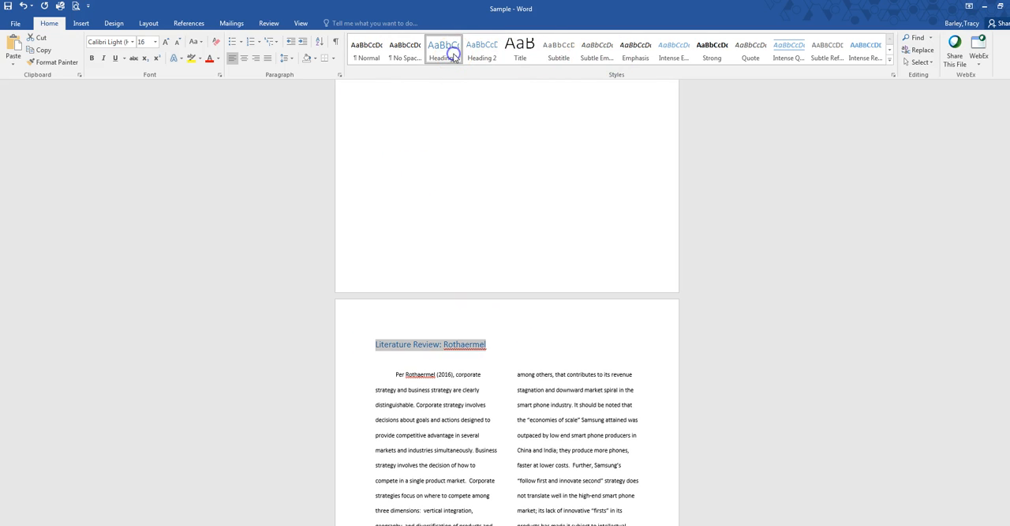
Step: Apply the Heading 1 style to the Book Review title
scroll(582, 237, down, 12)
scroll(584, 237, down, 14)
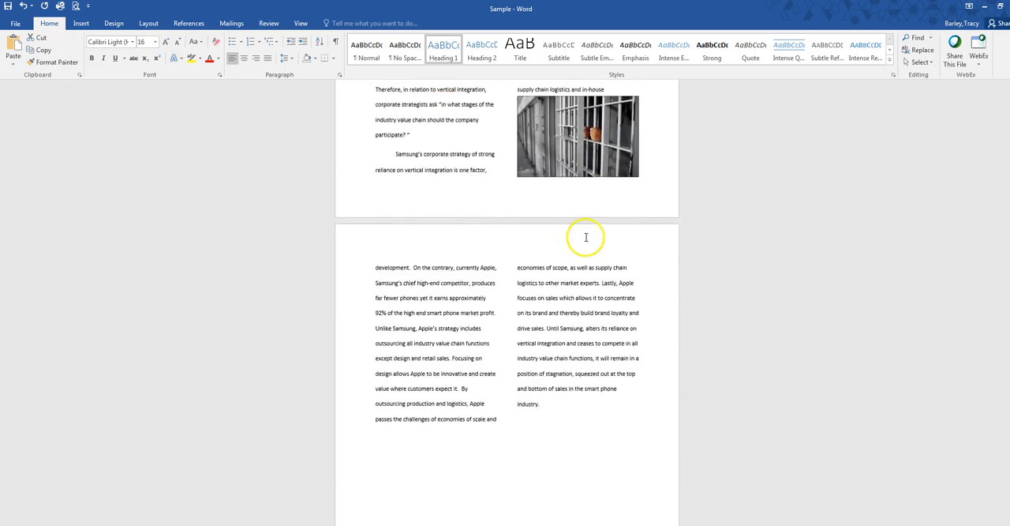
drag(371, 287, 534, 286)
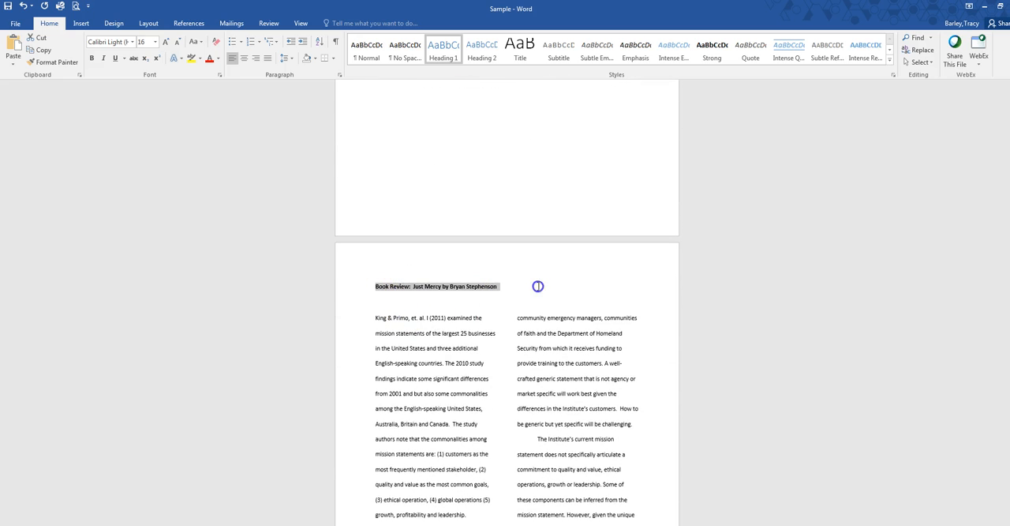
click(443, 52)
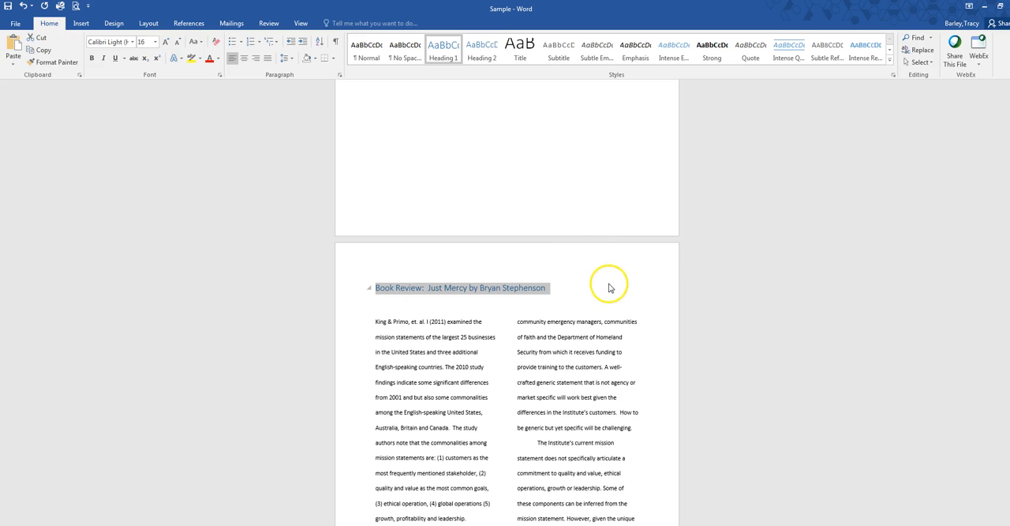
click(608, 288)
Step: Insert page numbers at the top of every page using the right-aligned Plain Number 3 format
scroll(609, 284, up, 8)
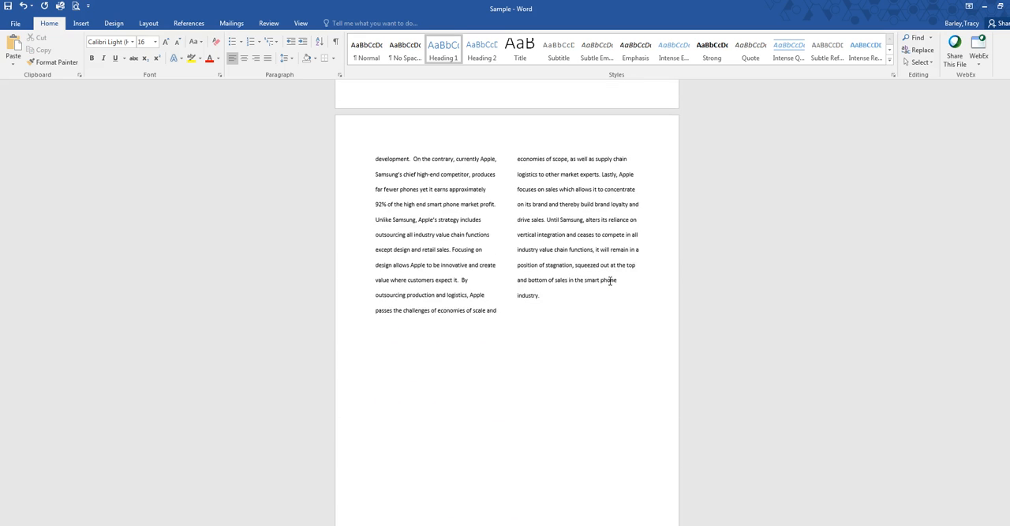
scroll(610, 281, up, 1)
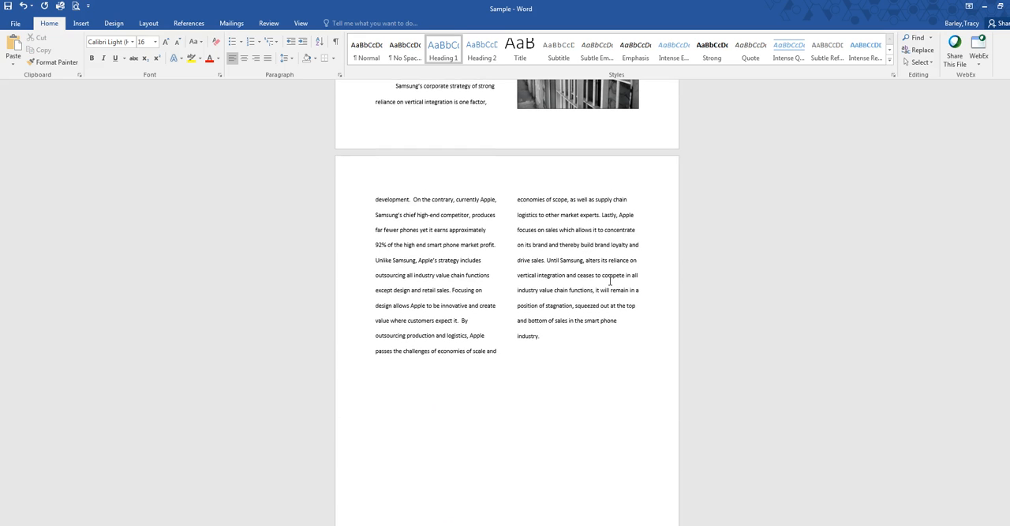
scroll(610, 280, up, 10)
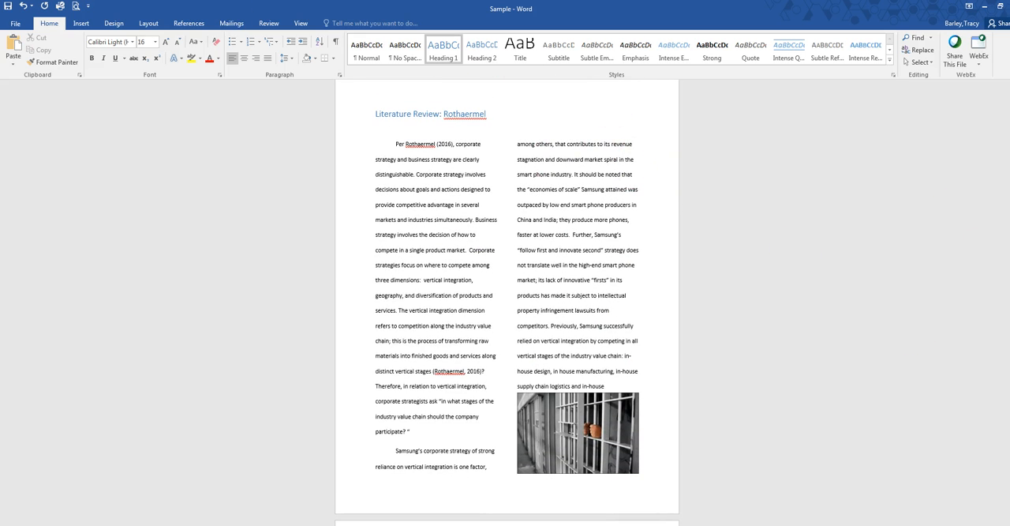
drag(1008, 290, 1008, 271)
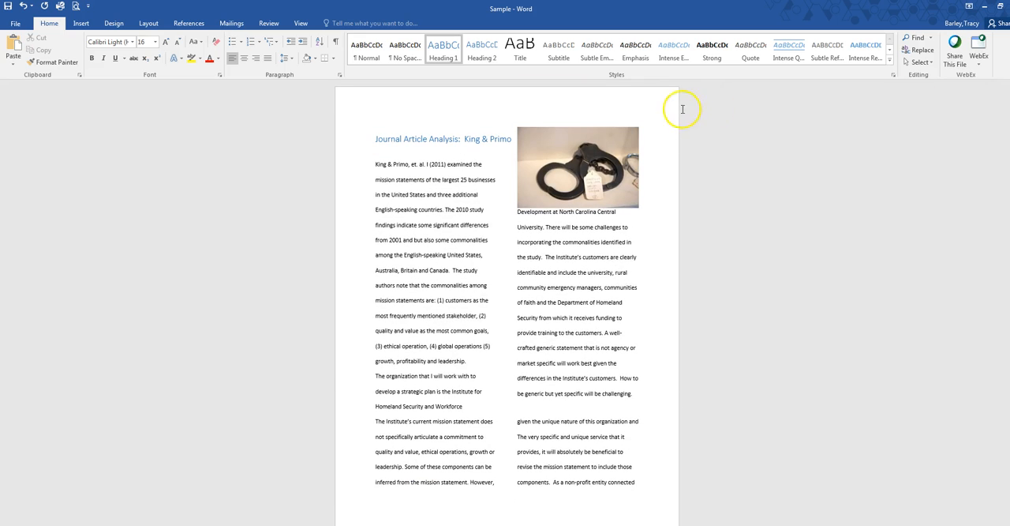
click(83, 23)
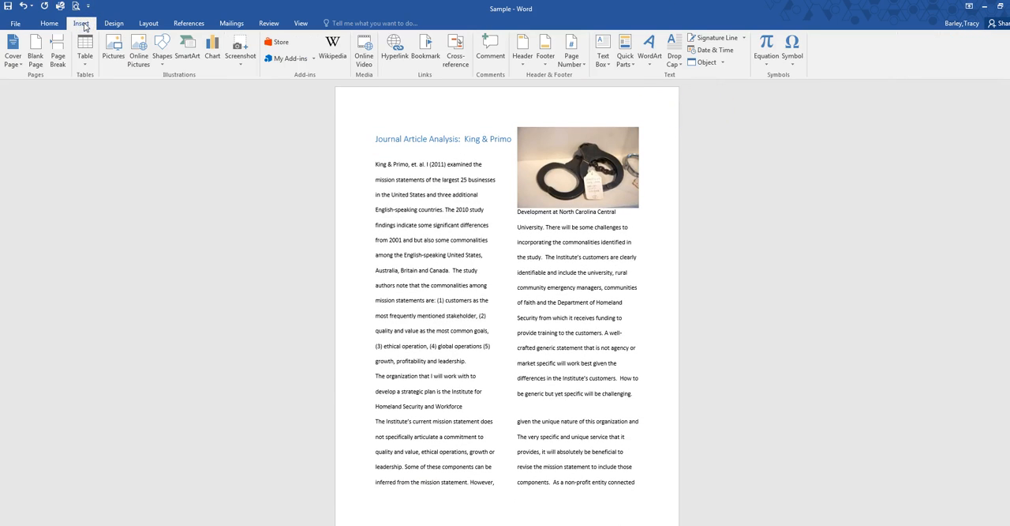
click(576, 64)
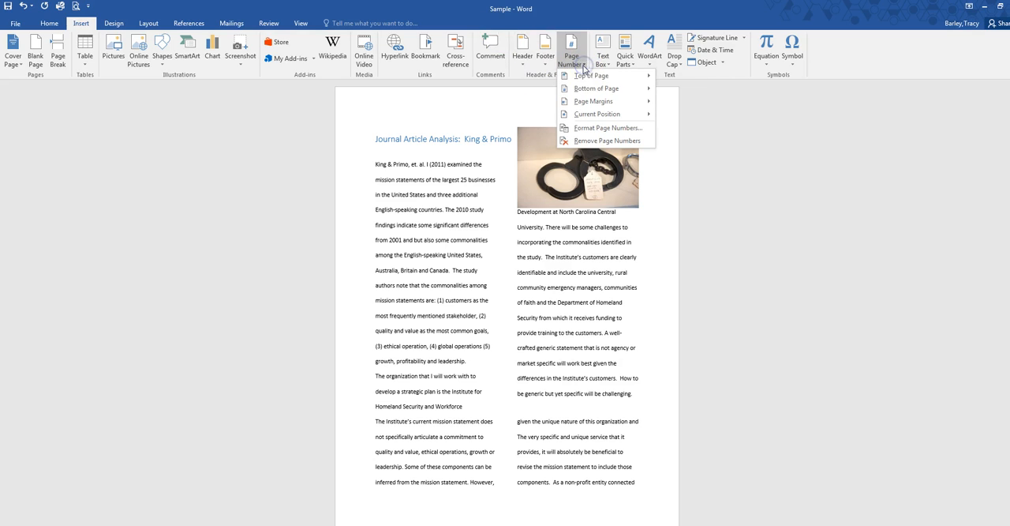
mouse_move(597, 78)
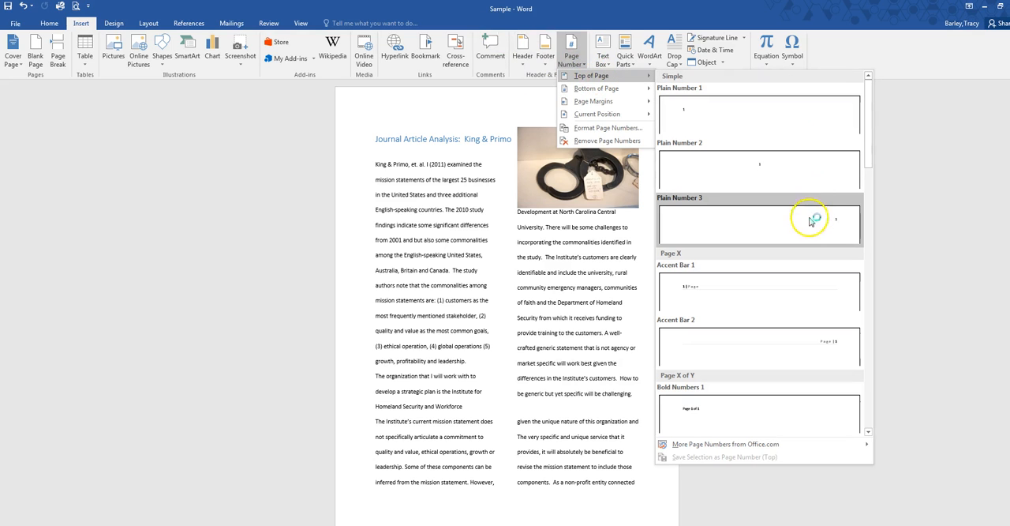
click(837, 226)
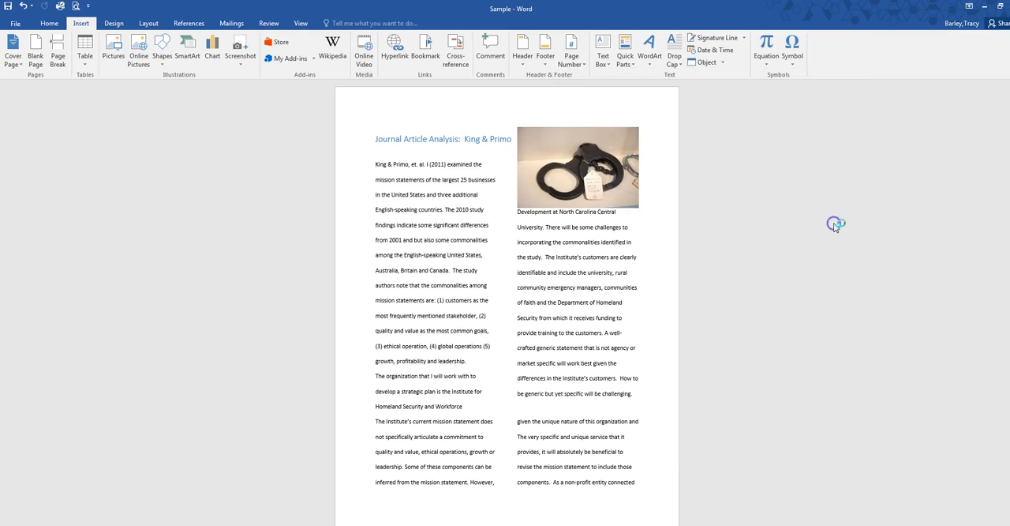
Step: Check the page numbers in the headers from the Book Review back to the first page, and return to the body text
scroll(674, 245, up, 6)
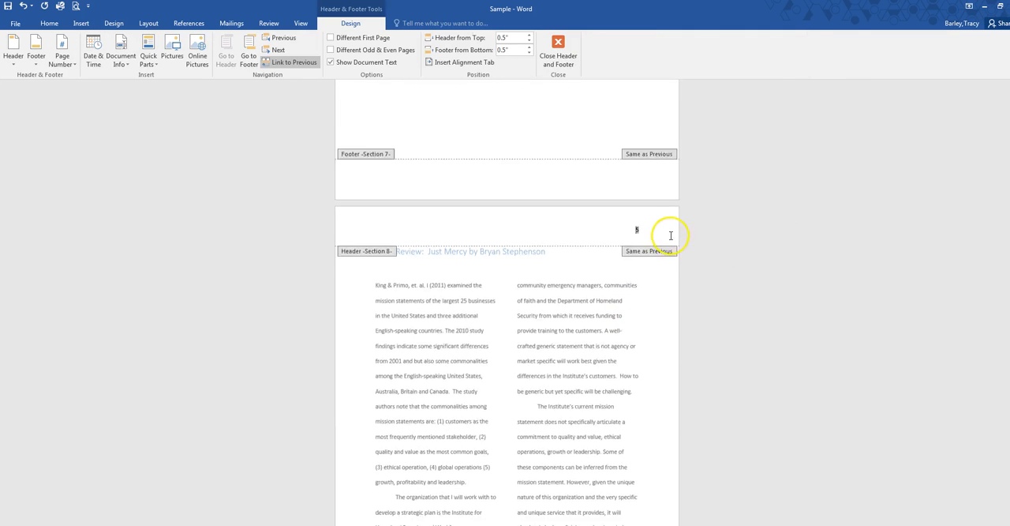
scroll(676, 202, up, 3)
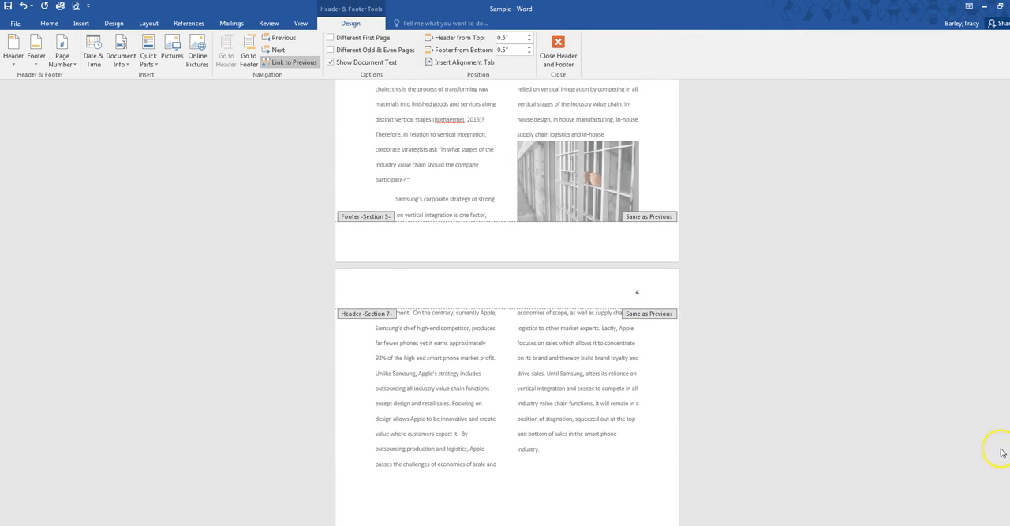
drag(1008, 341, 1008, 126)
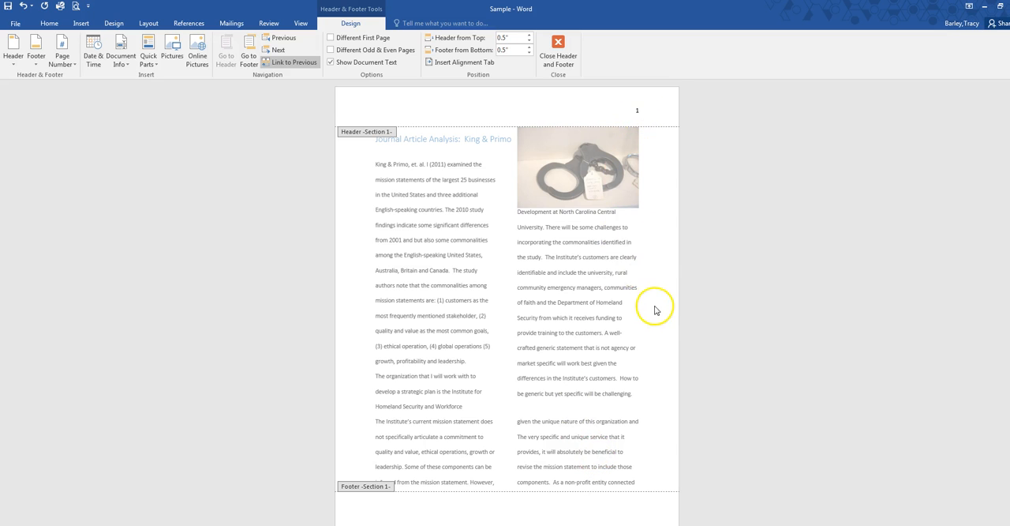
scroll(656, 308, down, 3)
scroll(658, 310, down, 15)
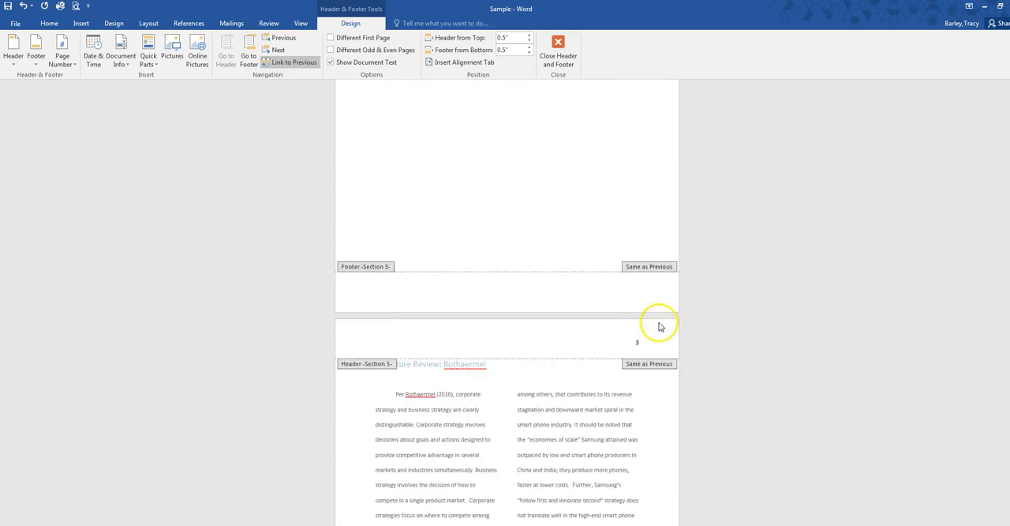
scroll(658, 450, down, 20)
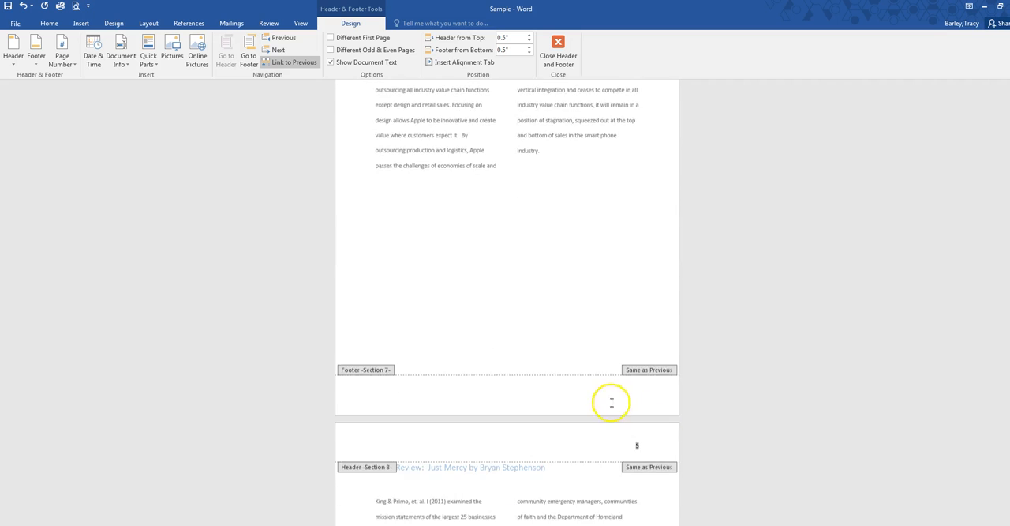
scroll(675, 435, up, 20)
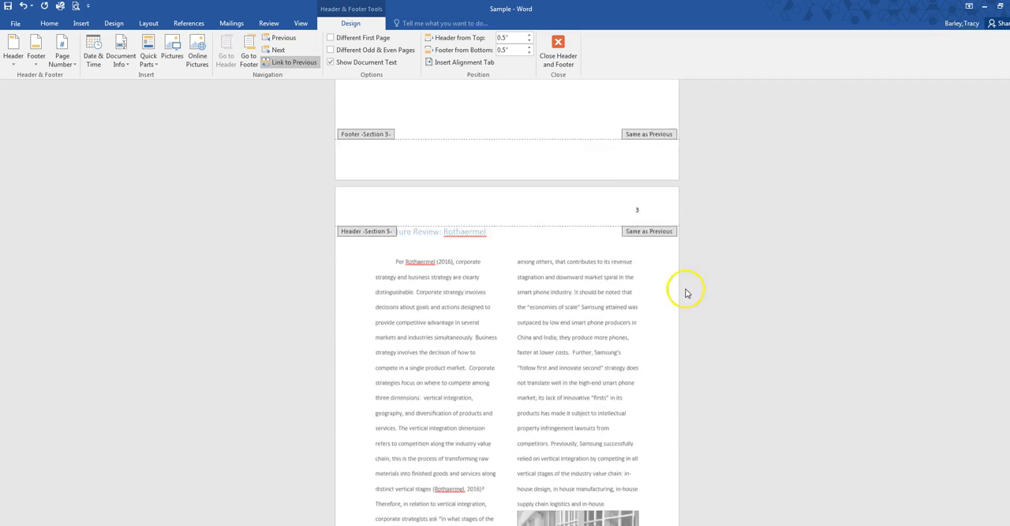
scroll(731, 288, up, 5)
scroll(729, 232, up, 1)
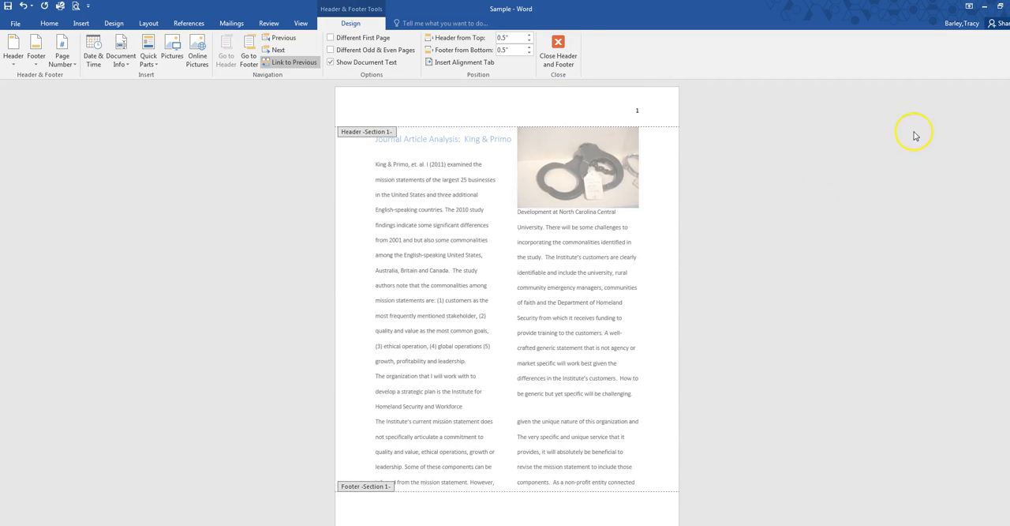
double_click(463, 190)
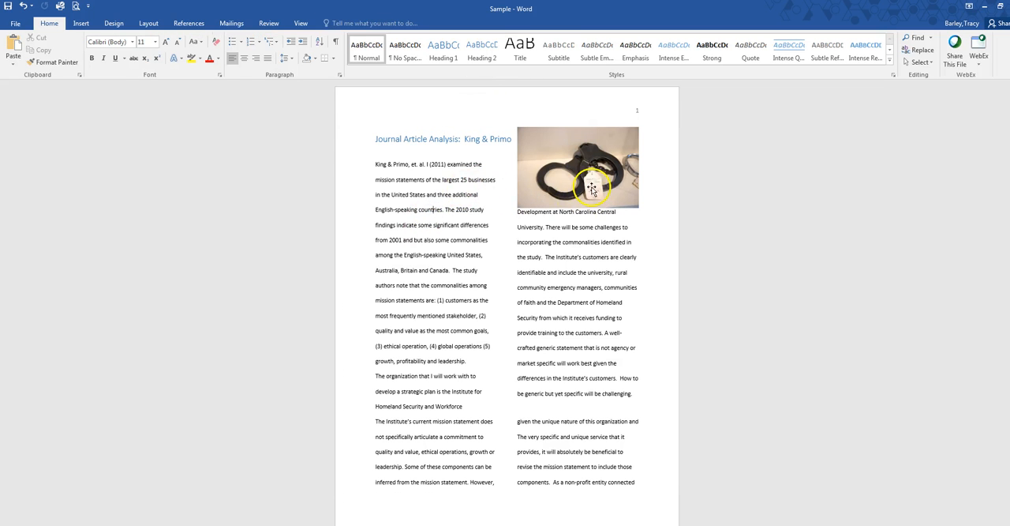
Step: Insert a page break before the Journal Article Analysis title to create a blank first page
click(375, 138)
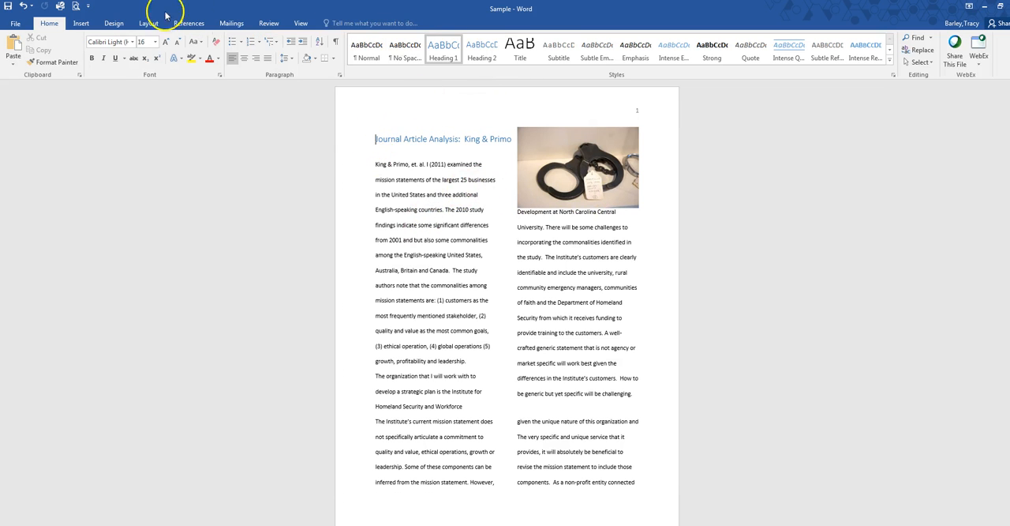
click(83, 23)
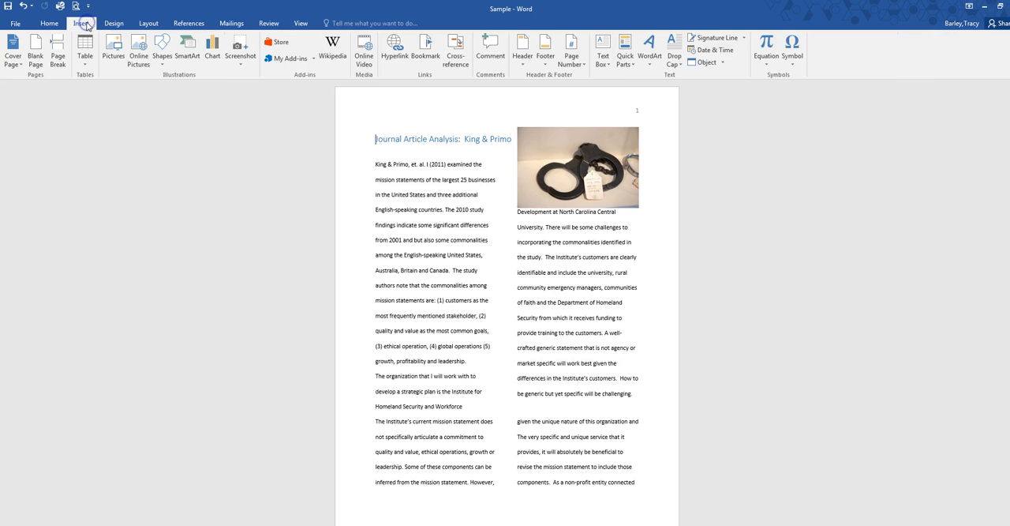
click(58, 45)
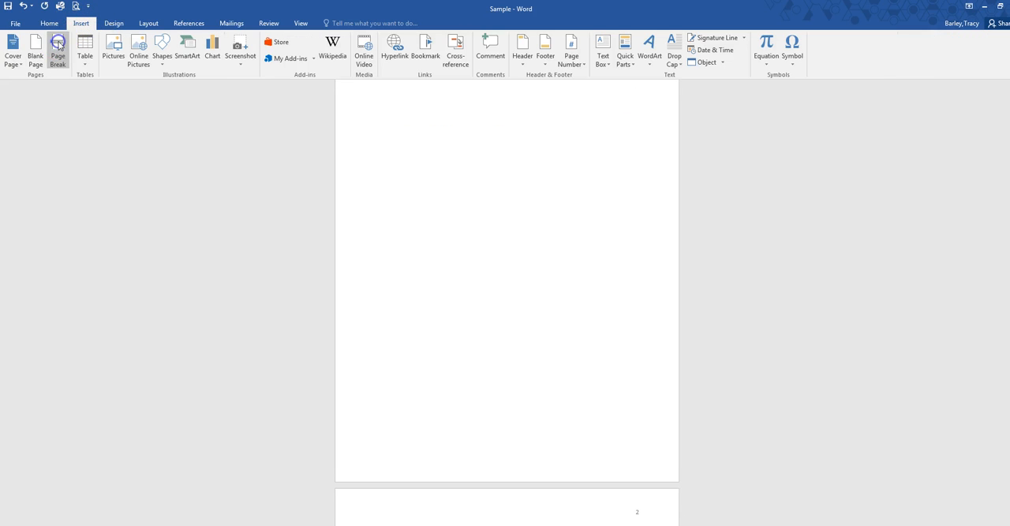
Step: Insert an Automatic Table 2 table of contents at the start of the blank first page
scroll(432, 339, up, 1)
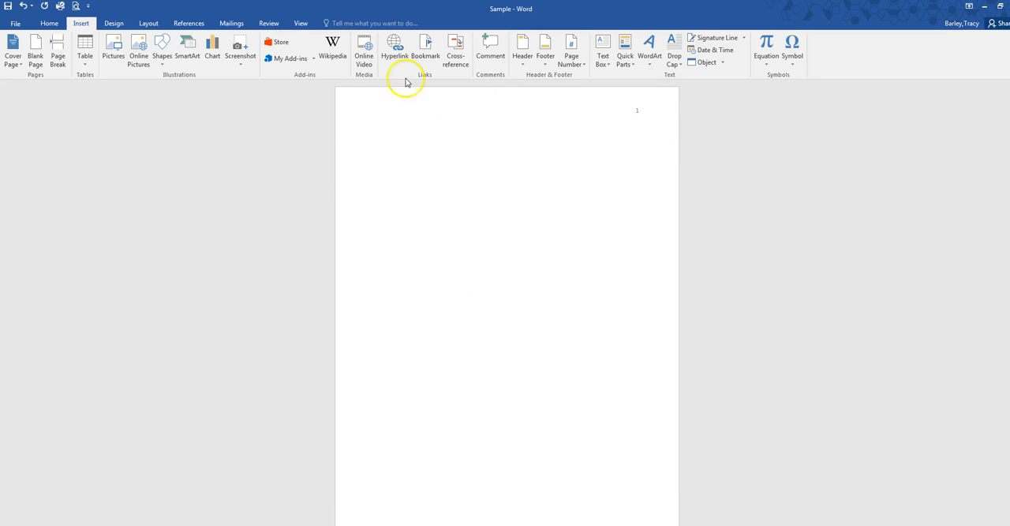
click(391, 145)
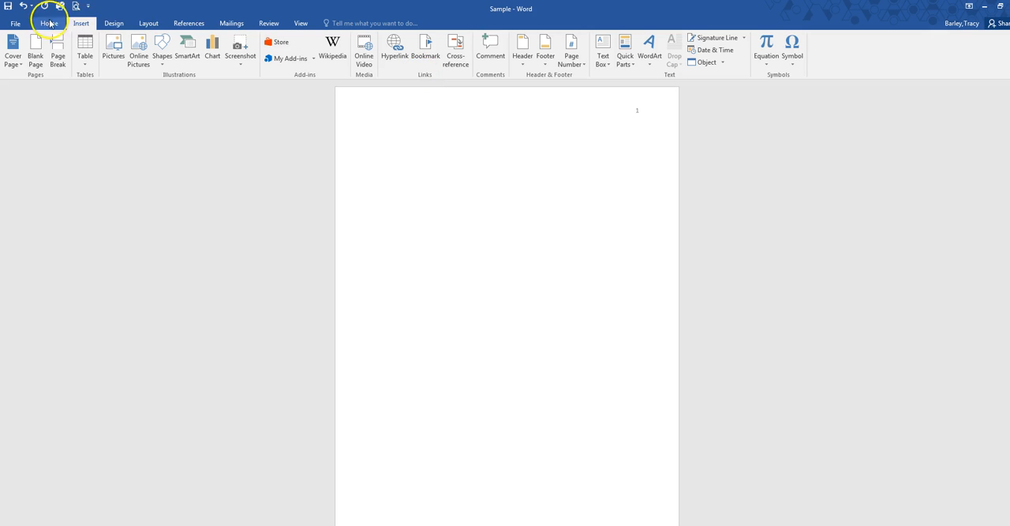
click(193, 25)
click(33, 67)
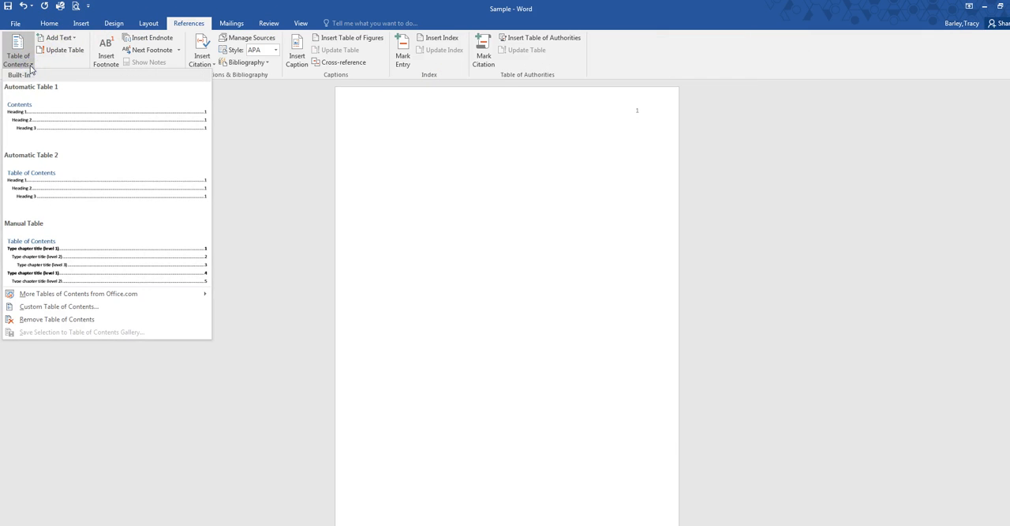
click(28, 184)
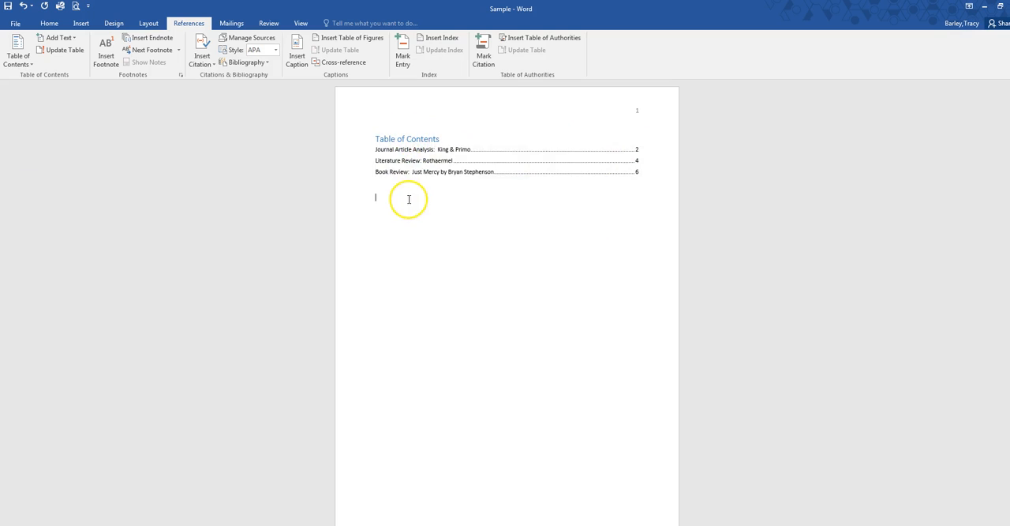
Step: Add a blank line between the Table of Contents title and its first entry
click(374, 150)
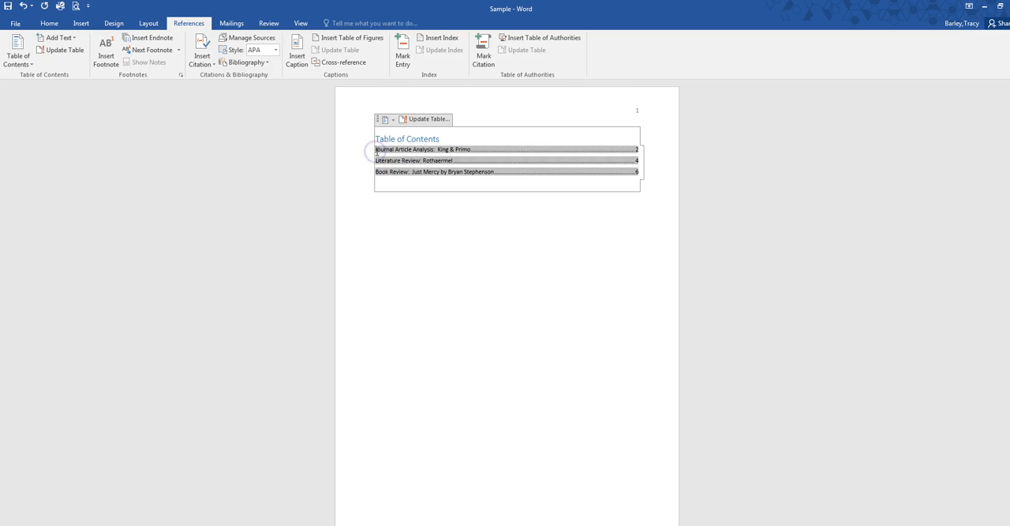
click(457, 140)
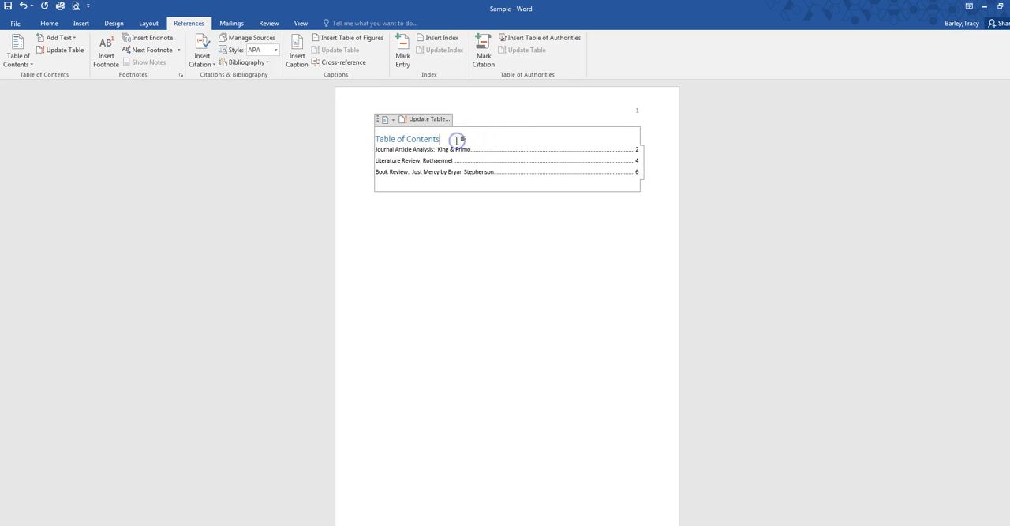
key(Return)
click(574, 341)
Step: Compare the table of contents entries with the article titles and page numbers on the following pages
scroll(563, 323, down, 5)
scroll(446, 201, up, 5)
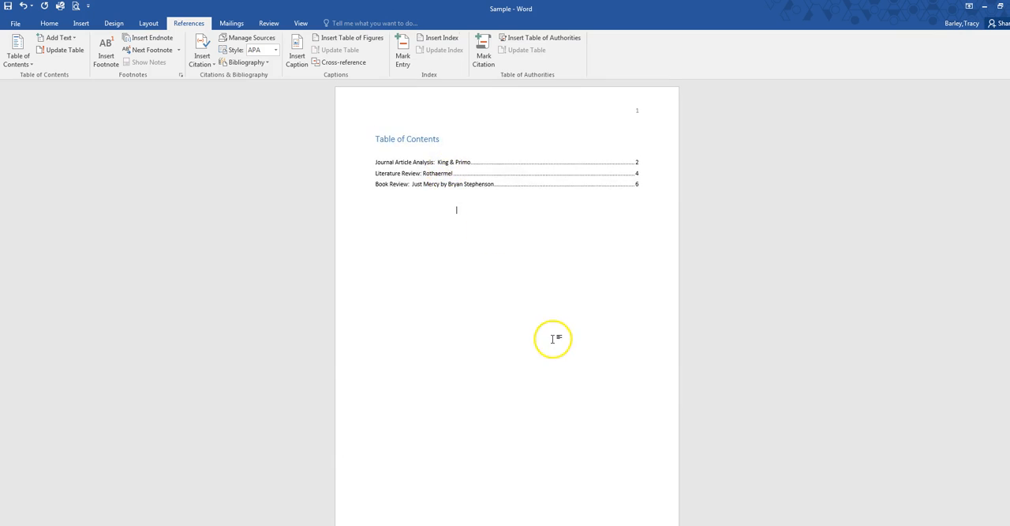
scroll(553, 339, down, 5)
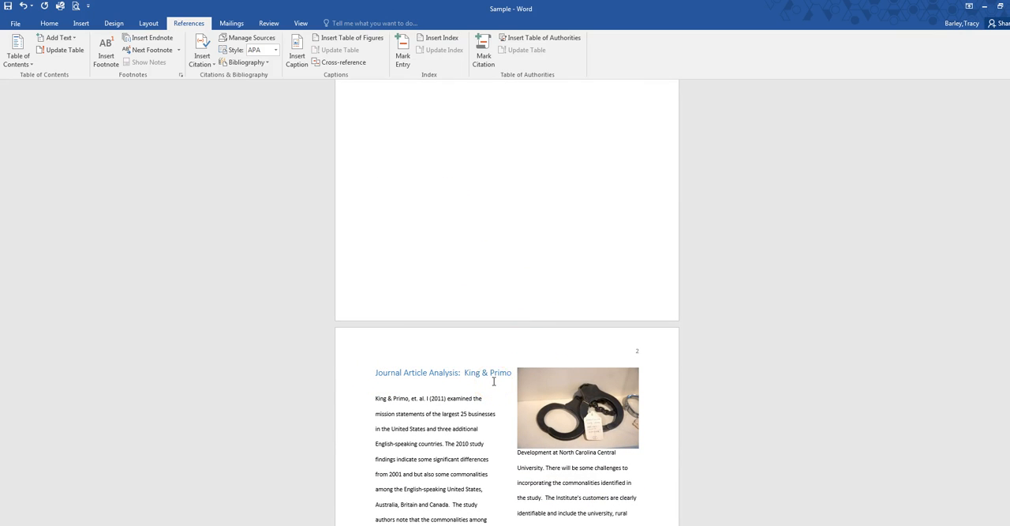
scroll(670, 413, down, 3)
scroll(670, 413, down, 10)
scroll(670, 409, up, 4)
scroll(673, 386, up, 11)
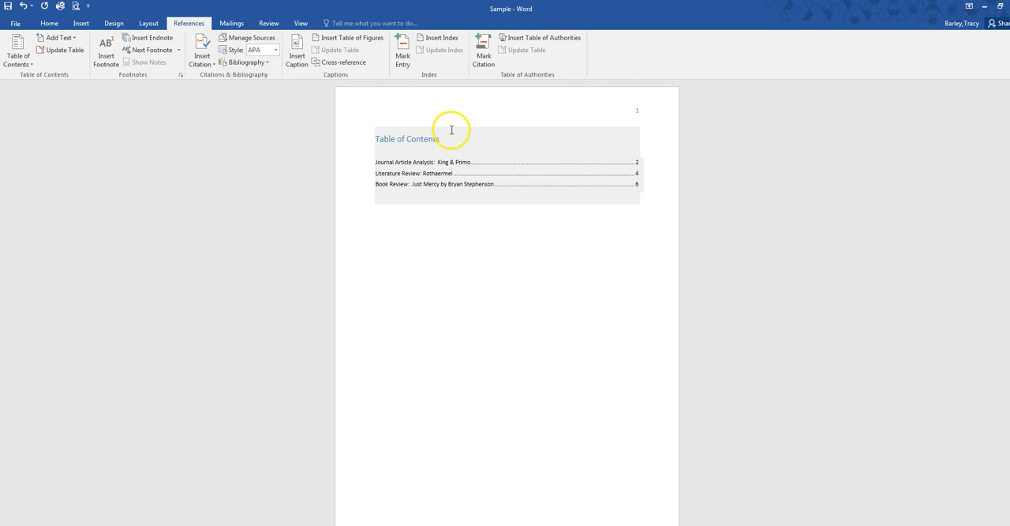
click(81, 24)
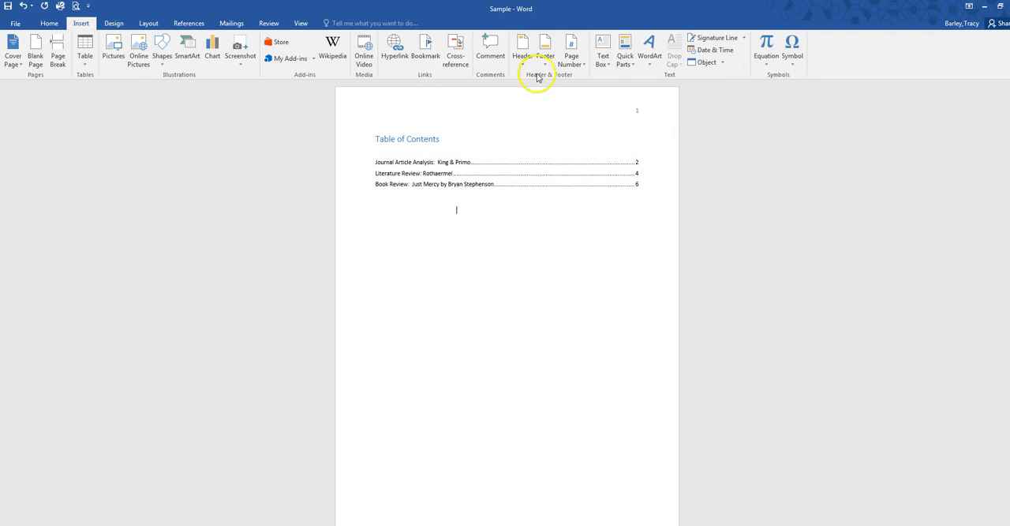
click(529, 266)
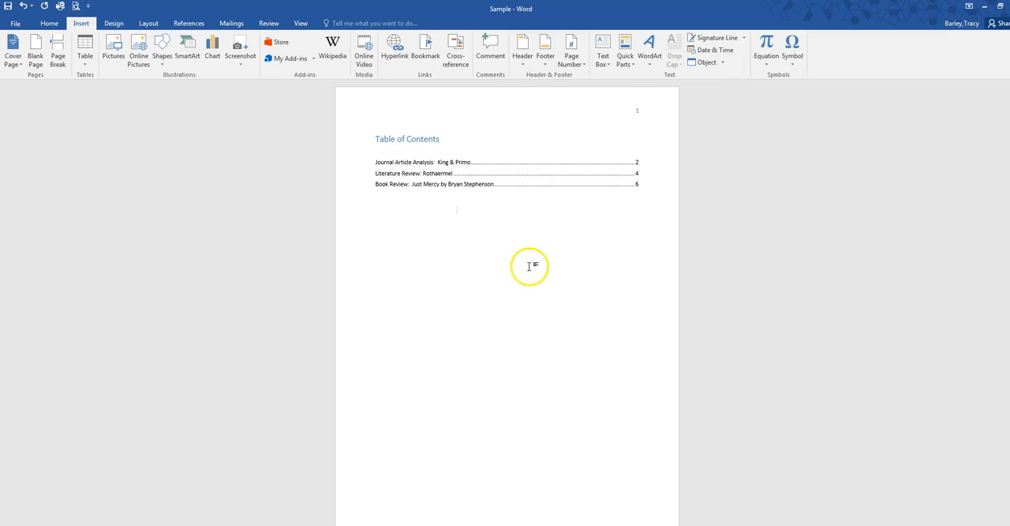
scroll(527, 266, down, 10)
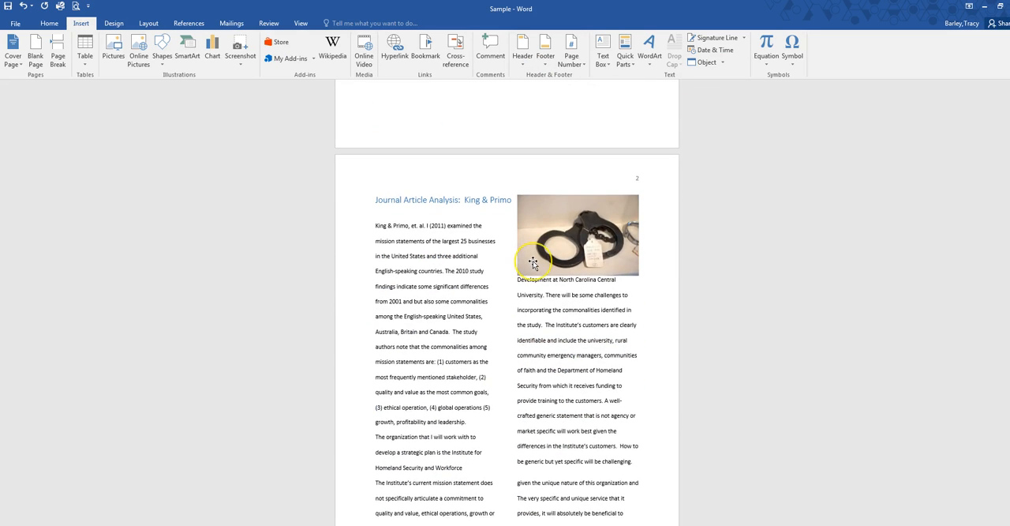
scroll(532, 261, up, 5)
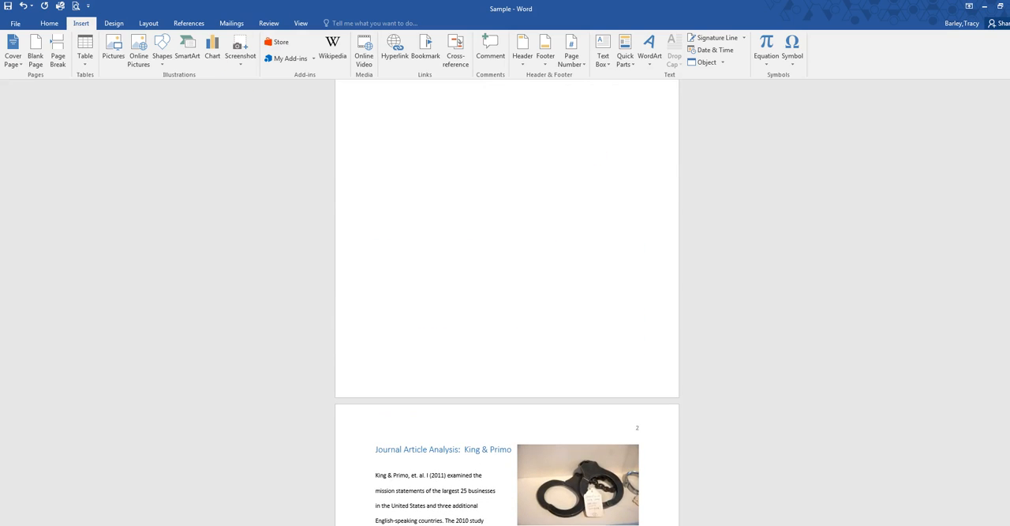
Step: Save the document to the Desktop as a Word document named Sample 2
click(49, 24)
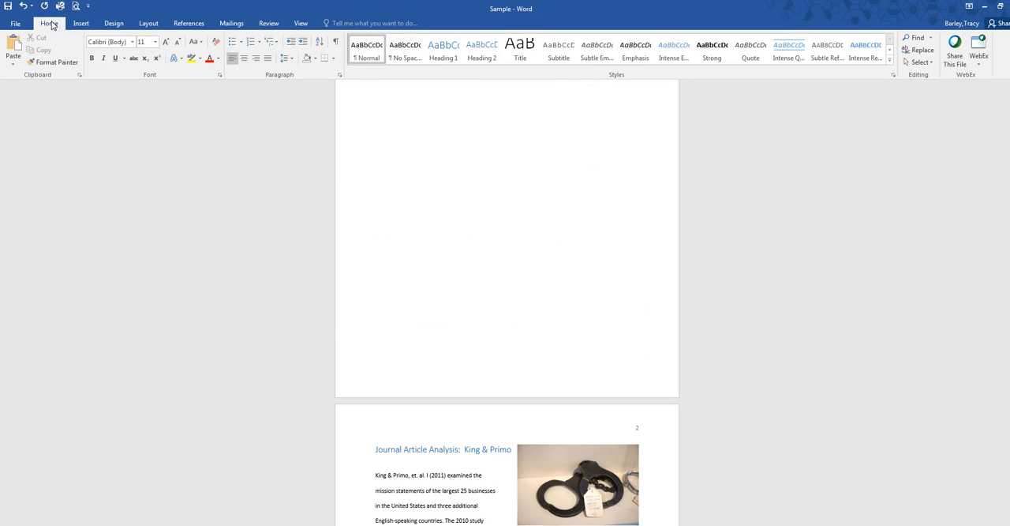
click(15, 24)
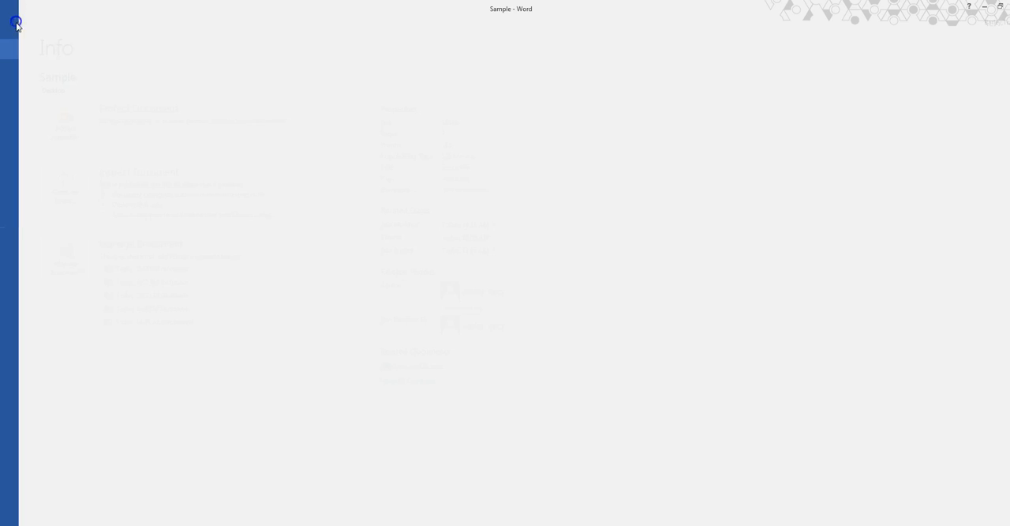
click(27, 132)
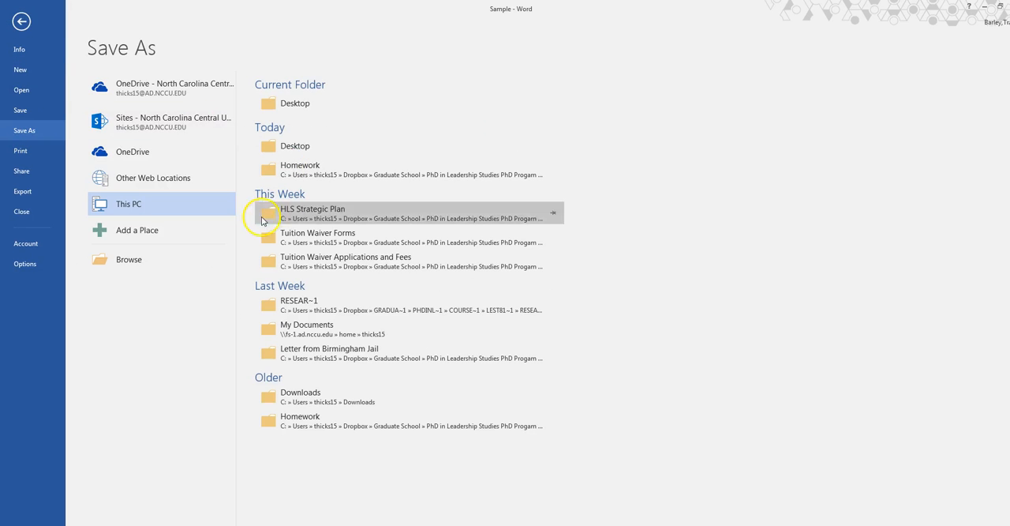
click(290, 109)
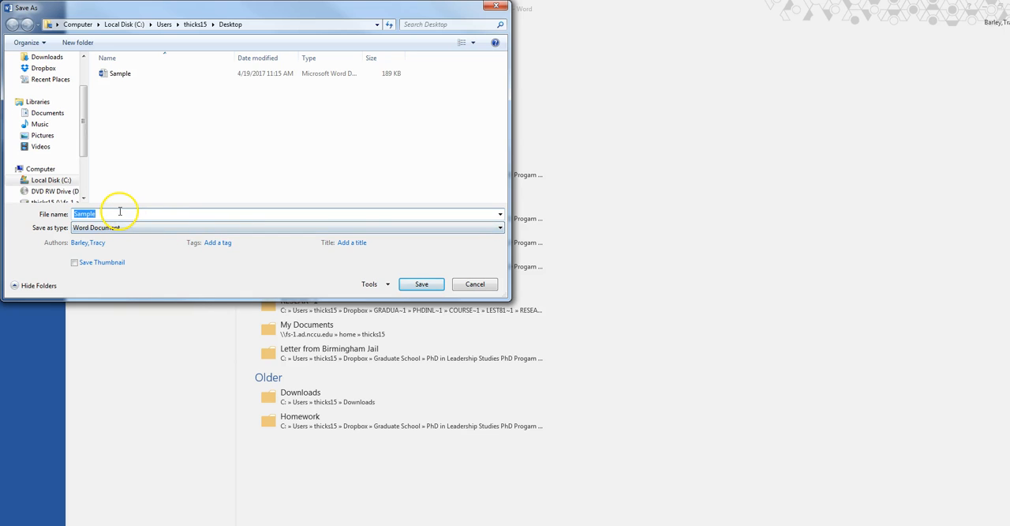
text(Sample)
key(Tab)
click(435, 284)
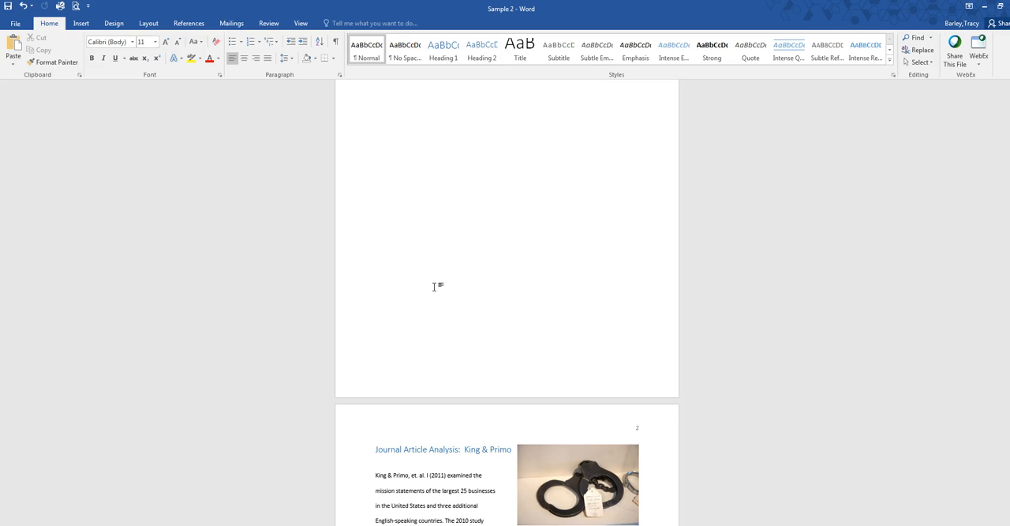
Step: Save a PDF copy of the document to the Desktop under the name Sample 2
scroll(435, 286, up, 3)
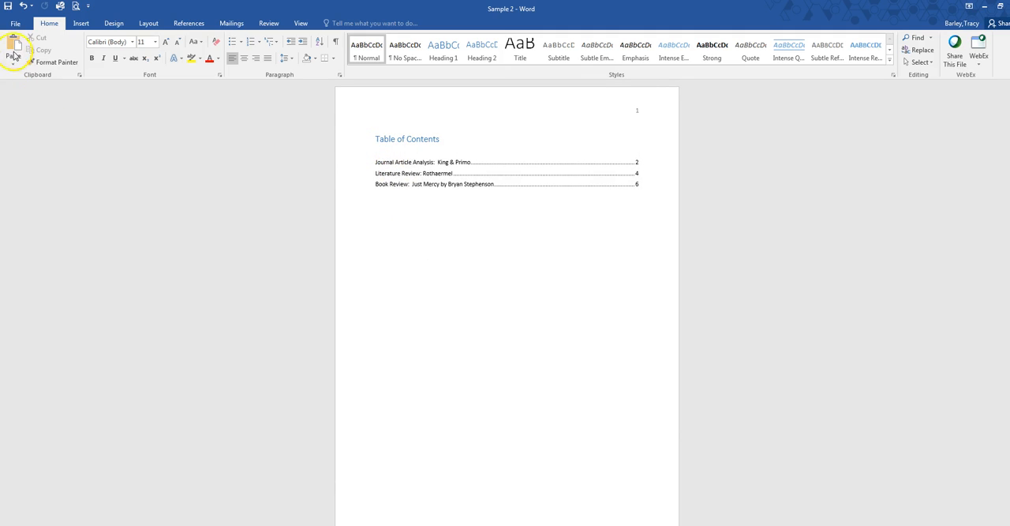
click(14, 21)
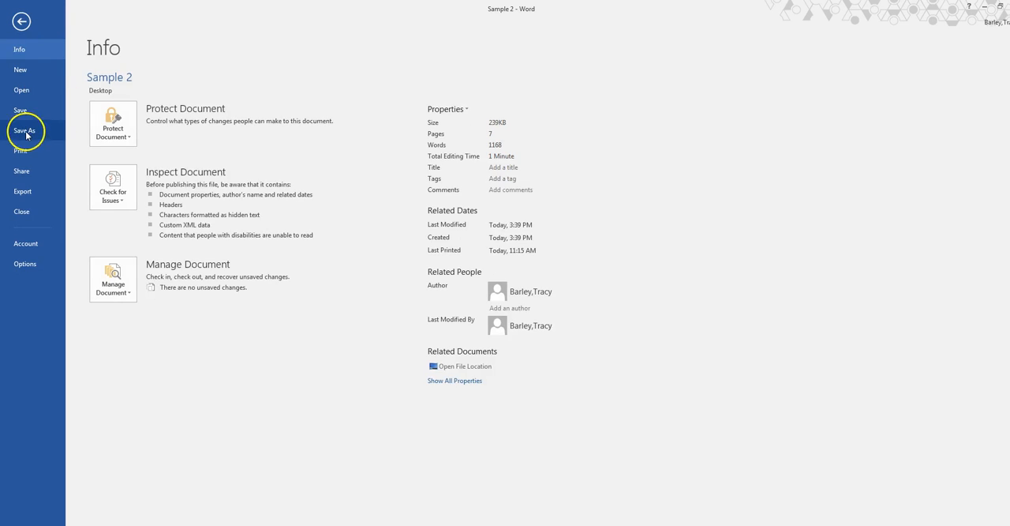
click(26, 131)
click(265, 103)
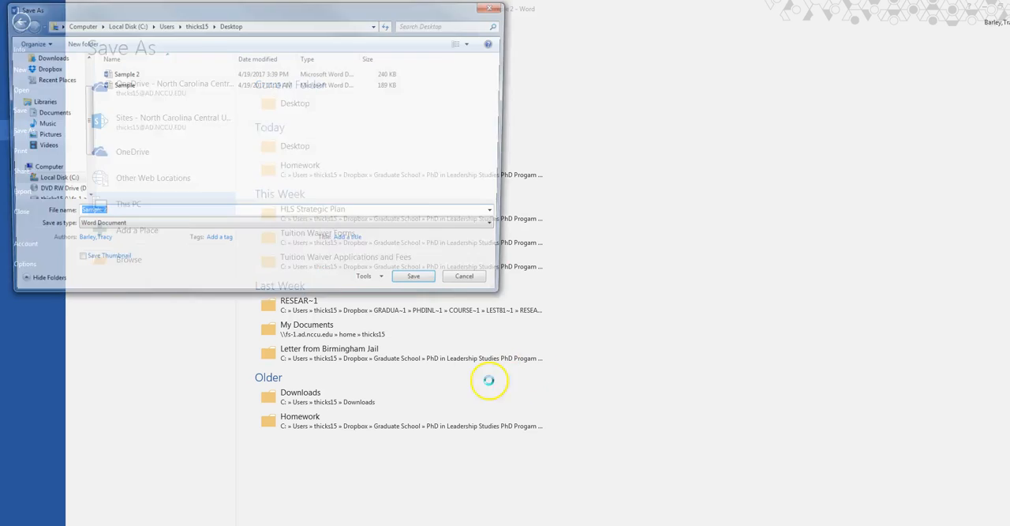
click(500, 227)
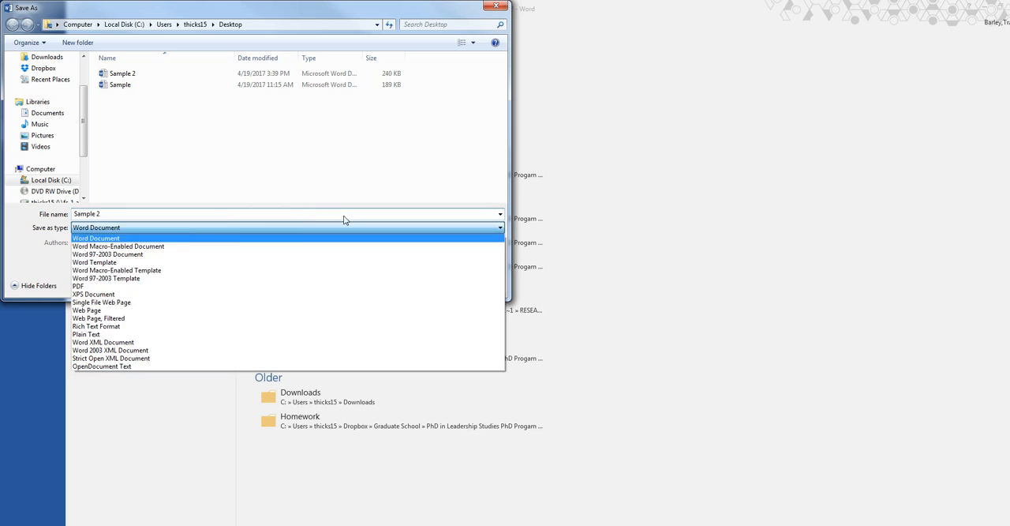
click(175, 292)
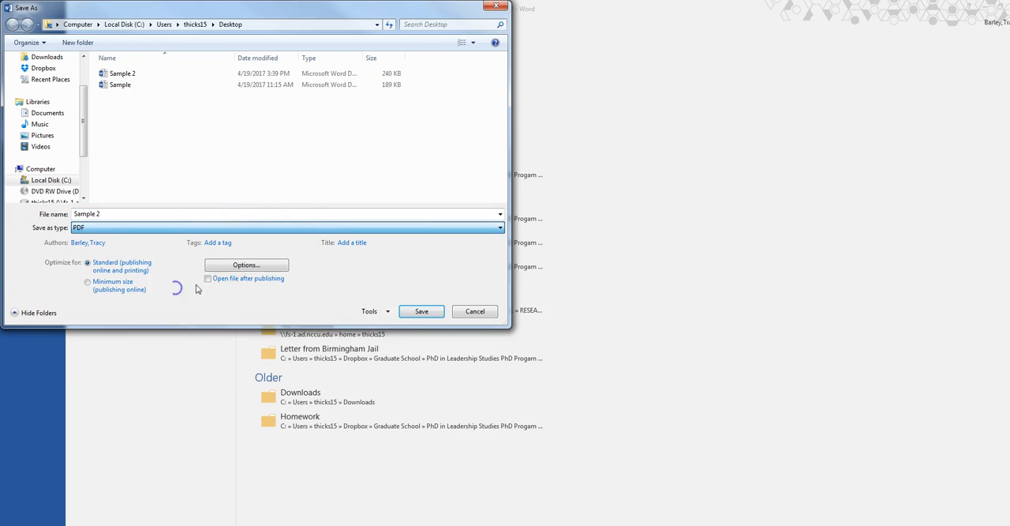
click(418, 308)
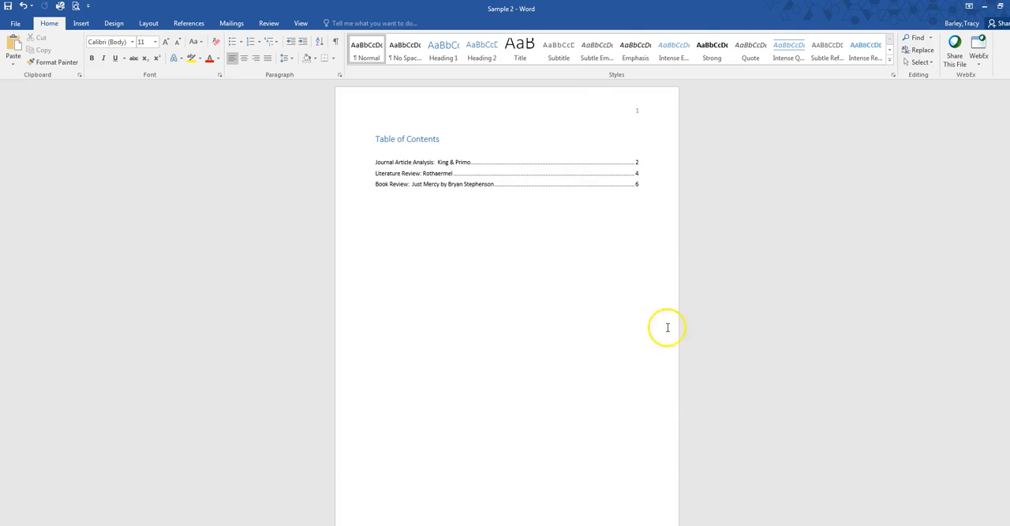
Step: Minimize the open Word windows and open the Sample 2 PDF from the desktop in Adobe Acrobat Pro
mouse_move(378, 524)
click(986, 8)
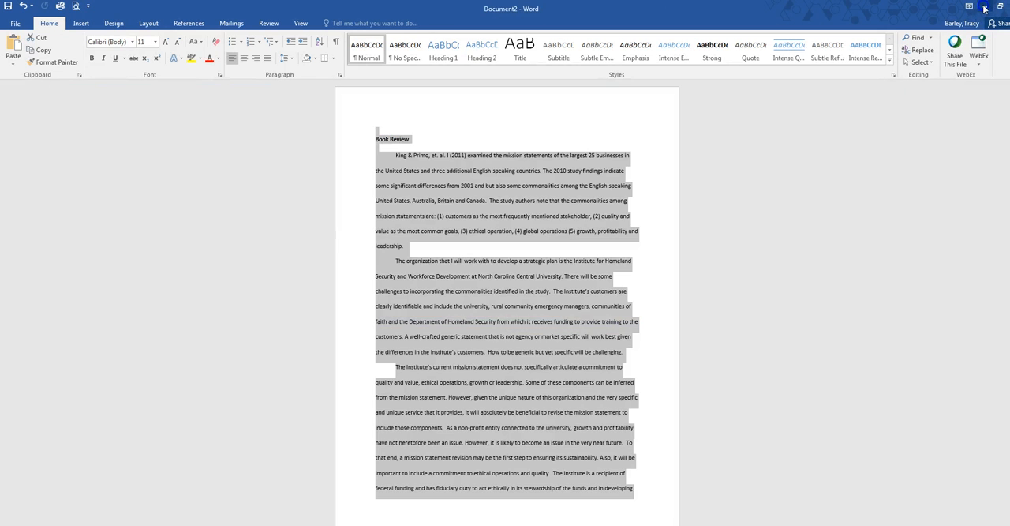
click(985, 8)
click(985, 9)
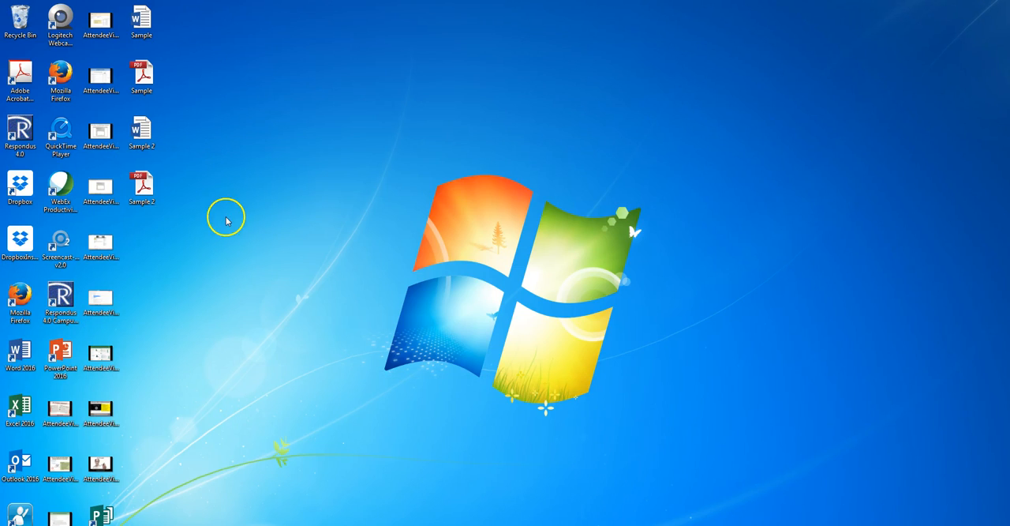
click(145, 187)
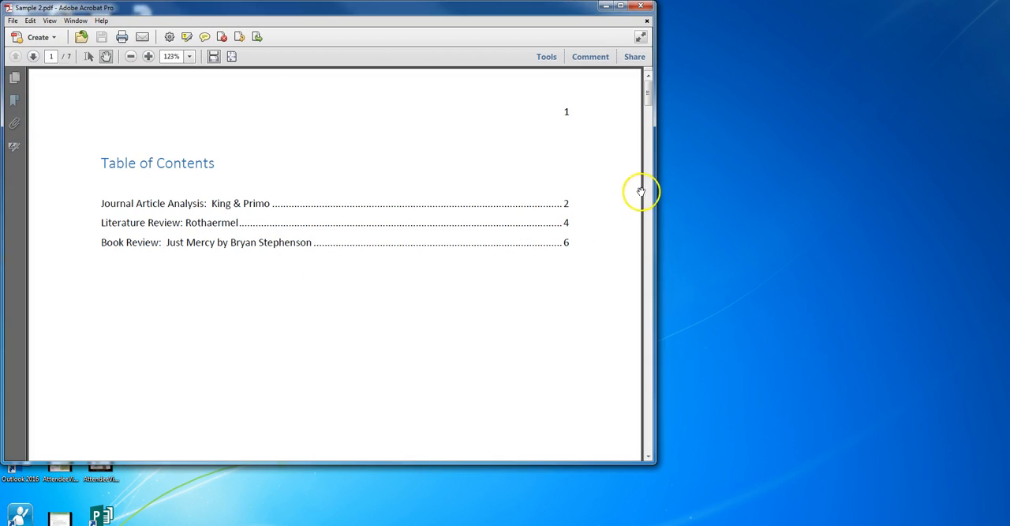
Step: Review the PDF in a maximized window at 66.7% zoom, from the Journal Article Analysis page back to the table of contents
drag(651, 93, 652, 139)
click(621, 5)
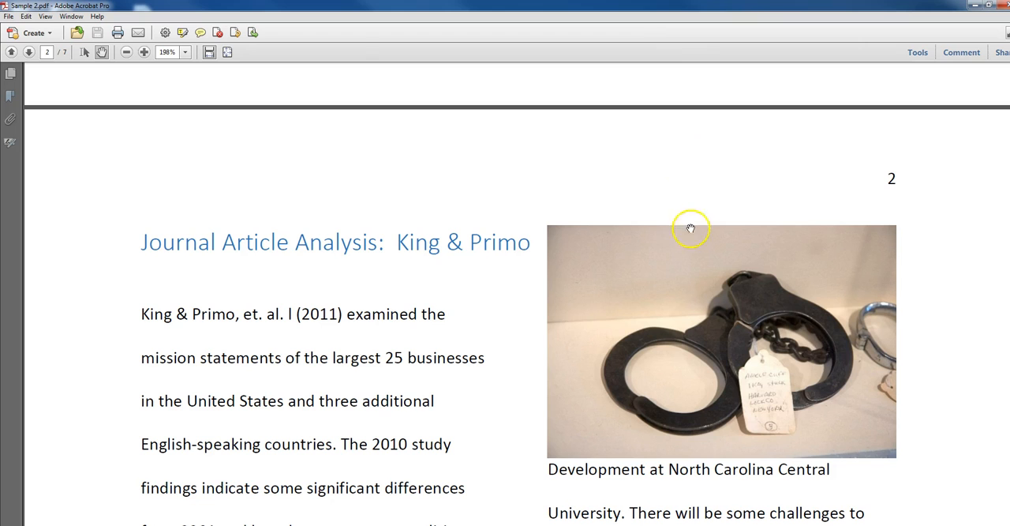
scroll(610, 380, down, 4)
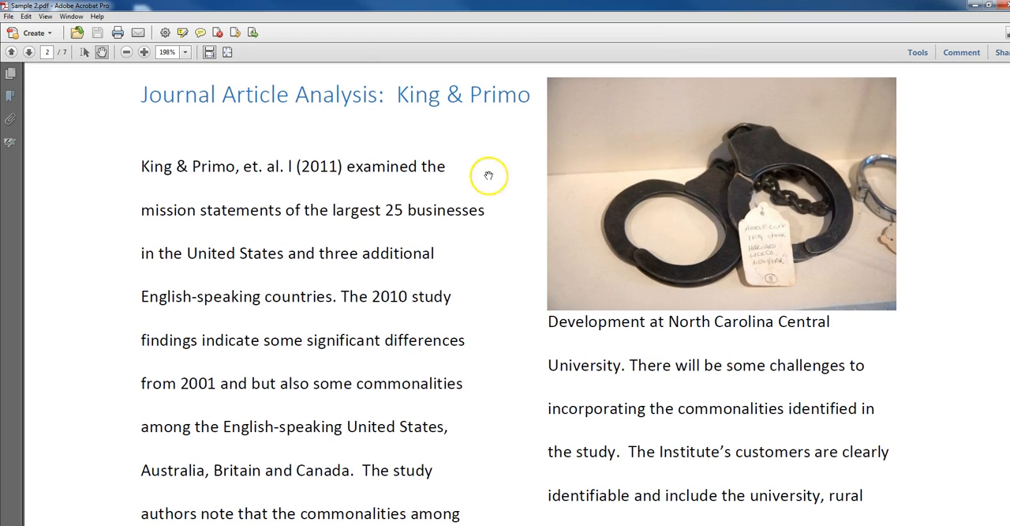
click(128, 52)
click(128, 52)
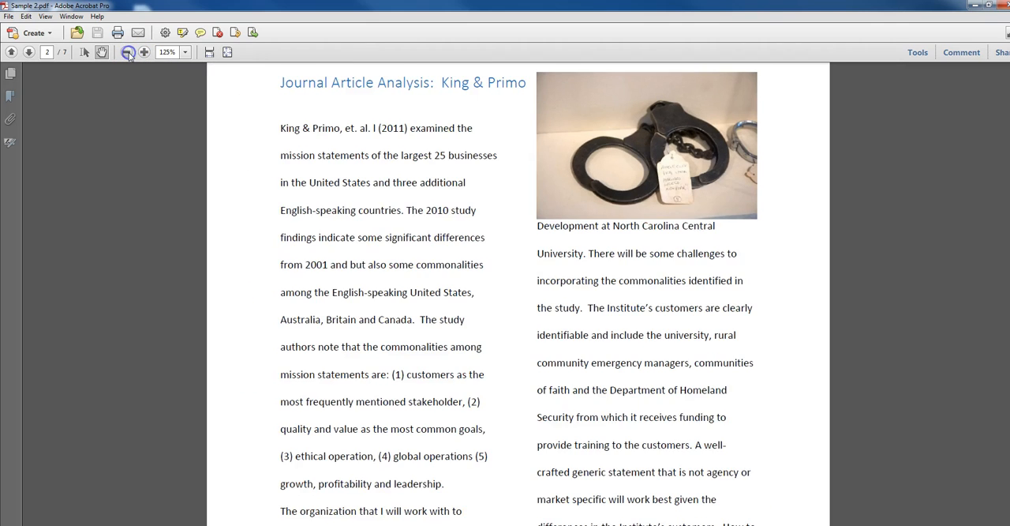
click(128, 52)
click(128, 53)
click(128, 52)
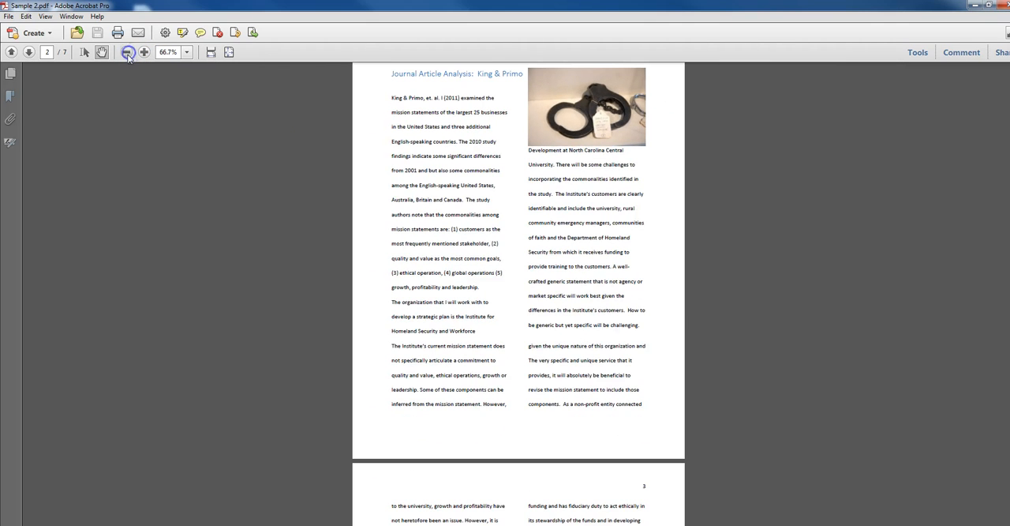
scroll(731, 330, up, 10)
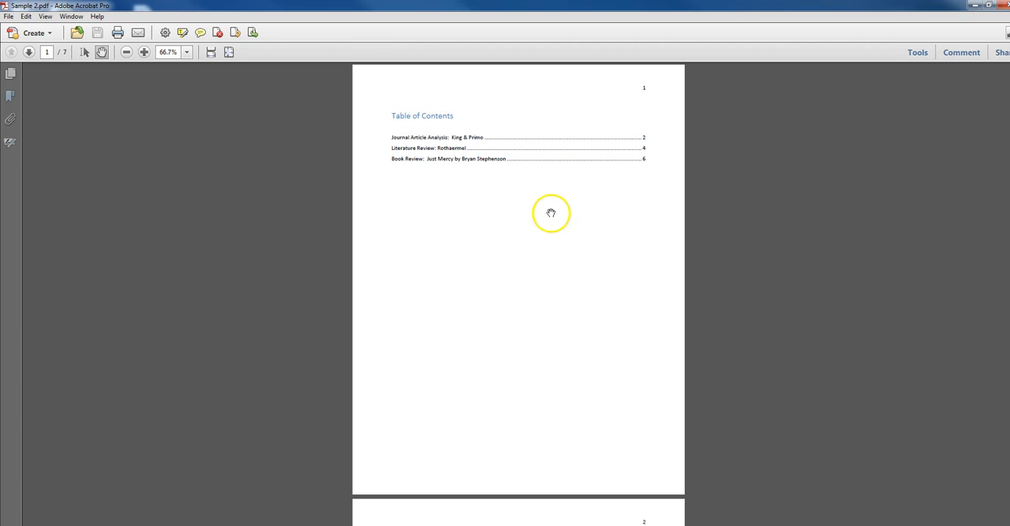
Step: Examine the PDF from the table of contents through page 7, checking article headings, page numbers and pictures, and go back to page 5
scroll(644, 180, down, 3)
scroll(645, 184, down, 10)
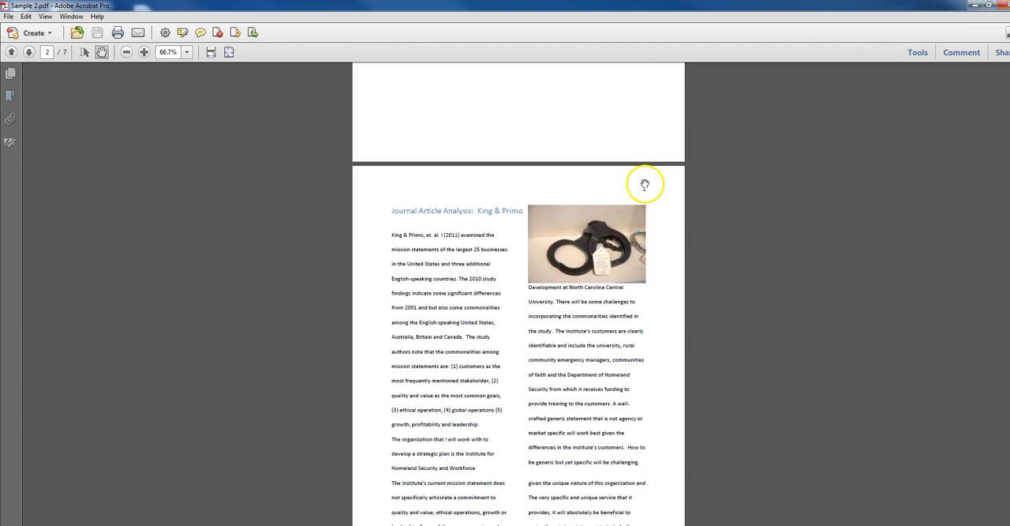
scroll(646, 184, down, 10)
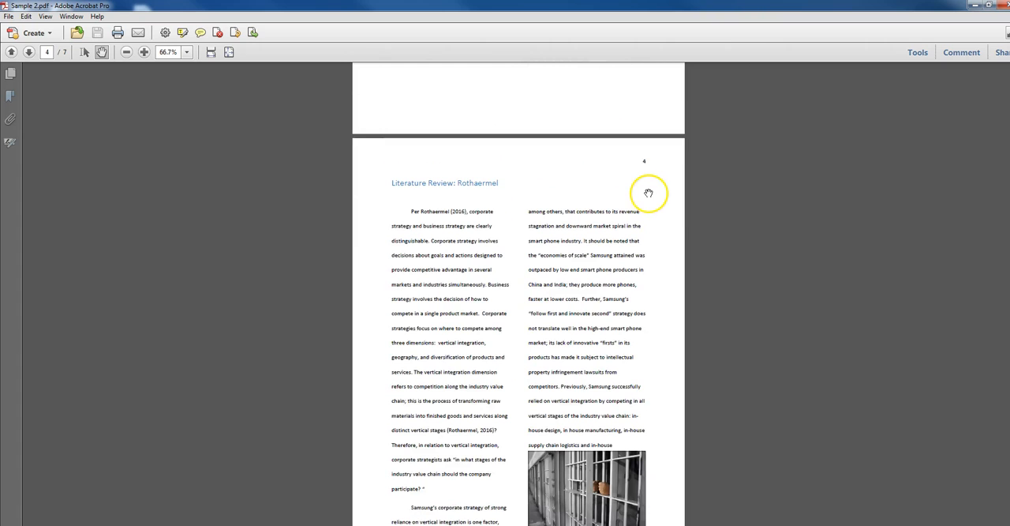
scroll(648, 188, down, 5)
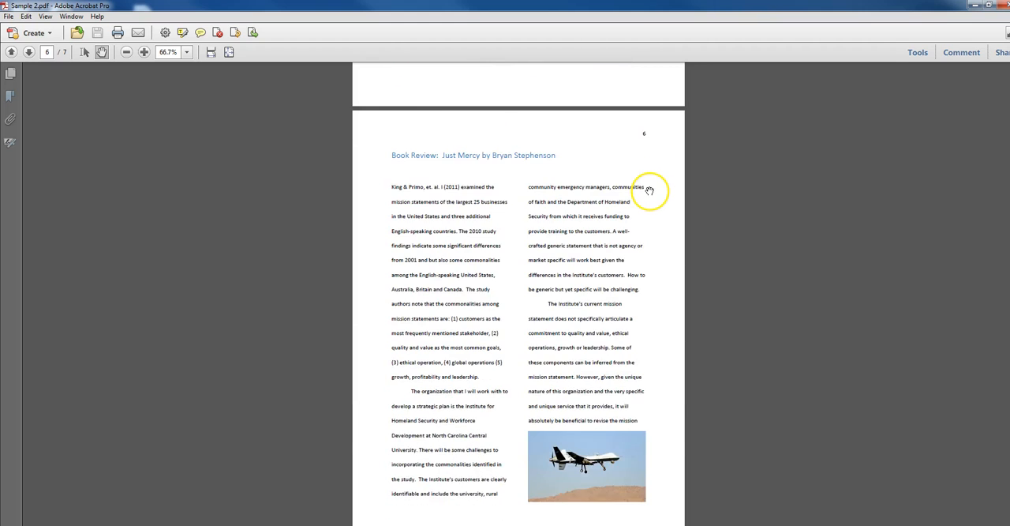
scroll(569, 243, up, 4)
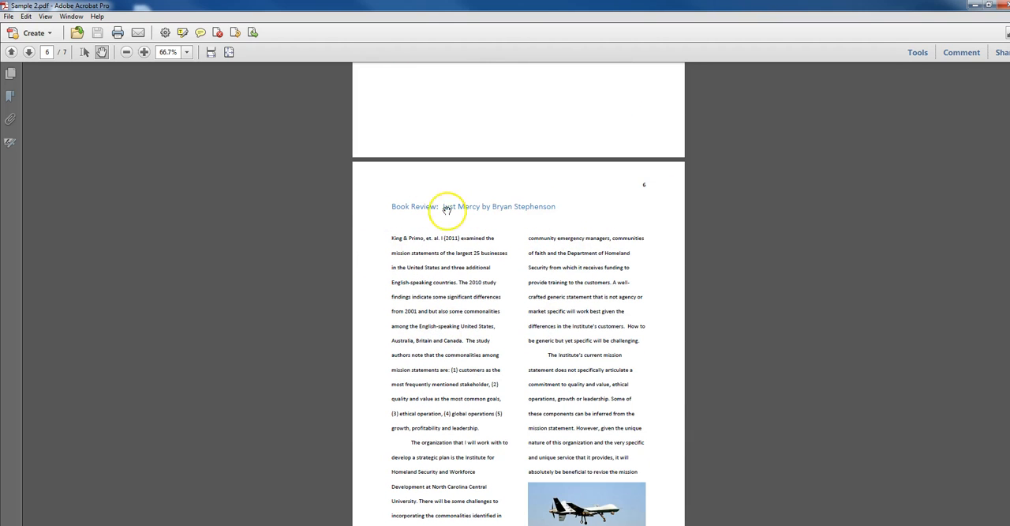
scroll(641, 351, down, 5)
scroll(638, 355, down, 2)
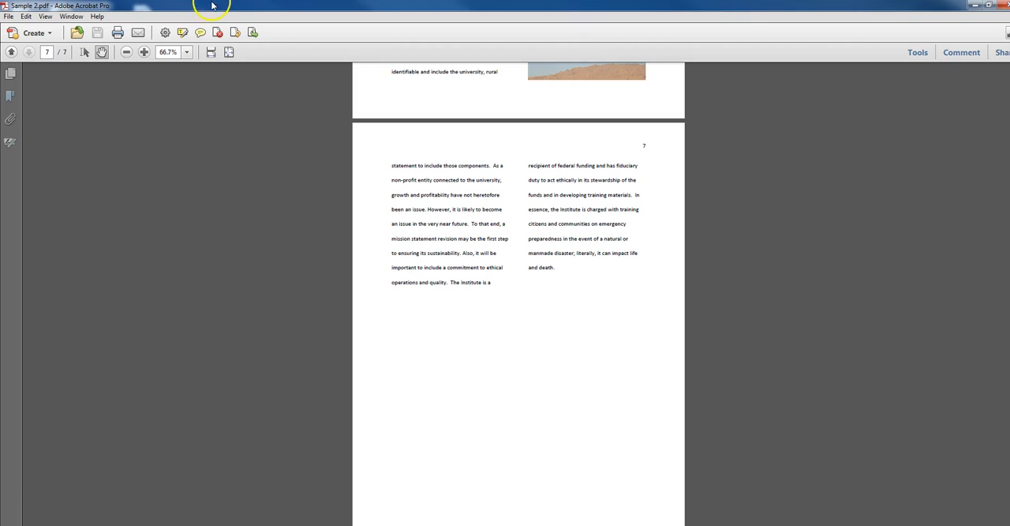
scroll(387, 273, up, 2)
scroll(388, 272, up, 18)
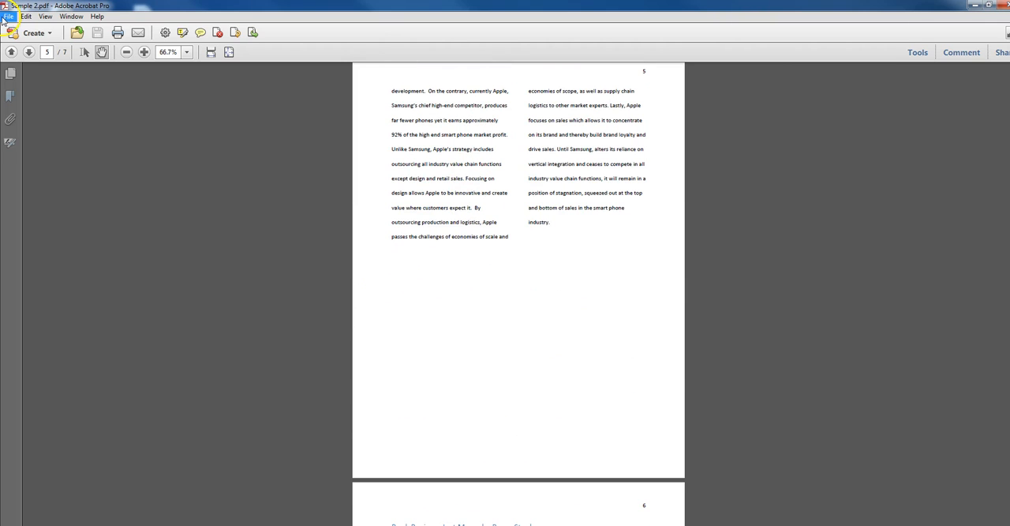